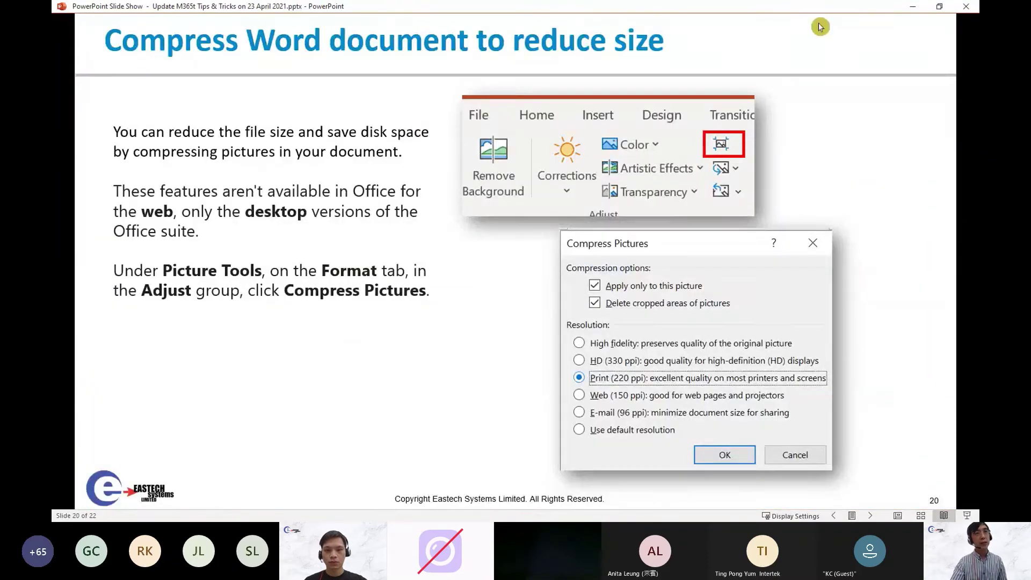
- Switch from the slide show to Teams on the remote desktop and open the calendar
{"action": "left_click", "coordinate": [913, 6]}
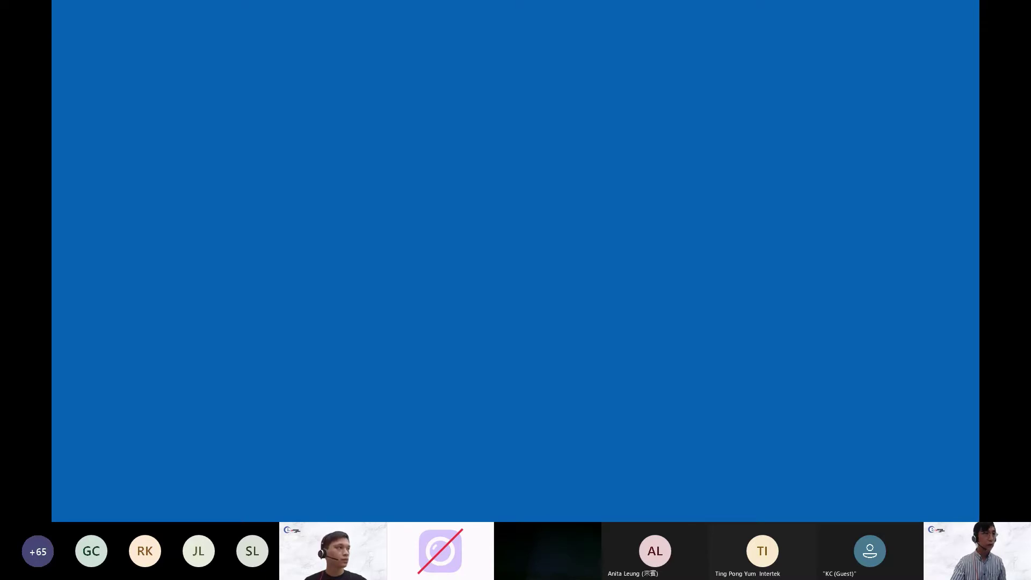
{"action": "key", "text": "alt+Tab"}
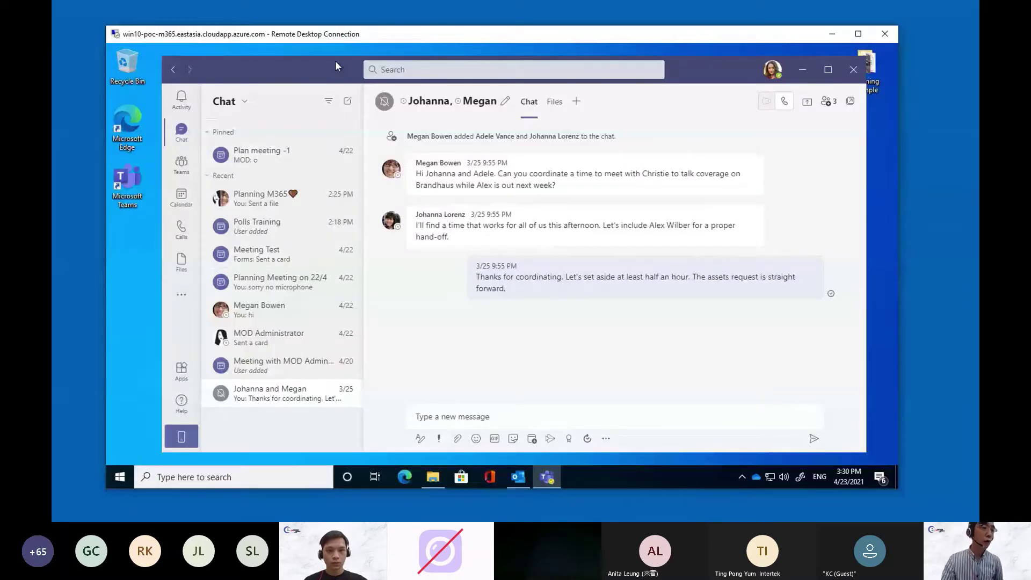
{"action": "left_click_drag", "start_coordinate": [307, 40], "coordinate": [319, 32]}
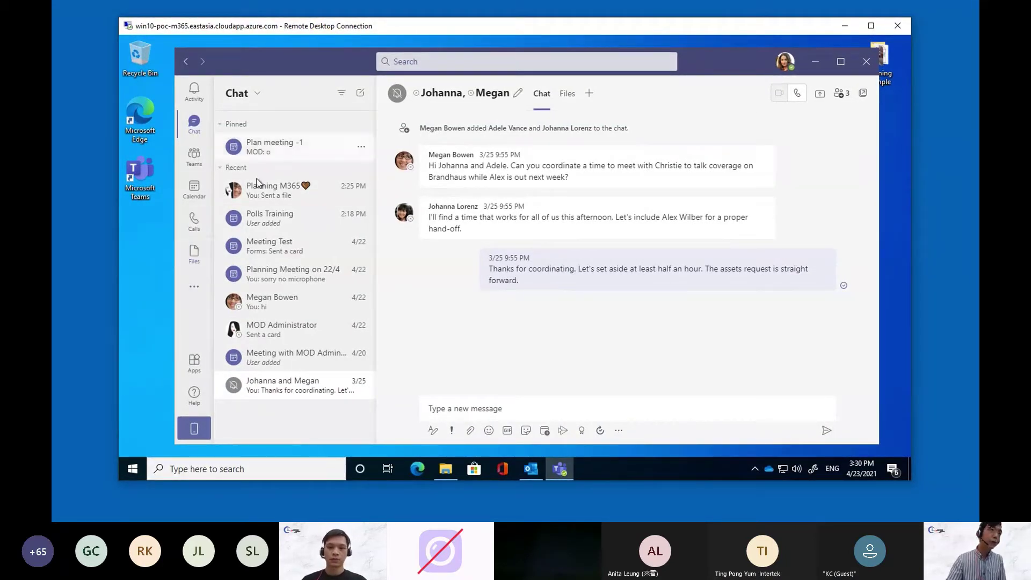
{"action": "left_click", "coordinate": [201, 200]}
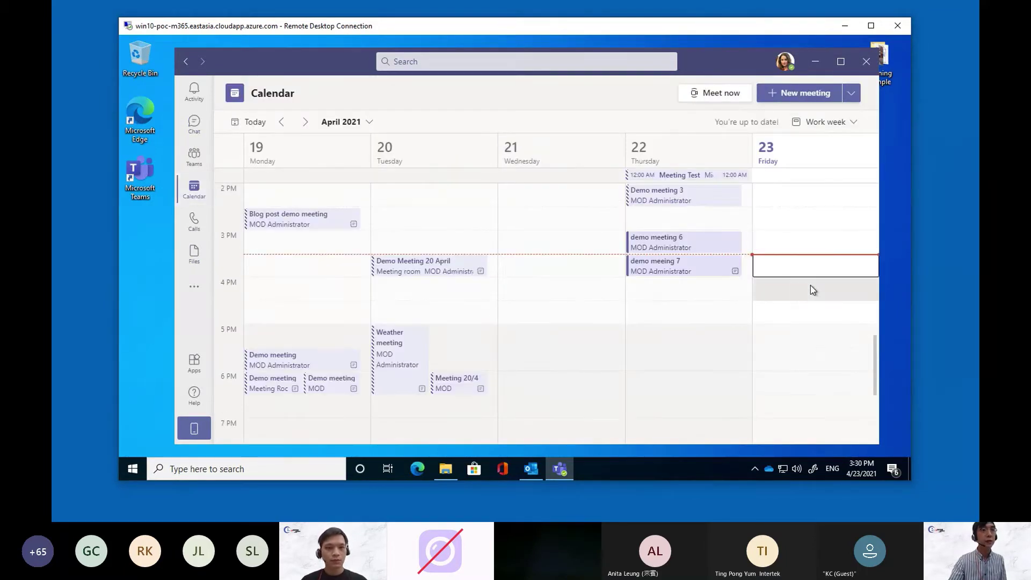
- Schedule a meeting titled "Polls" on Apr 23, 2021 from 4:00 PM to 4:30 PM with one required attendee and send the invitation
{"action": "scroll", "coordinate": [833, 353], "scroll_direction": "down", "scroll_amount": 3}
{"action": "scroll", "coordinate": [832, 351], "scroll_direction": "up", "scroll_amount": 10}
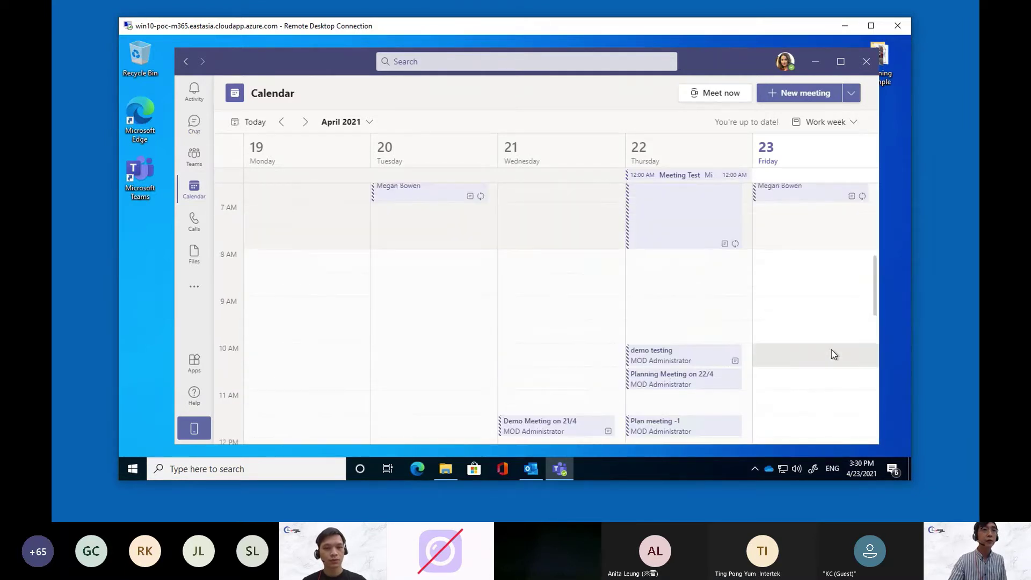
{"action": "scroll", "coordinate": [827, 339], "scroll_direction": "down", "scroll_amount": 5}
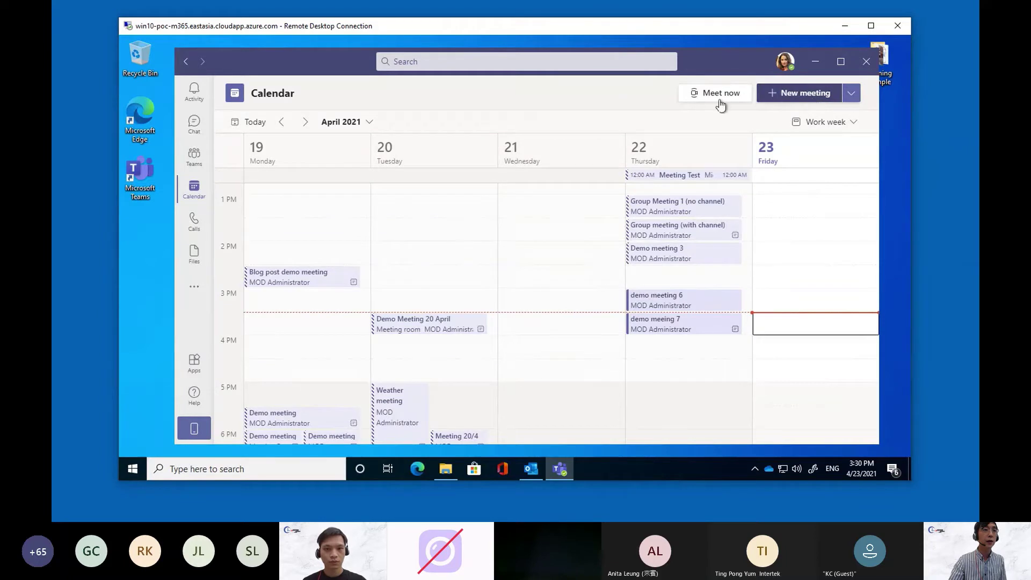
{"action": "type", "text": "Polls"}
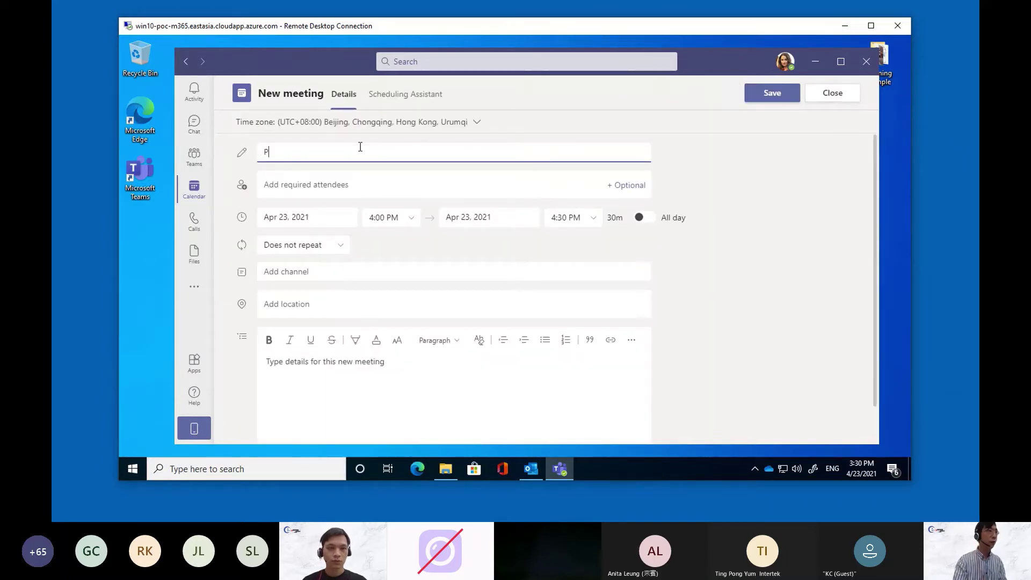
{"action": "left_click", "coordinate": [310, 187]}
{"action": "type", "text": "joni"}
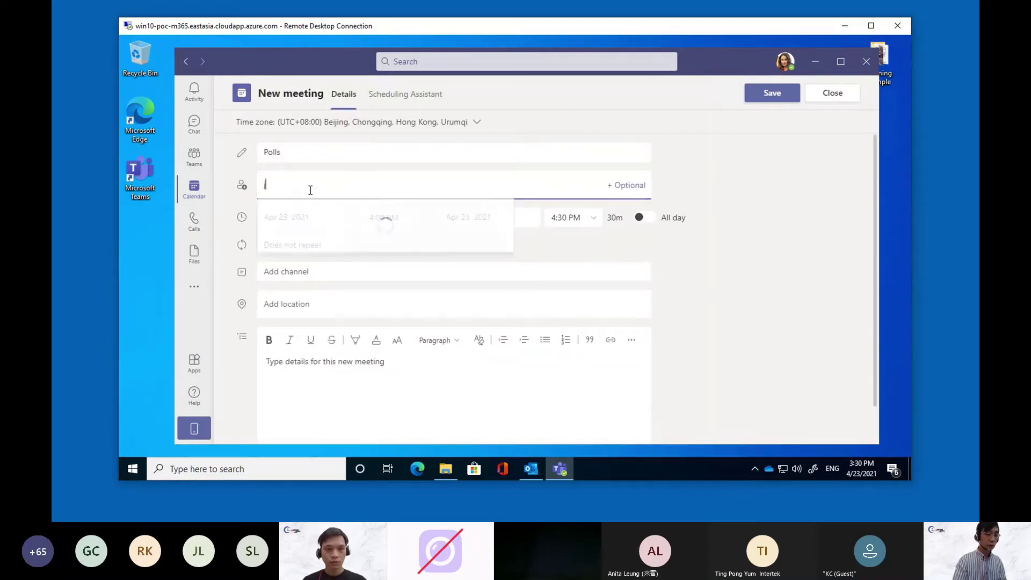
{"action": "left_click", "coordinate": [299, 226]}
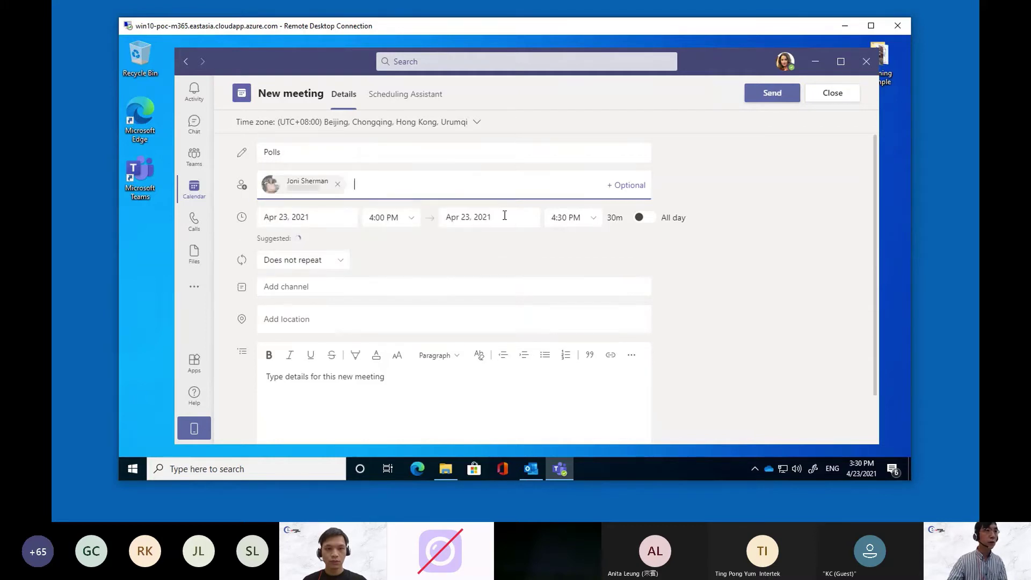
{"action": "left_click", "coordinate": [775, 95]}
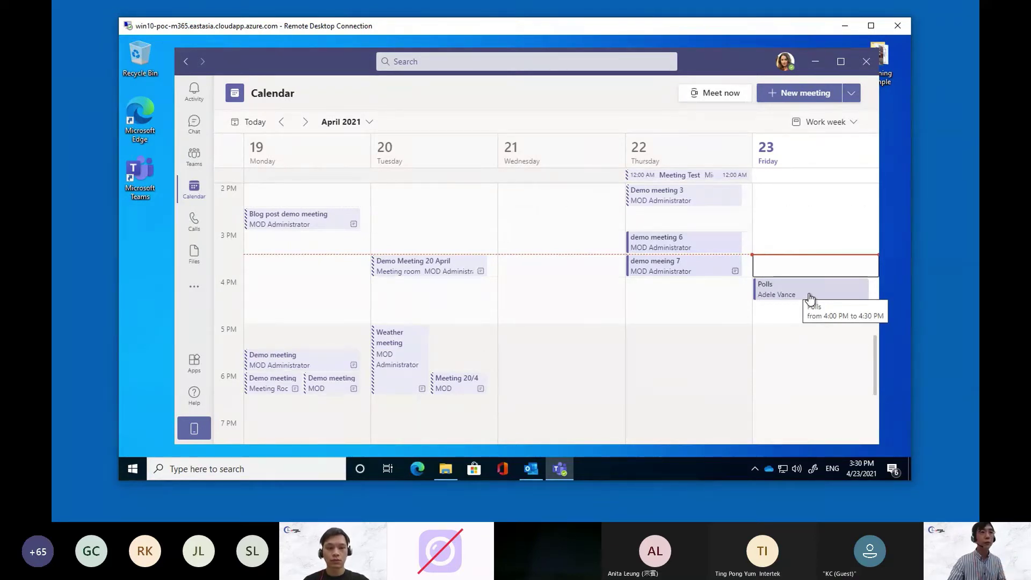
{"action": "left_click", "coordinate": [811, 296]}
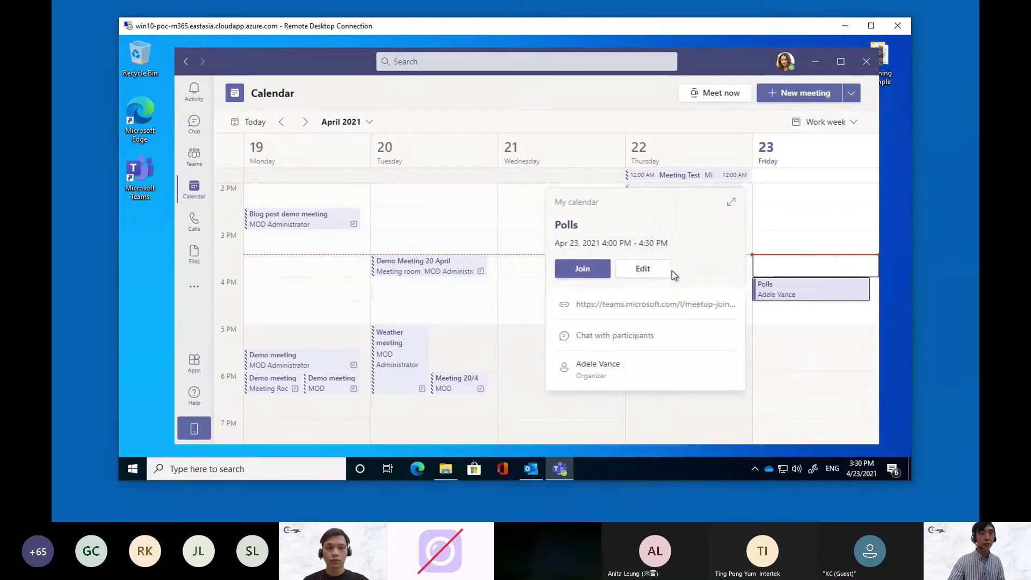
{"action": "left_click", "coordinate": [656, 275]}
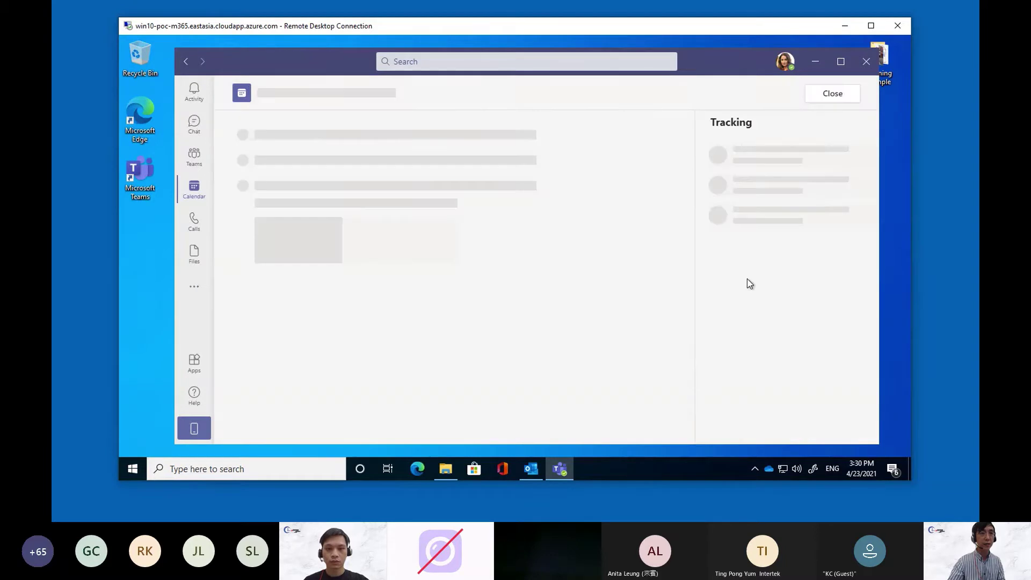
{"action": "left_click", "coordinate": [826, 100]}
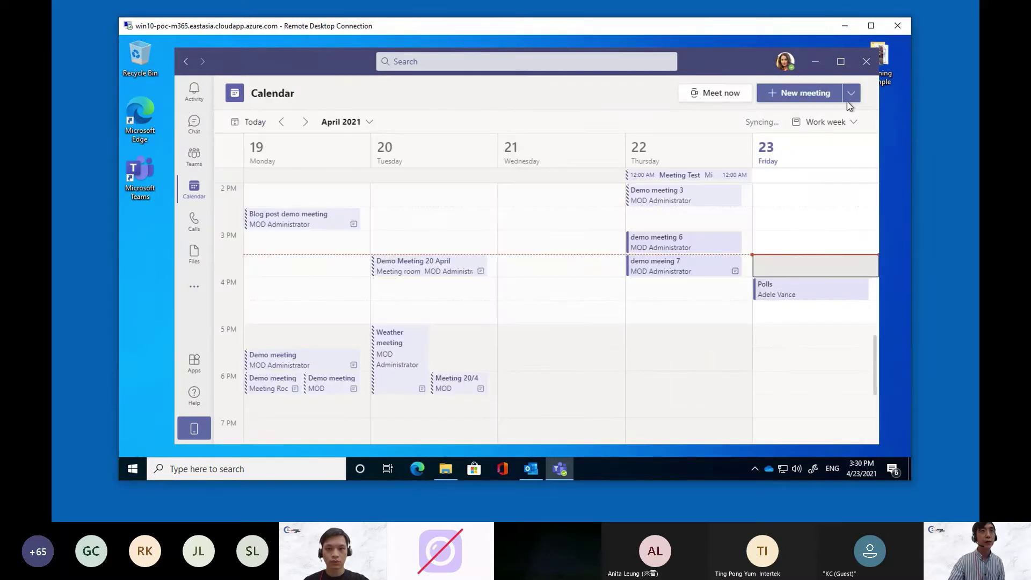
- Open the Polls meeting for editing and add the Forms app to it as a tab
{"action": "left_click", "coordinate": [804, 293]}
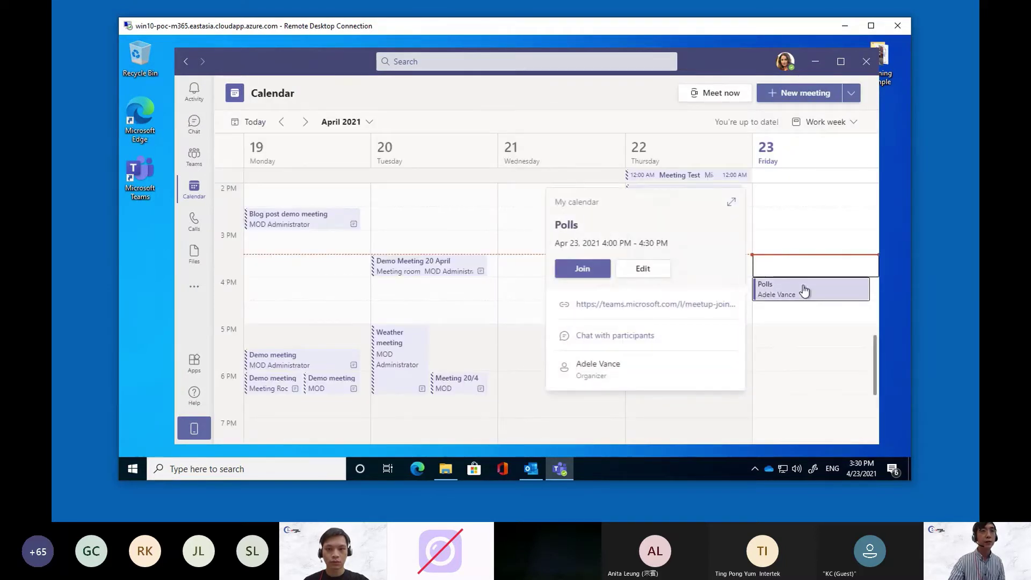
{"action": "left_click", "coordinate": [646, 275]}
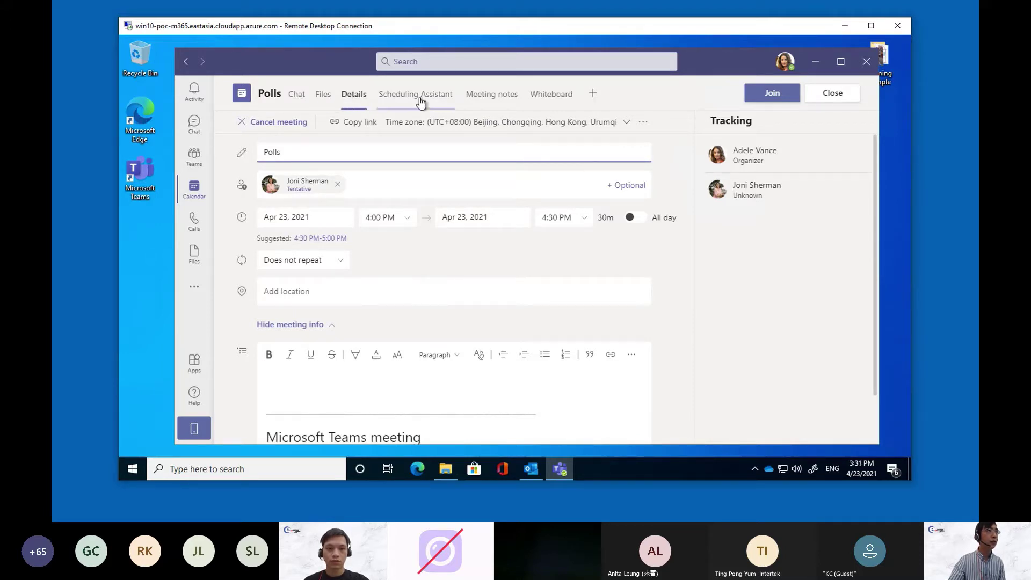
{"action": "left_click", "coordinate": [594, 96]}
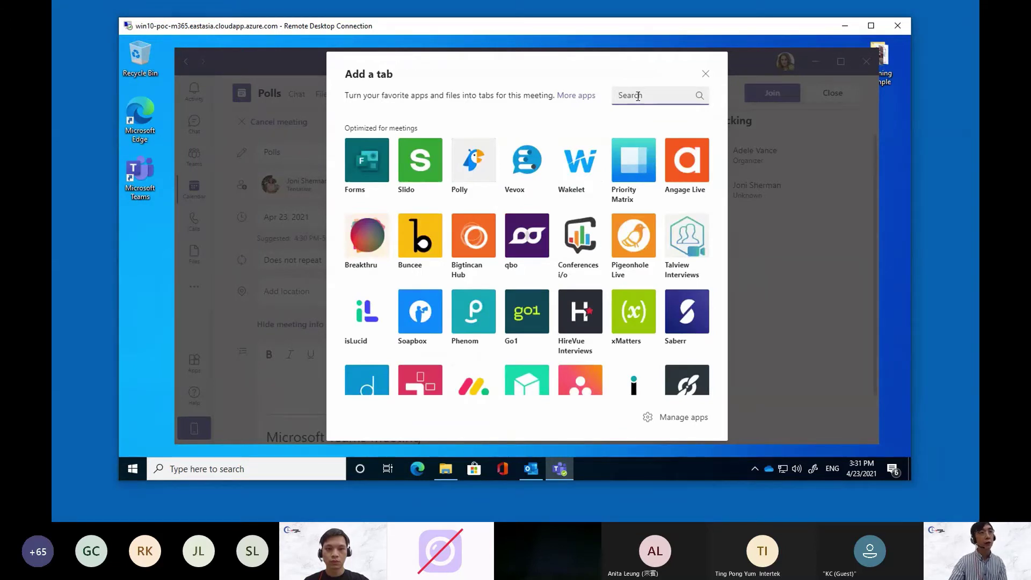
{"action": "left_click", "coordinate": [376, 164]}
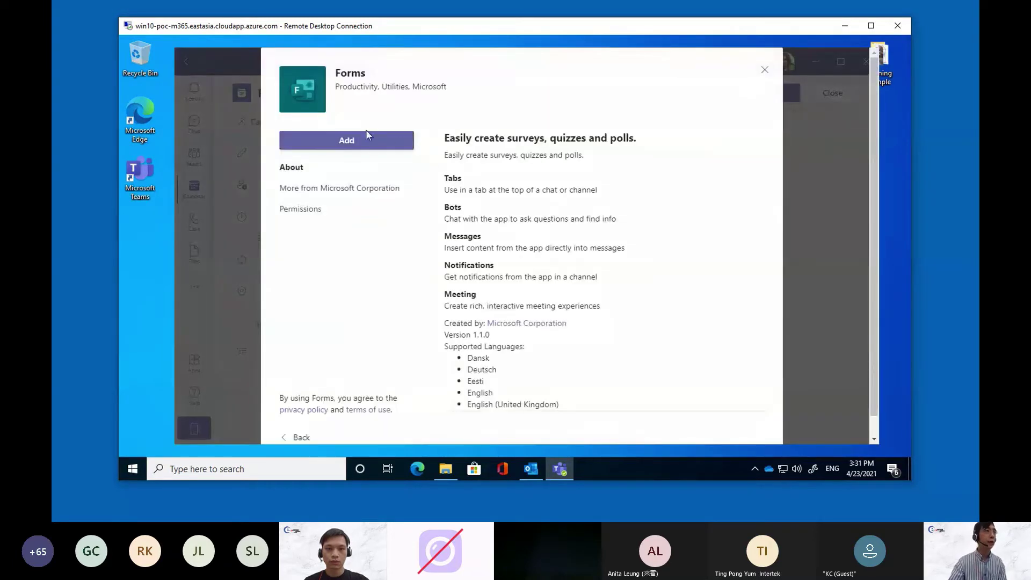
{"action": "left_click", "coordinate": [347, 142]}
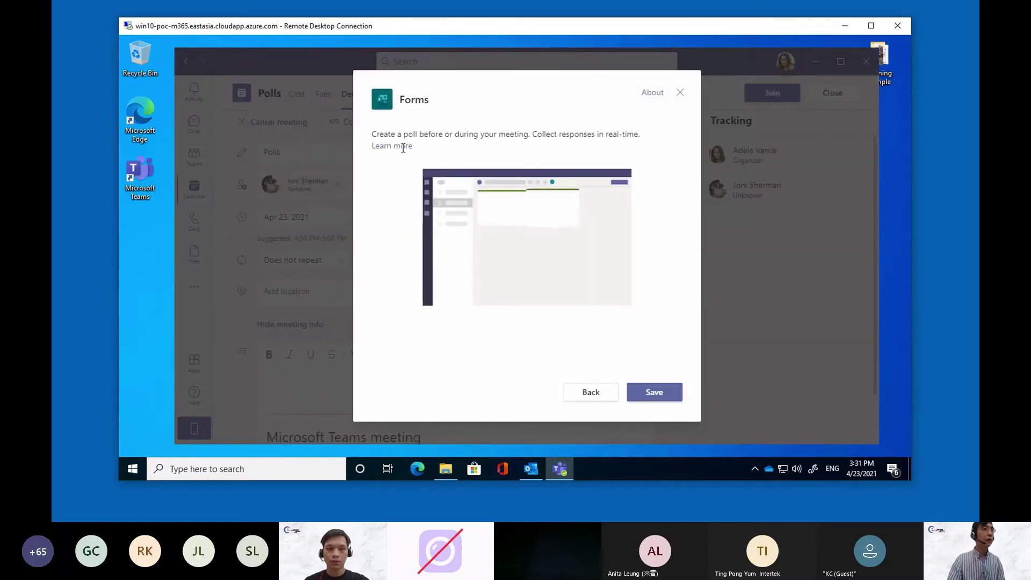
{"action": "left_click", "coordinate": [658, 393]}
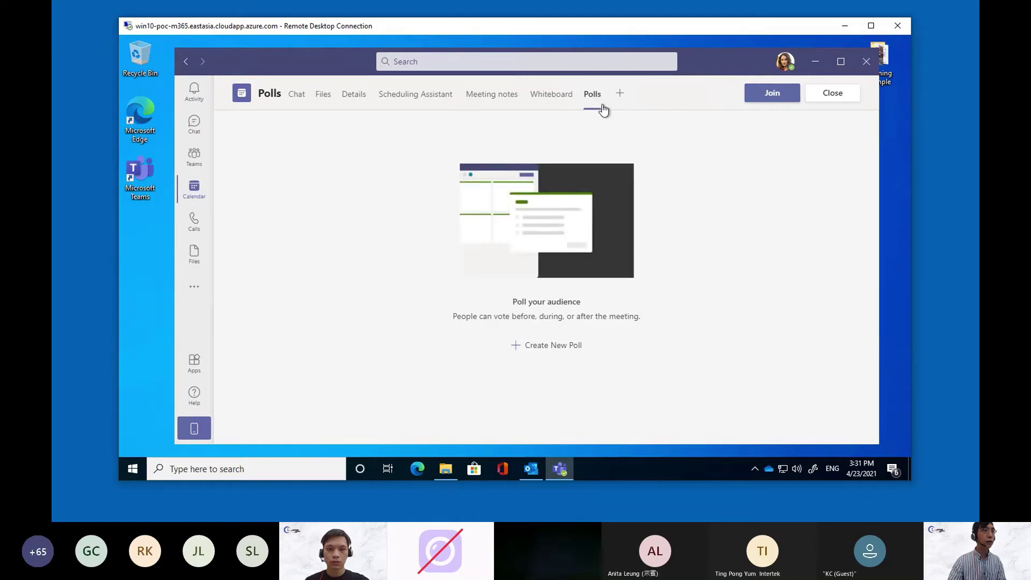
- Create a new poll titled "Question 1" with the answers "Yes" and "Ne" plus two extra options with default text
{"action": "left_click", "coordinate": [562, 347]}
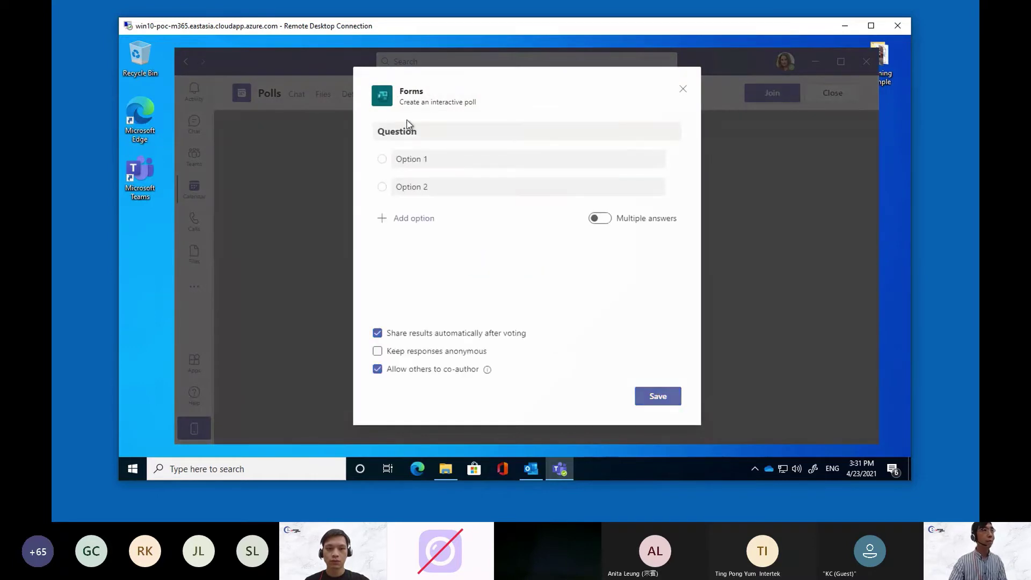
{"action": "left_click", "coordinate": [388, 131]}
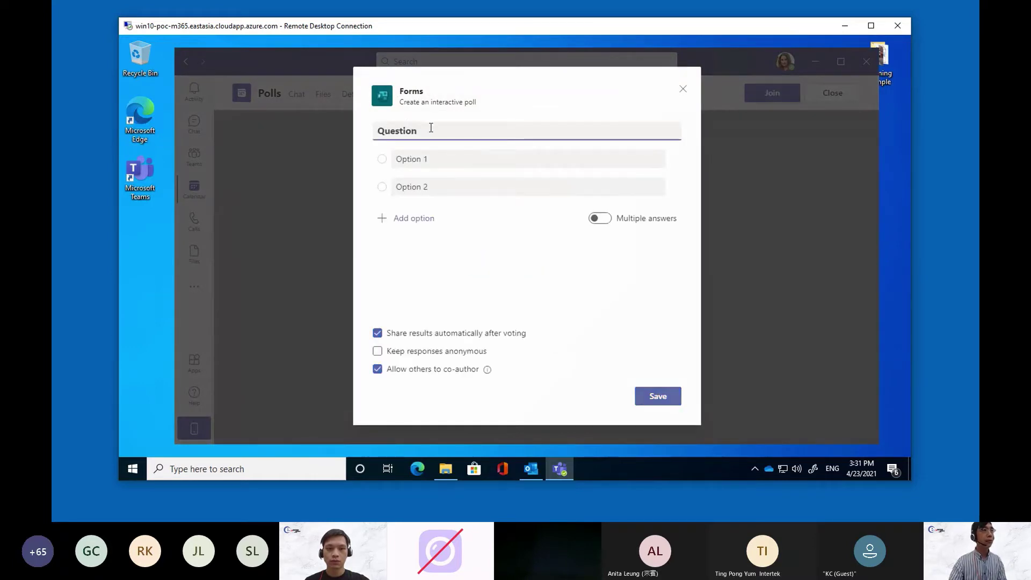
{"action": "type", "text": "1"}
{"action": "left_click", "coordinate": [442, 159]}
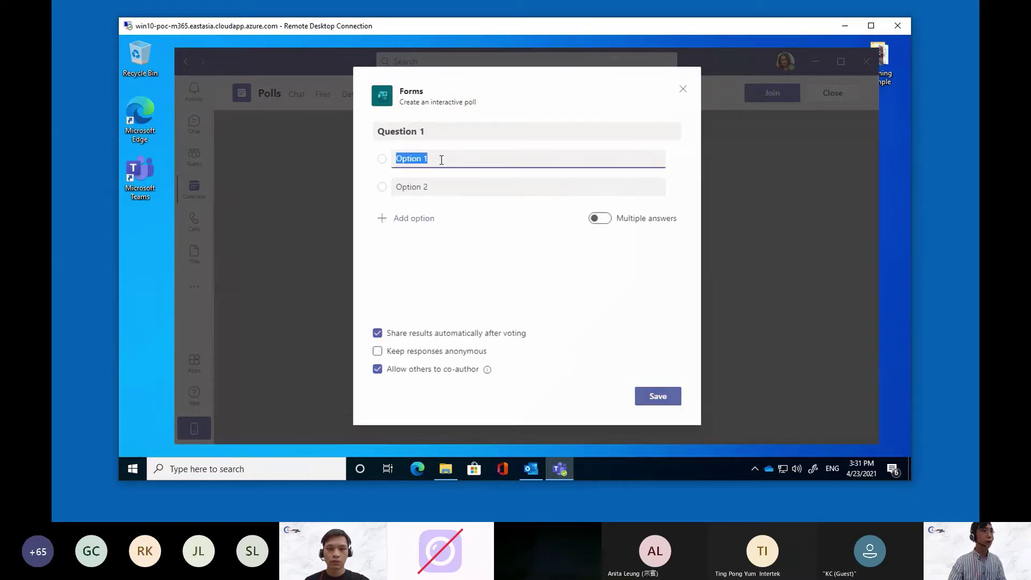
{"action": "type", "text": "Yes"}
{"action": "key", "text": "Tab"}
{"action": "type", "text": "Ne"}
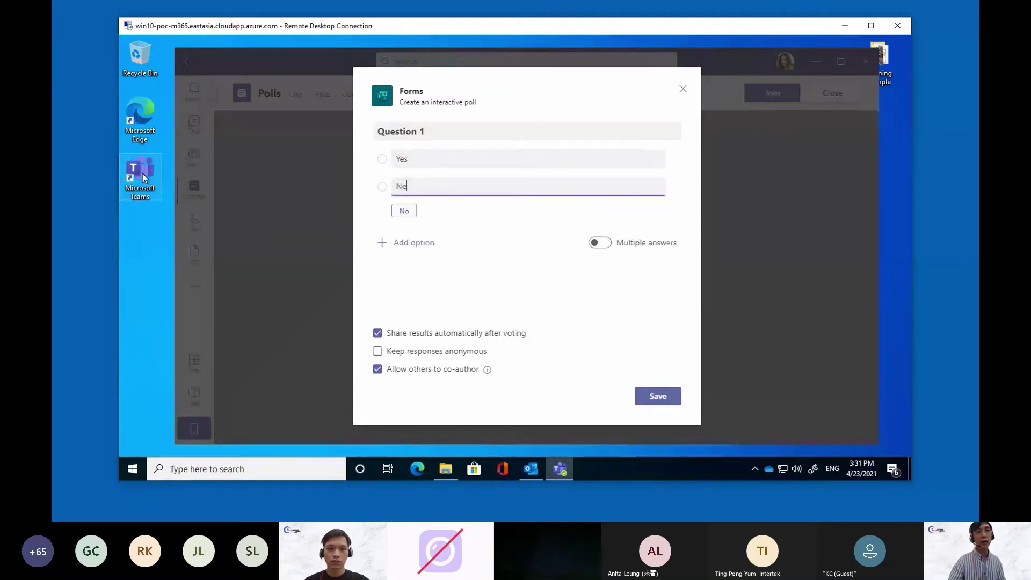
{"action": "key", "text": "Return"}
{"action": "left_click", "coordinate": [414, 251]}
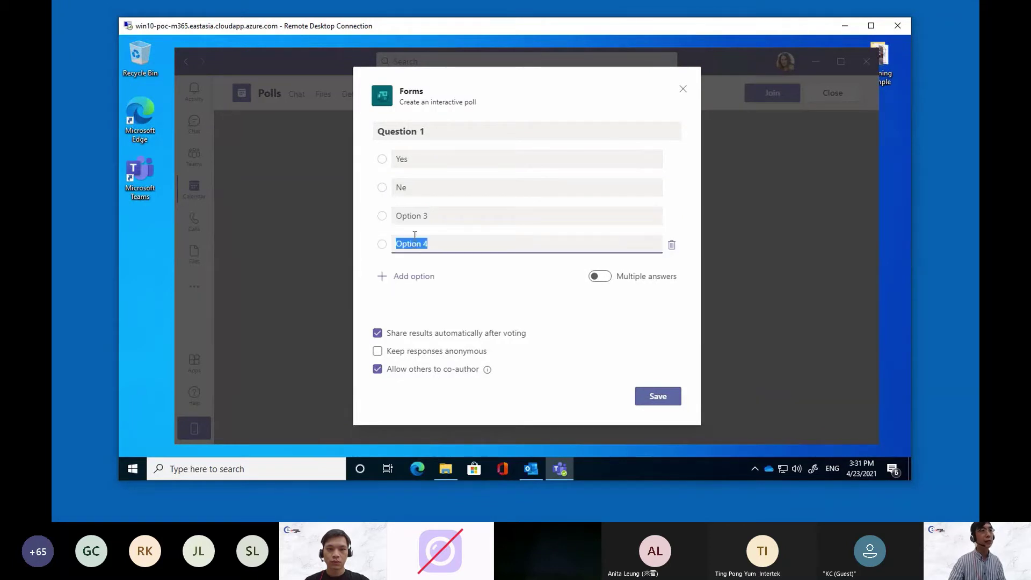
- Allow multiple answers in the poll, and turn co-authoring by others off and on again
{"action": "left_click", "coordinate": [600, 277]}
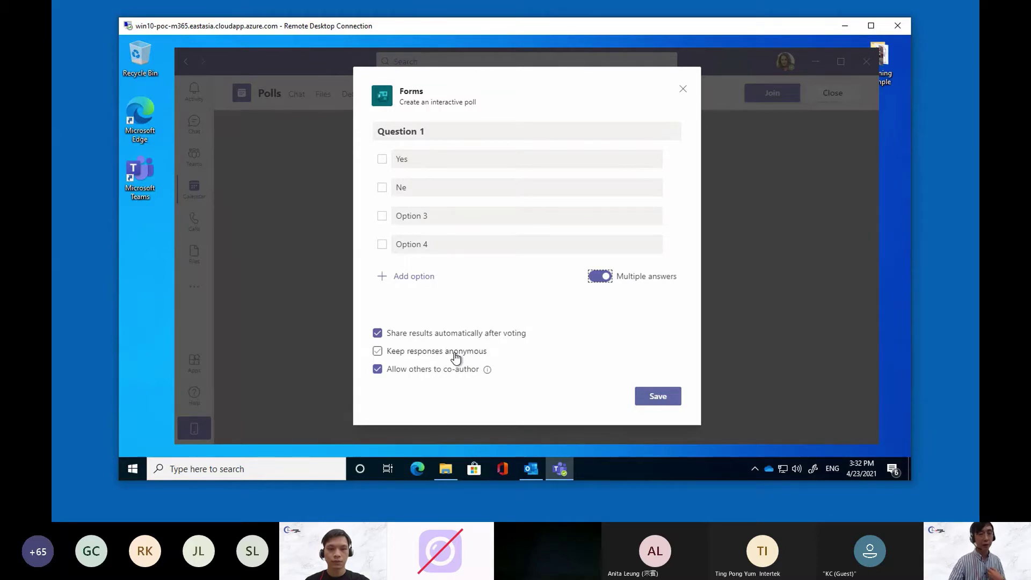
{"action": "left_click", "coordinate": [394, 376]}
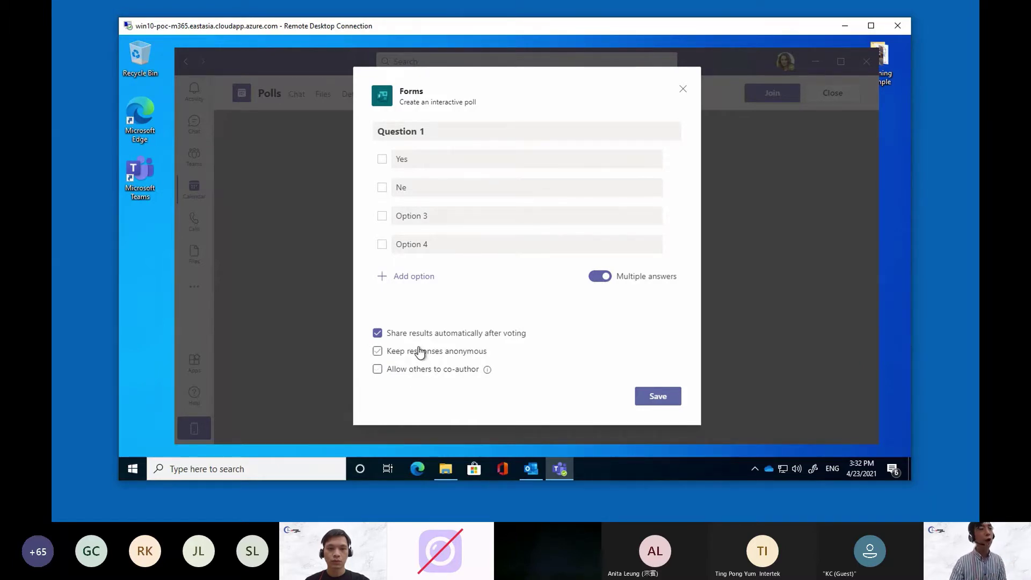
{"action": "left_click", "coordinate": [410, 376]}
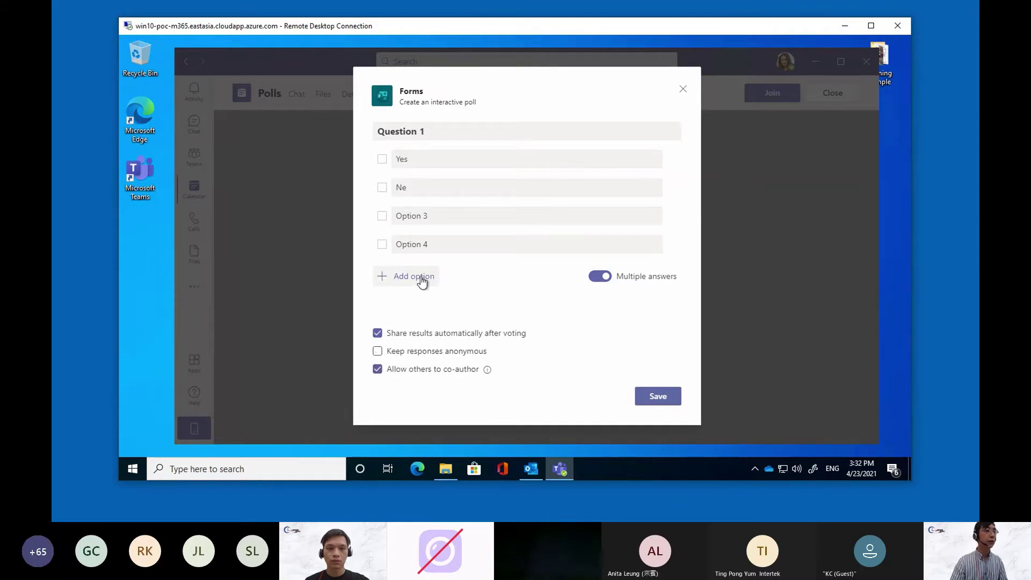
- Delete Option 4 and Option 3 from the poll and save it
{"action": "left_click", "coordinate": [492, 236]}
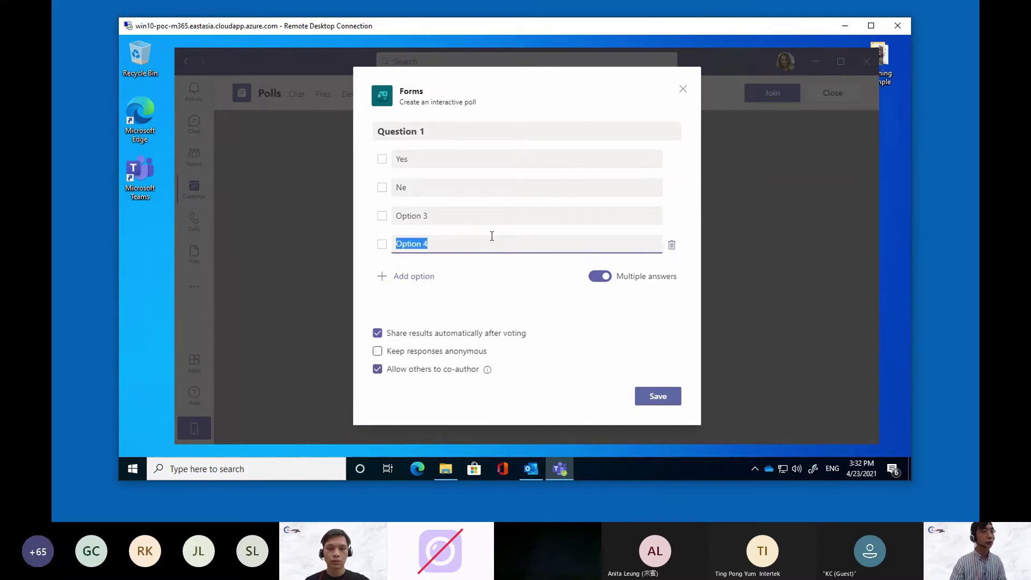
{"action": "left_click", "coordinate": [672, 244]}
{"action": "left_click", "coordinate": [640, 217]}
{"action": "left_click", "coordinate": [672, 216]}
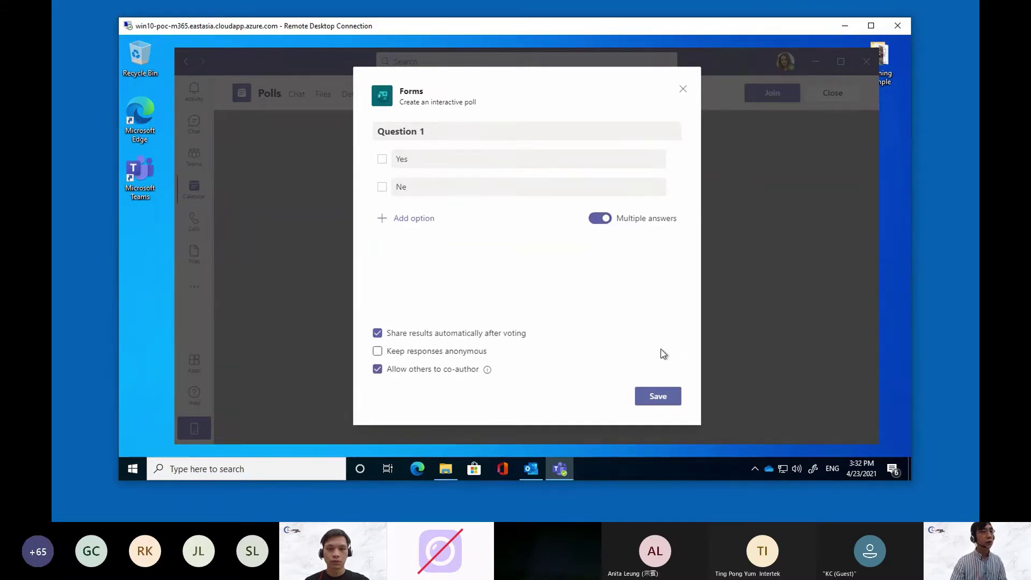
{"action": "left_click", "coordinate": [659, 397]}
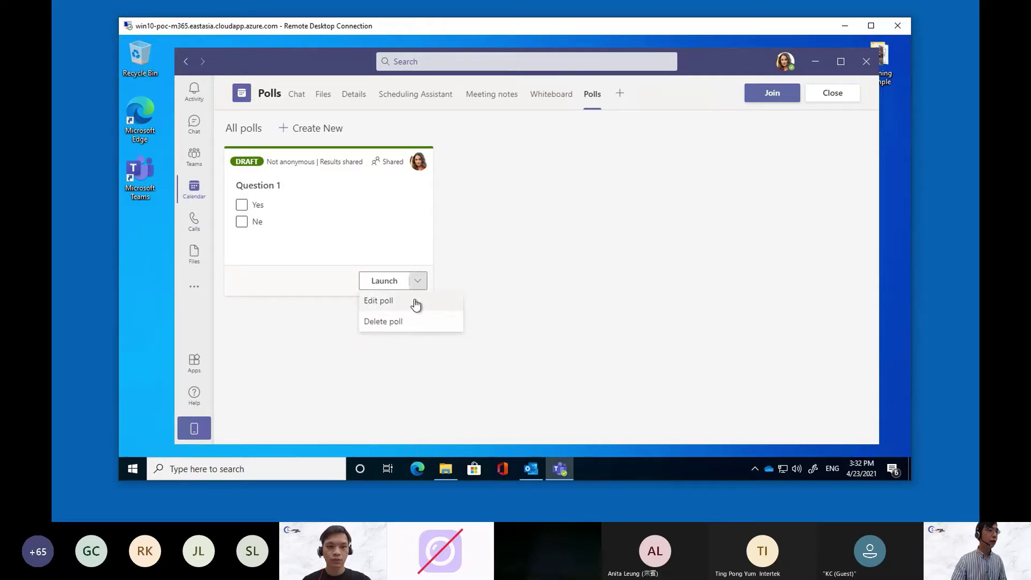
{"action": "left_click", "coordinate": [559, 239]}
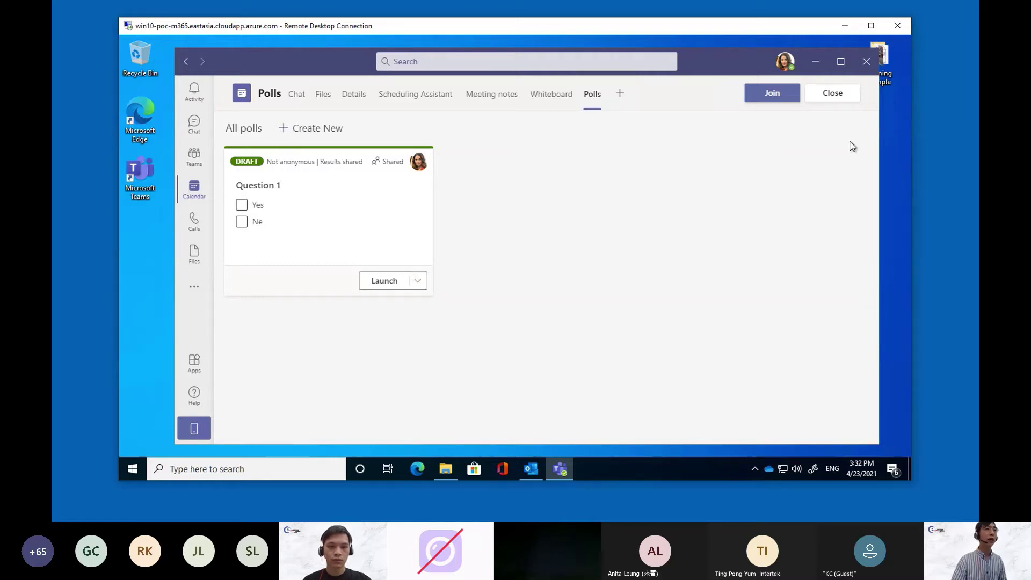
- Join the Polls meeting with computer audio and show its polls inside the meeting
{"action": "left_click", "coordinate": [777, 95]}
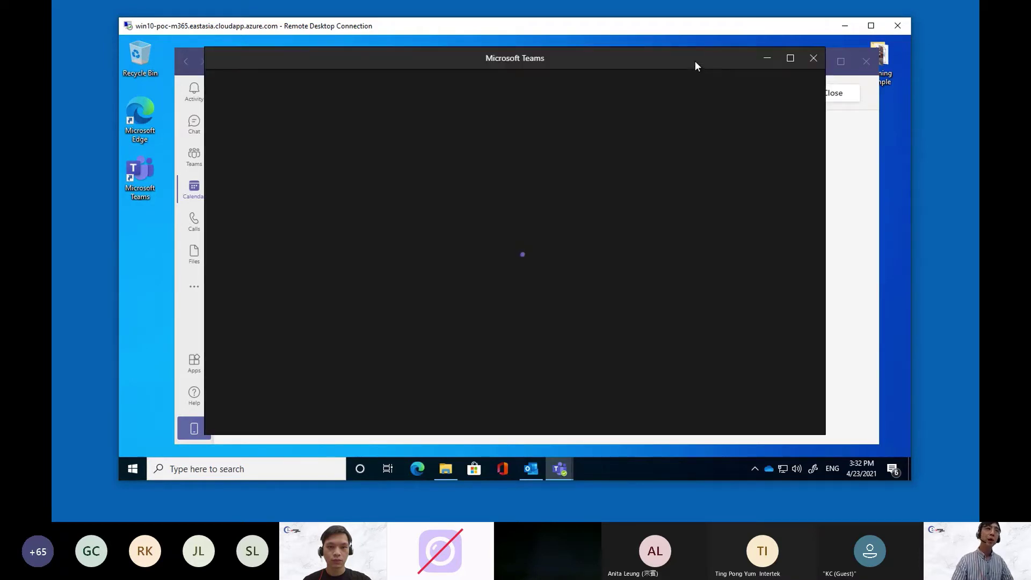
{"action": "left_click_drag", "start_coordinate": [695, 60], "coordinate": [726, 49]}
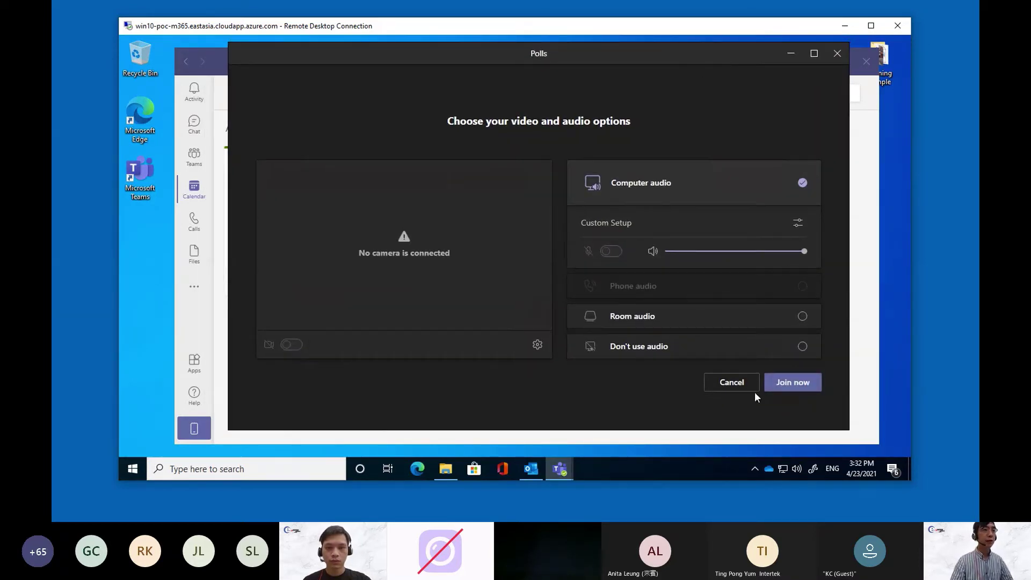
{"action": "left_click", "coordinate": [780, 387]}
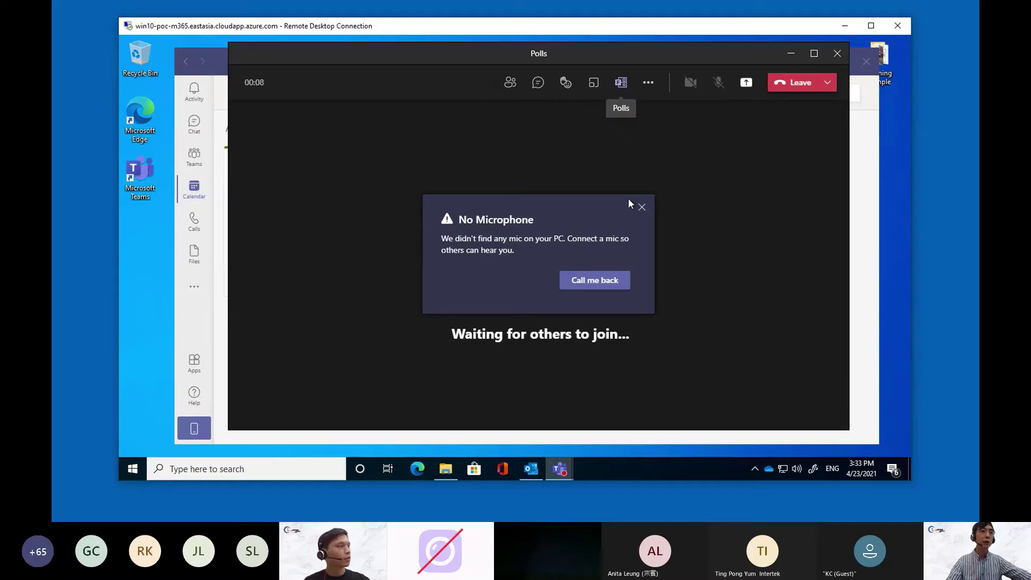
{"action": "left_click", "coordinate": [641, 207]}
{"action": "left_click", "coordinate": [621, 83]}
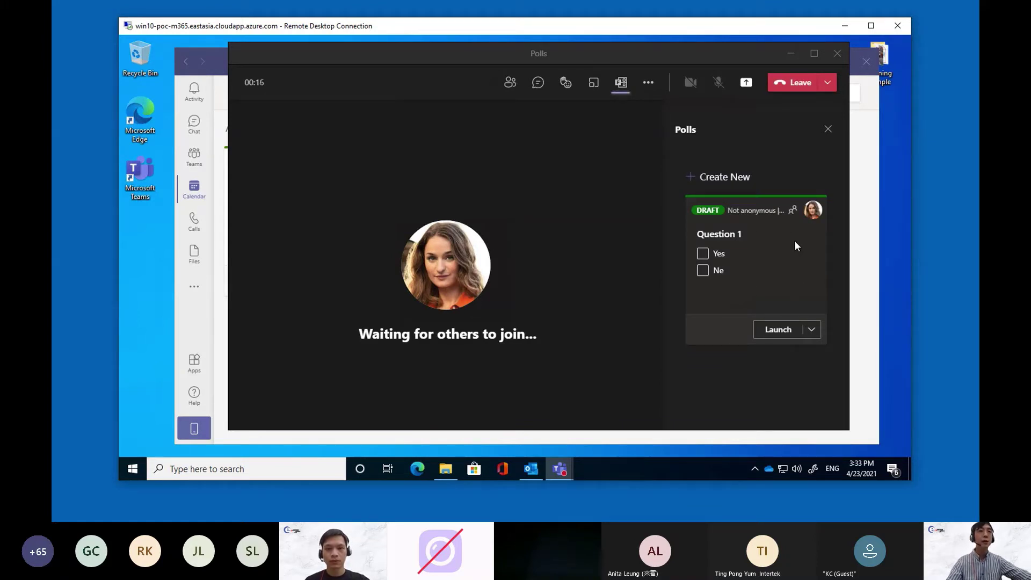
- Create a second poll titled "Question 2" with the answers "Yes" and "No", and save it
{"action": "left_click", "coordinate": [735, 179]}
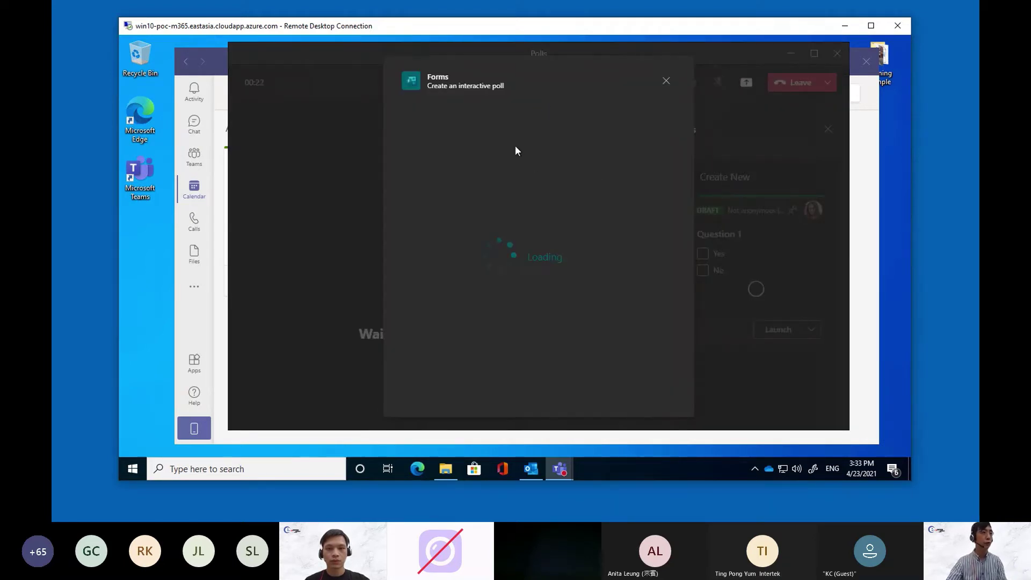
{"action": "left_click", "coordinate": [490, 119]}
{"action": "type", "text": "Question 2"}
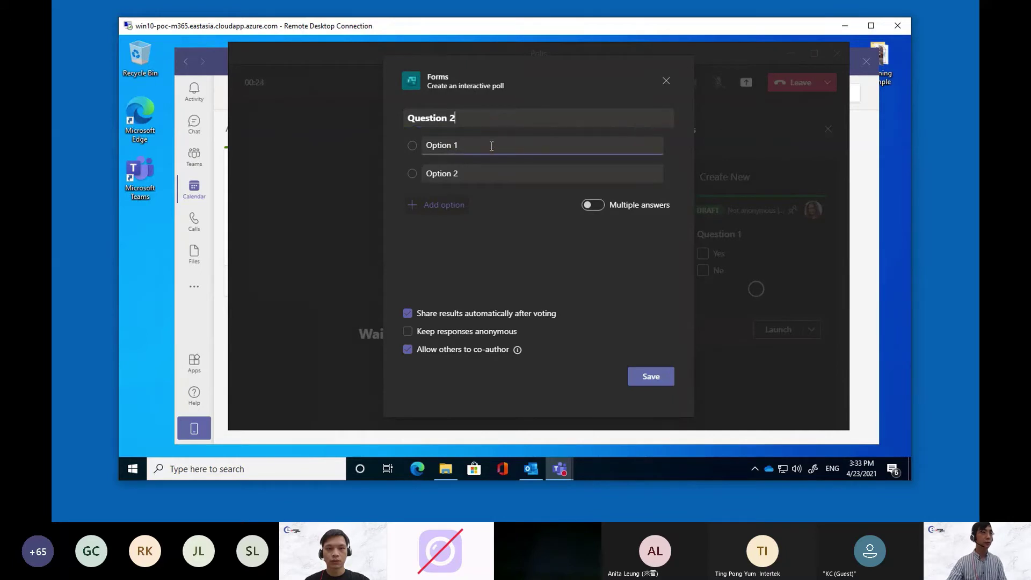
{"action": "left_click", "coordinate": [436, 147]}
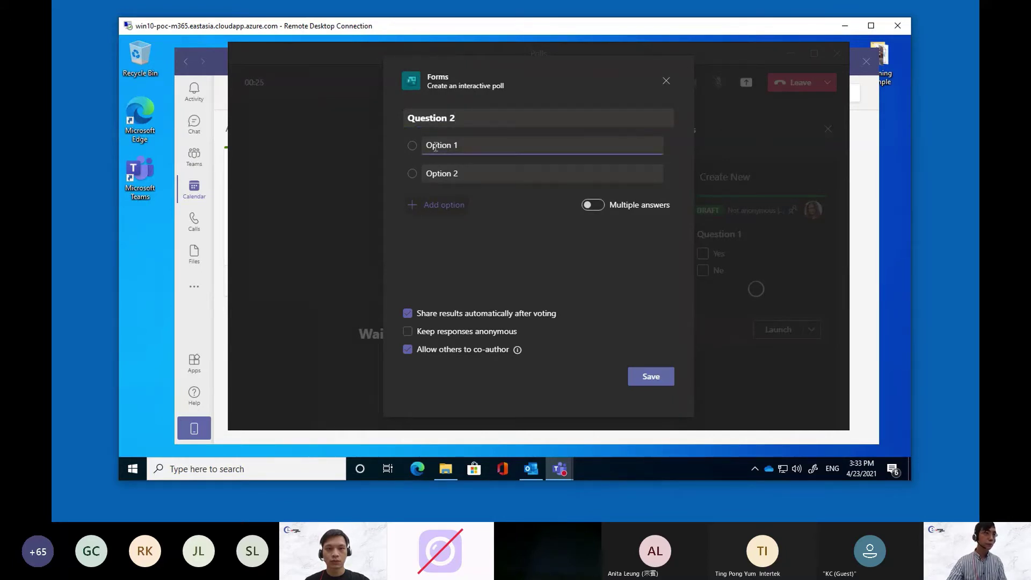
{"action": "type", "text": "Yes"}
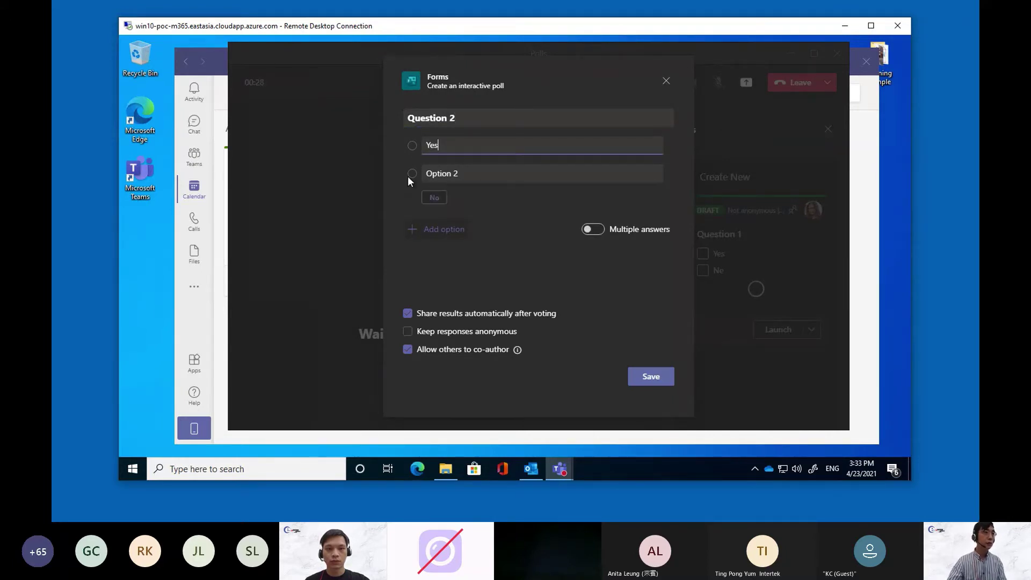
{"action": "left_click", "coordinate": [469, 173]}
{"action": "type", "text": "N"}
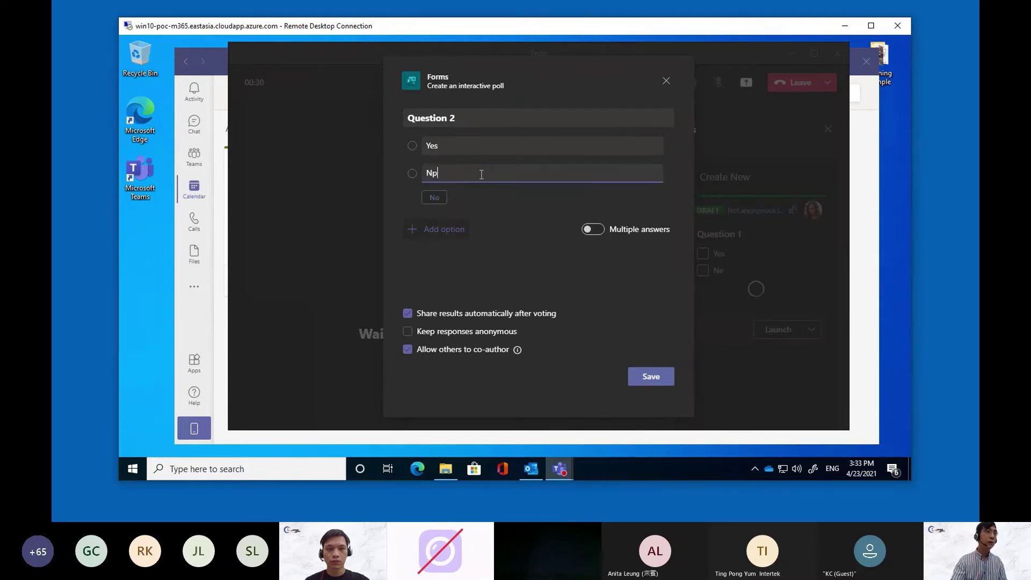
{"action": "type", "text": "o"}
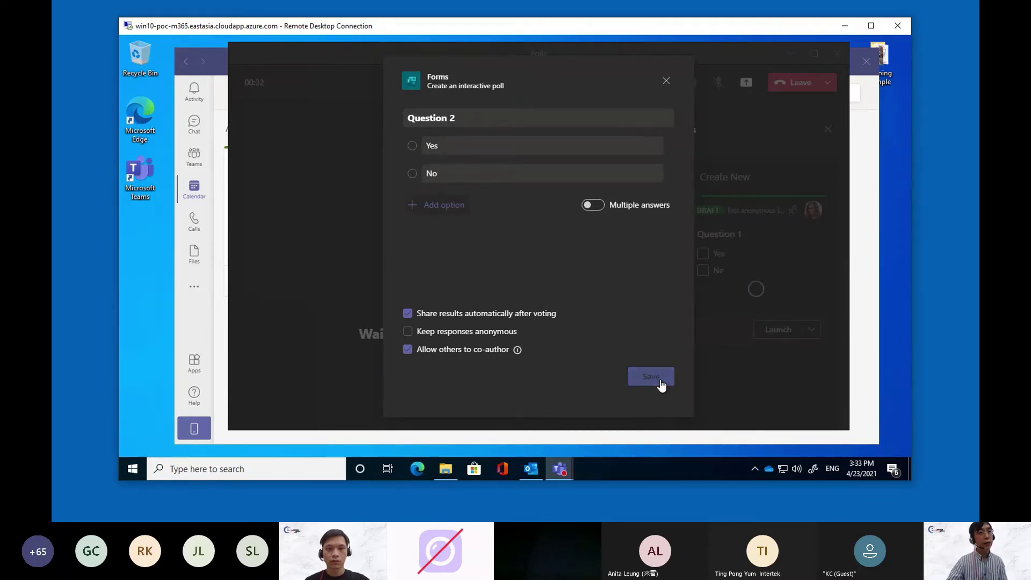
{"action": "left_click", "coordinate": [658, 379]}
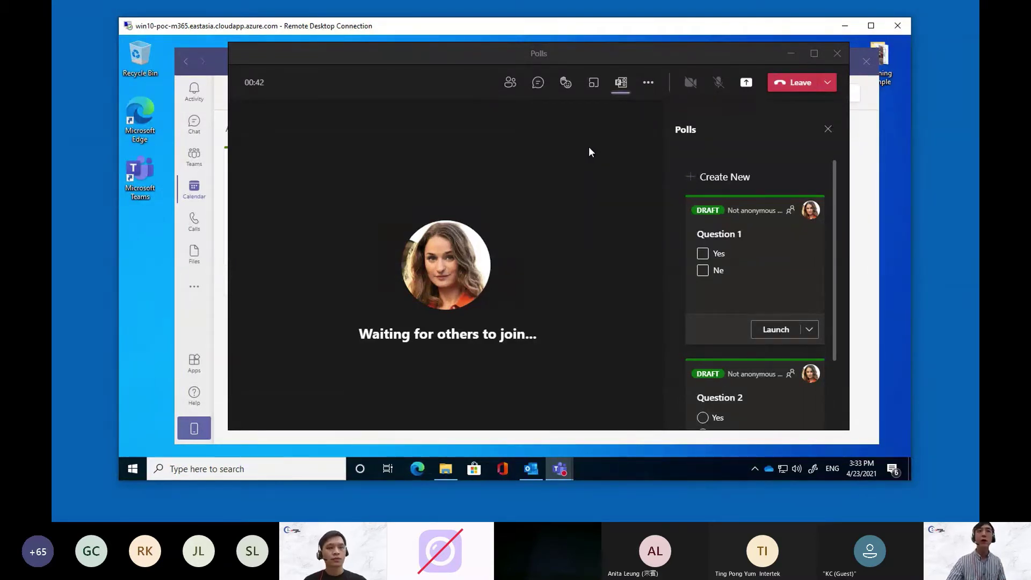
- Launch the Question 1 draft poll in the meeting
{"action": "scroll", "coordinate": [785, 236], "scroll_direction": "down", "scroll_amount": 1}
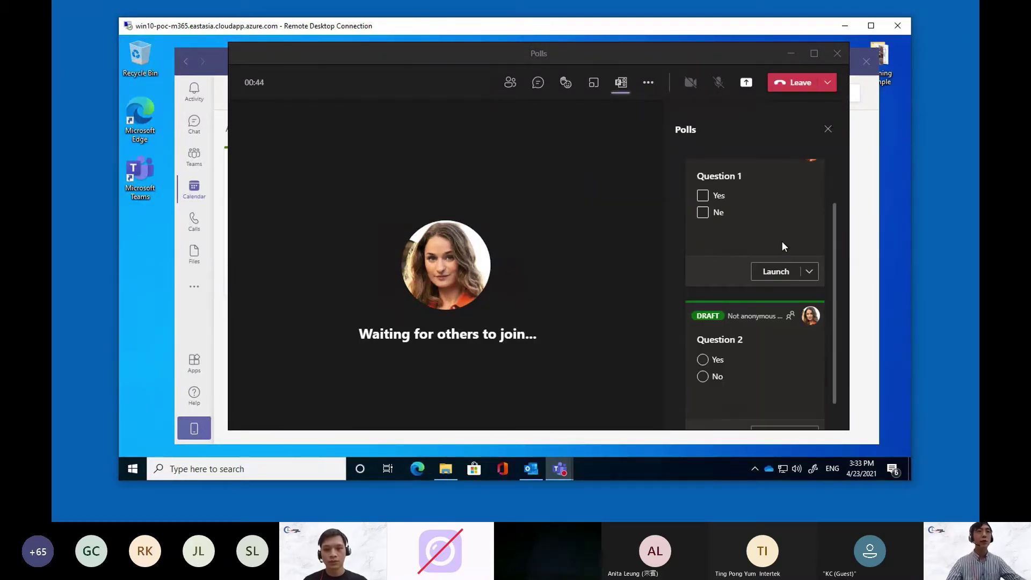
{"action": "scroll", "coordinate": [782, 241], "scroll_direction": "down", "scroll_amount": 1}
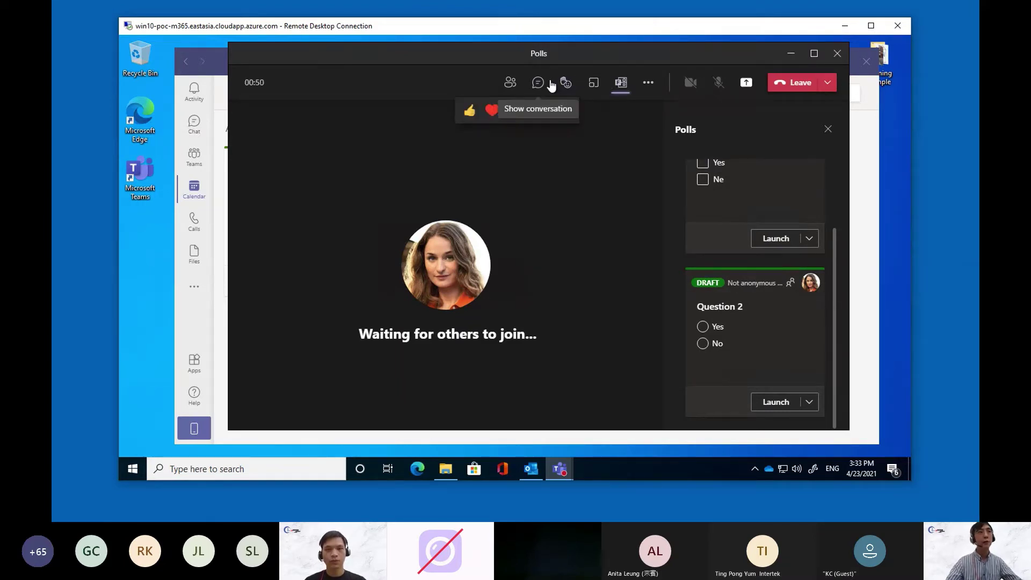
{"action": "scroll", "coordinate": [801, 247], "scroll_direction": "up", "scroll_amount": 3}
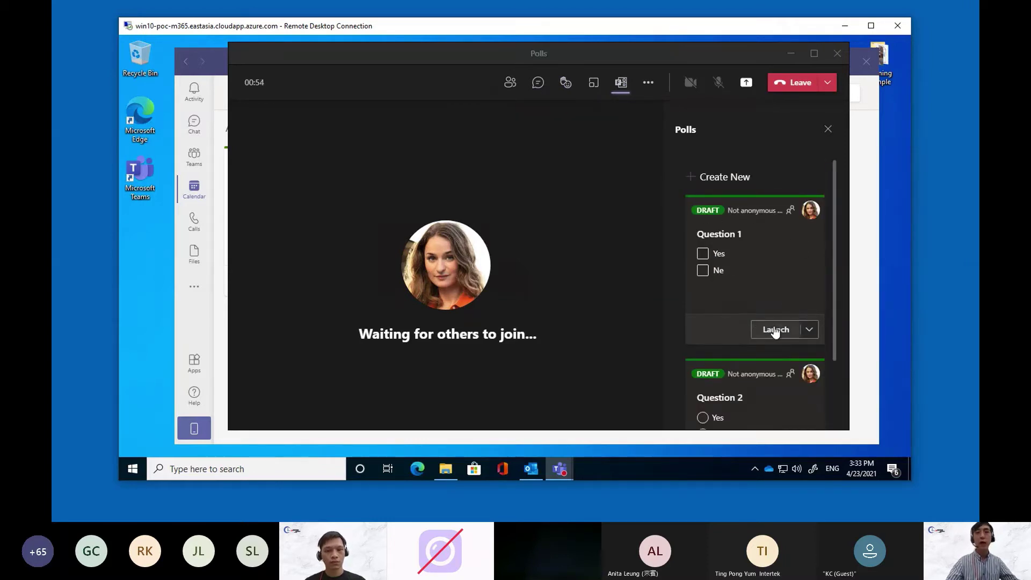
{"action": "left_click", "coordinate": [809, 330]}
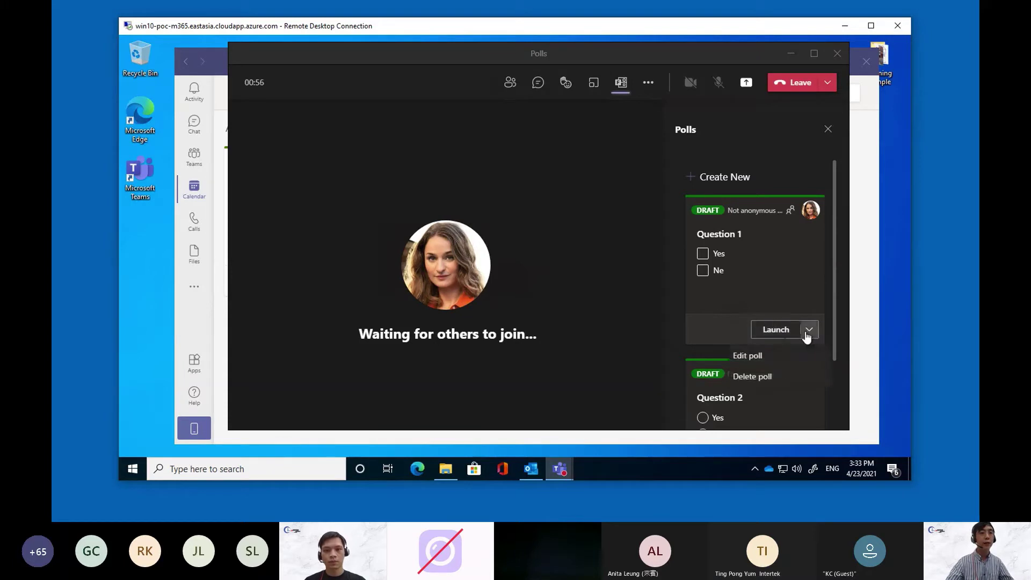
{"action": "left_click", "coordinate": [778, 330]}
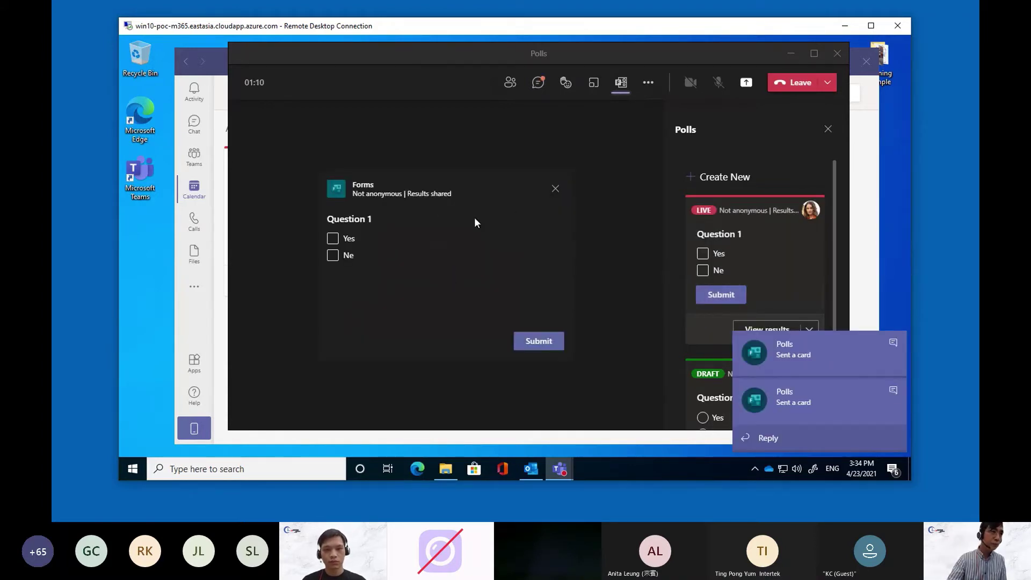
- Try the answer checkboxes in the Question 1 pop-up and close it without submitting a vote
{"action": "left_click", "coordinate": [334, 240]}
{"action": "left_click", "coordinate": [334, 254]}
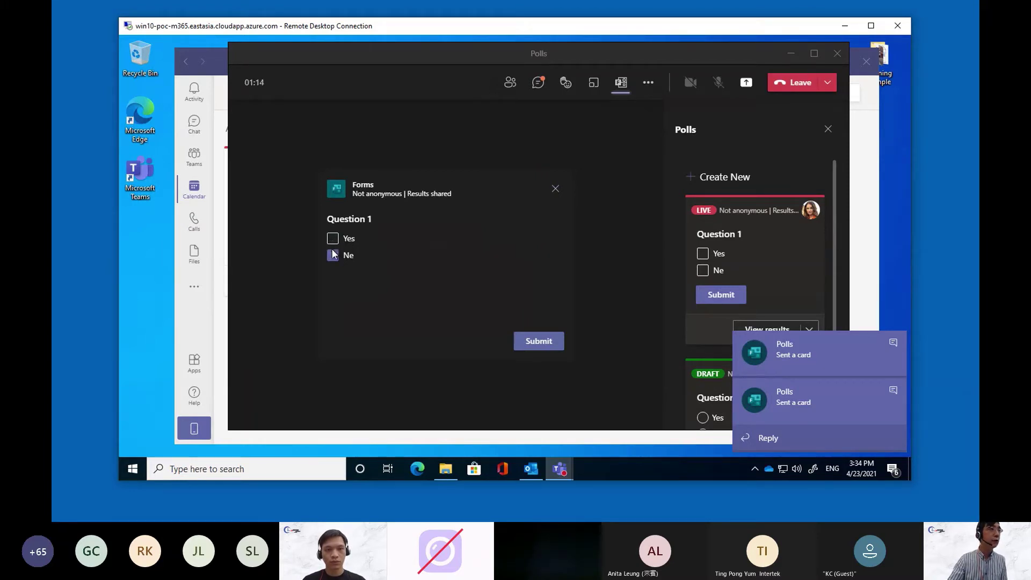
{"action": "left_click", "coordinate": [343, 257]}
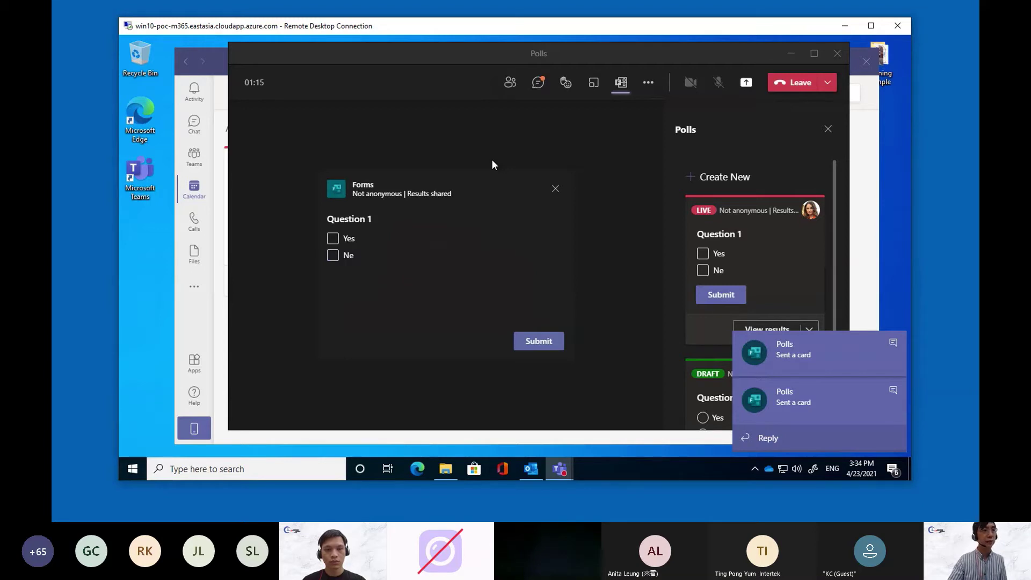
{"action": "left_click", "coordinate": [555, 188]}
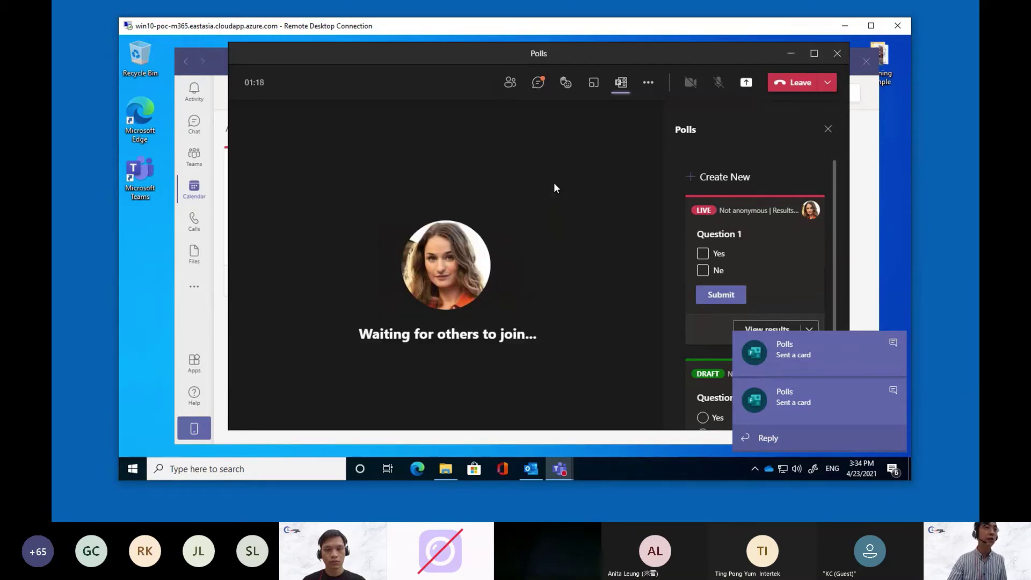
- Show the meeting chat, dismiss both Polls notifications, and examine the Question 1 card and its results there
{"action": "left_click", "coordinate": [539, 86]}
{"action": "left_click", "coordinate": [893, 343]}
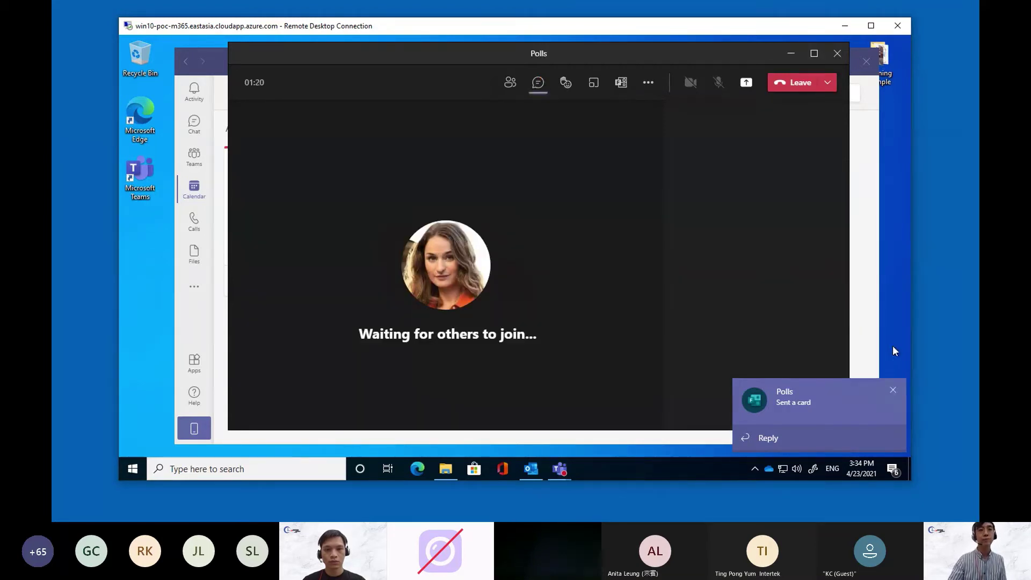
{"action": "left_click", "coordinate": [893, 391]}
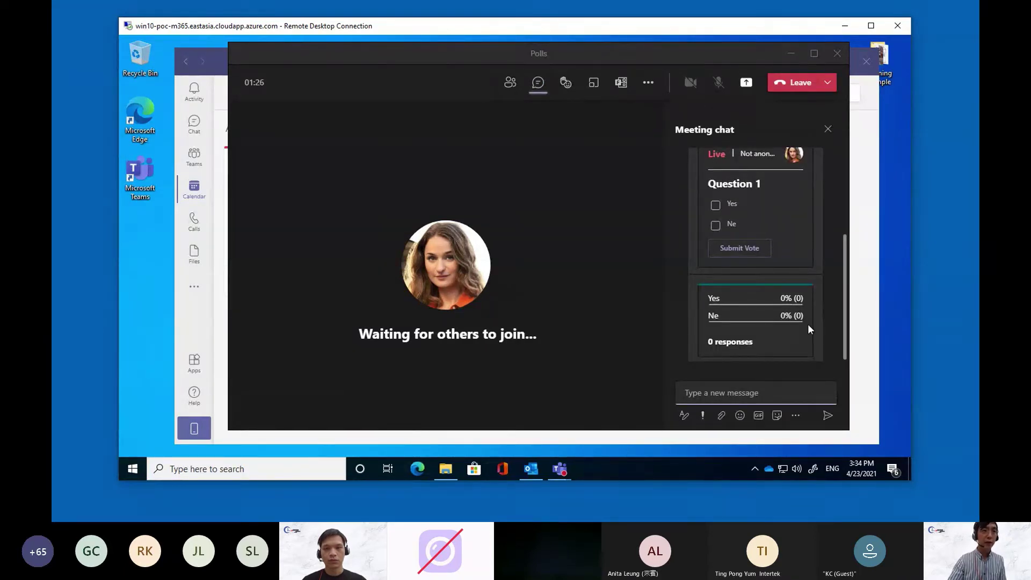
{"action": "mouse_move", "coordinate": [727, 294]}
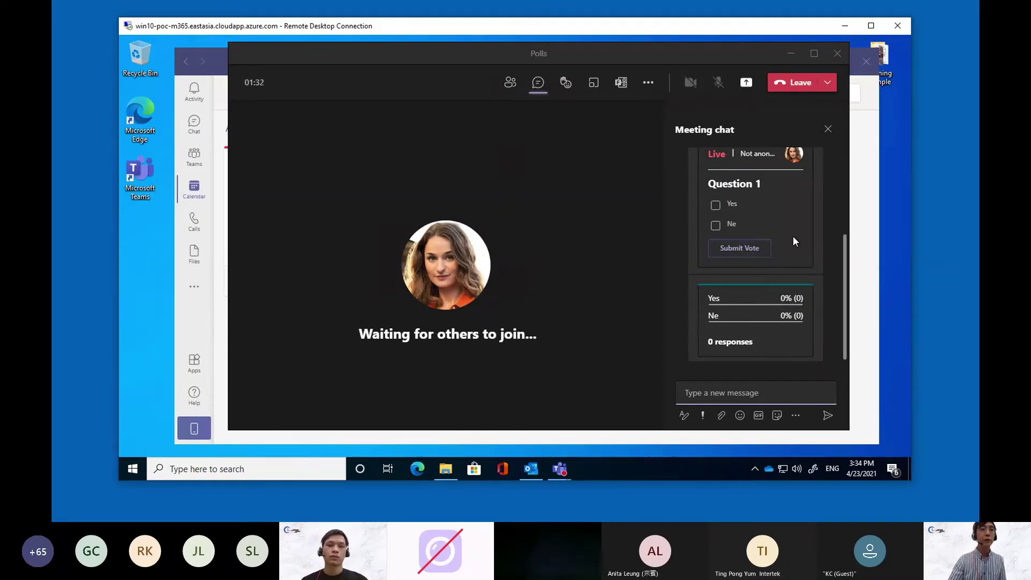
{"action": "scroll", "coordinate": [772, 277], "scroll_direction": "up", "scroll_amount": 1}
{"action": "scroll", "coordinate": [776, 297], "scroll_direction": "down", "scroll_amount": 1}
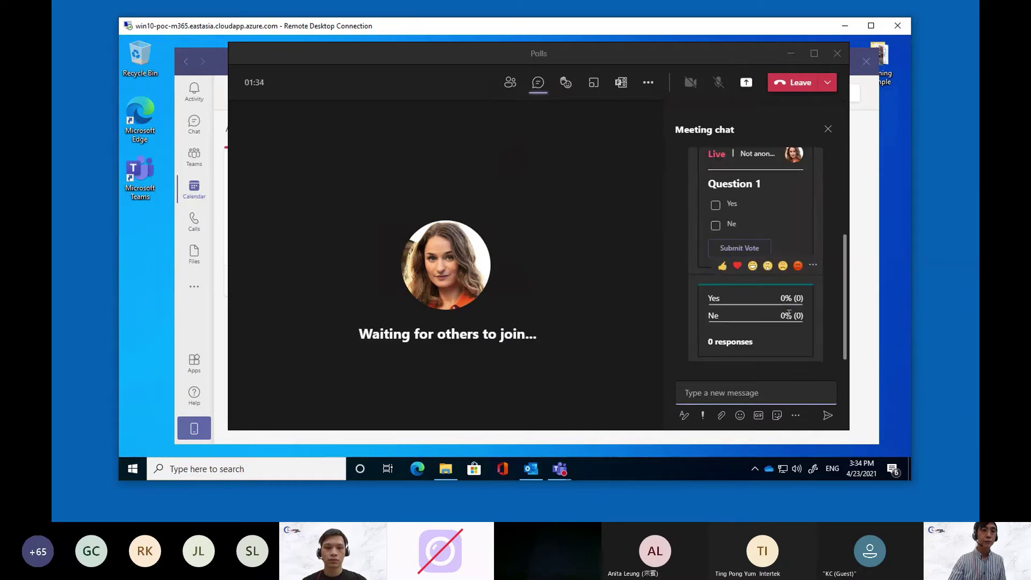
{"action": "scroll", "coordinate": [782, 299], "scroll_direction": "up", "scroll_amount": 2}
{"action": "scroll", "coordinate": [757, 295], "scroll_direction": "down", "scroll_amount": 2}
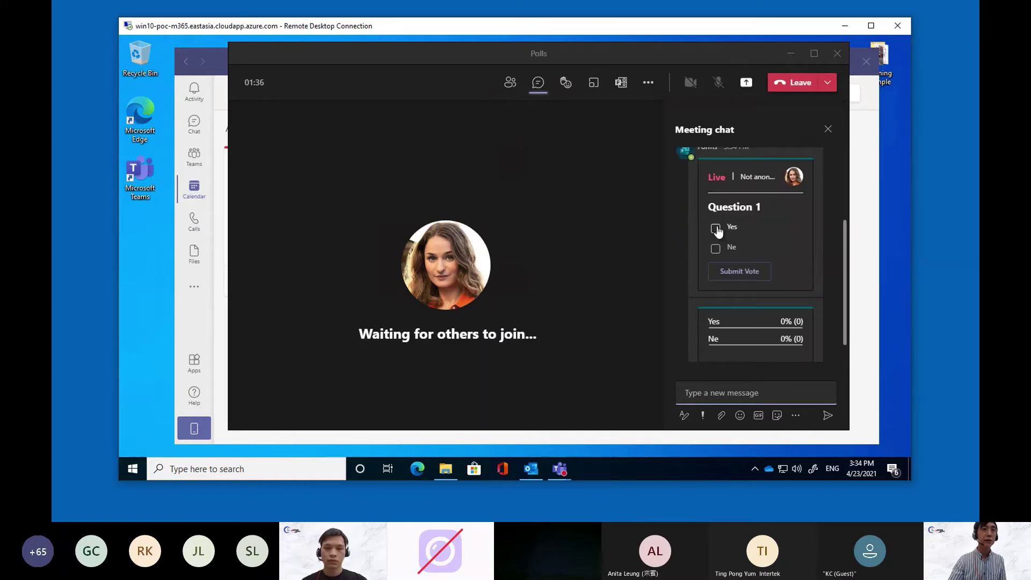
- Return to the meeting's polls, close the live Question 1 poll and export its results
{"action": "left_click", "coordinate": [621, 83]}
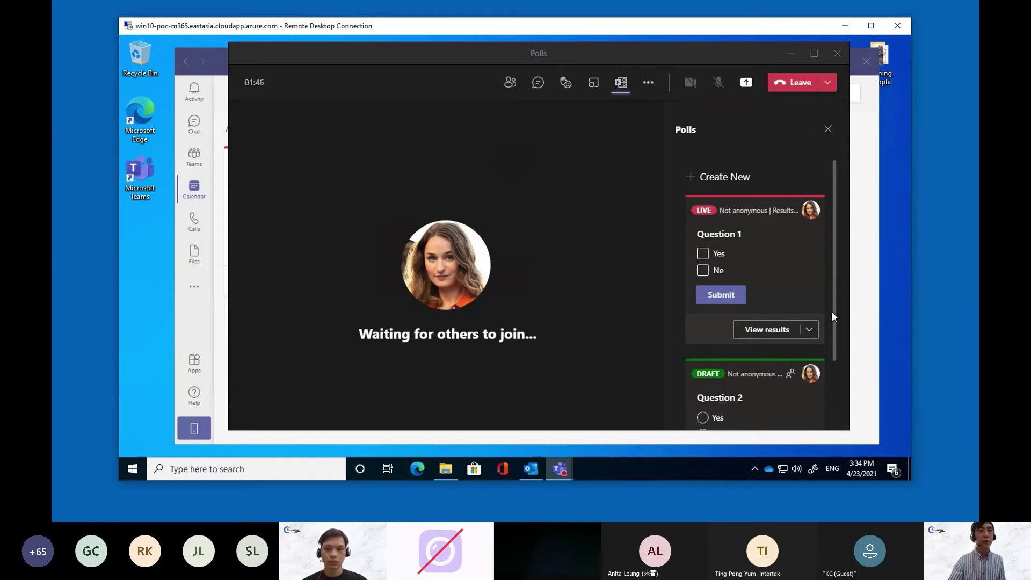
{"action": "left_click", "coordinate": [810, 330]}
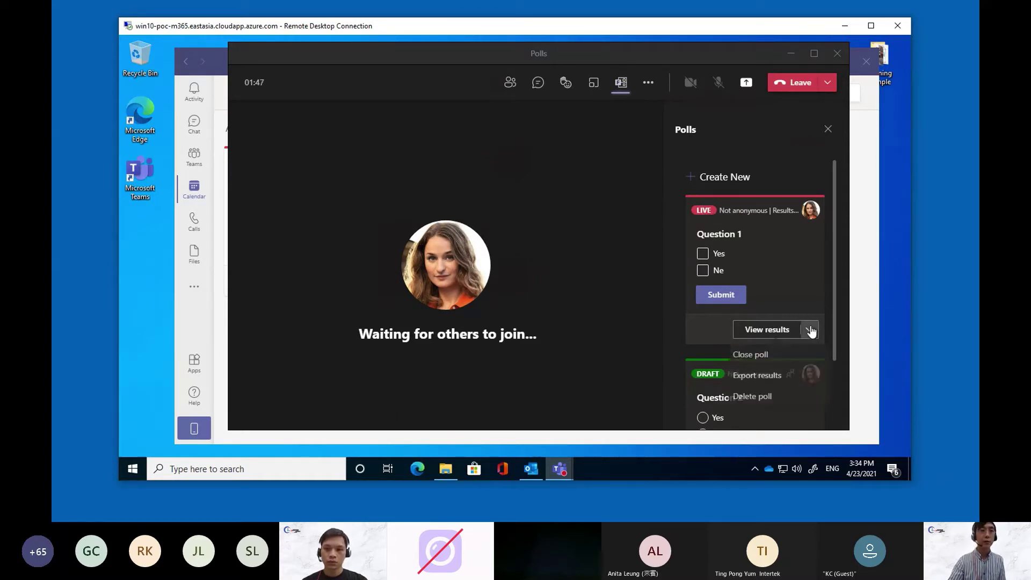
{"action": "left_click", "coordinate": [802, 357]}
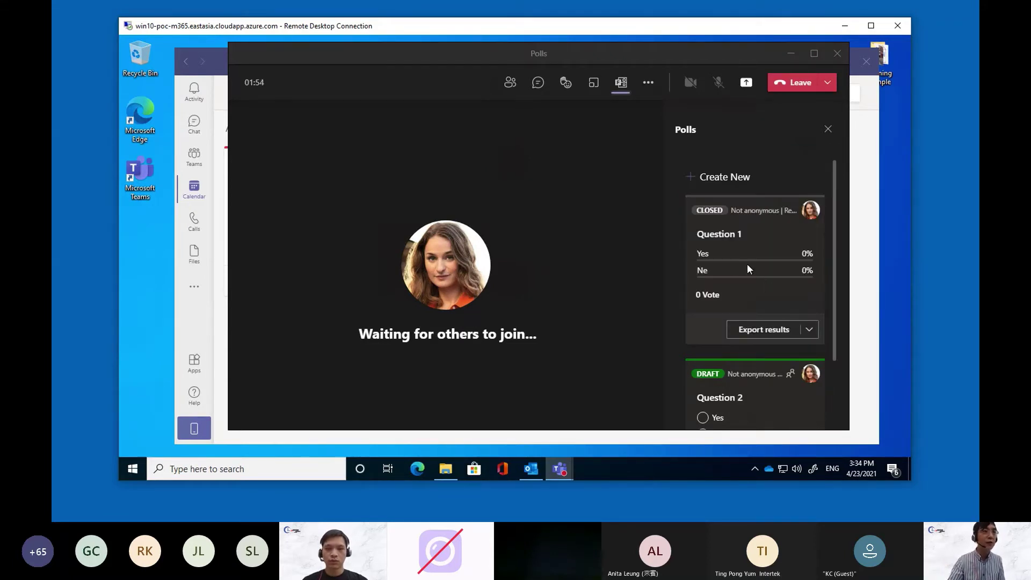
{"action": "left_click", "coordinate": [774, 336]}
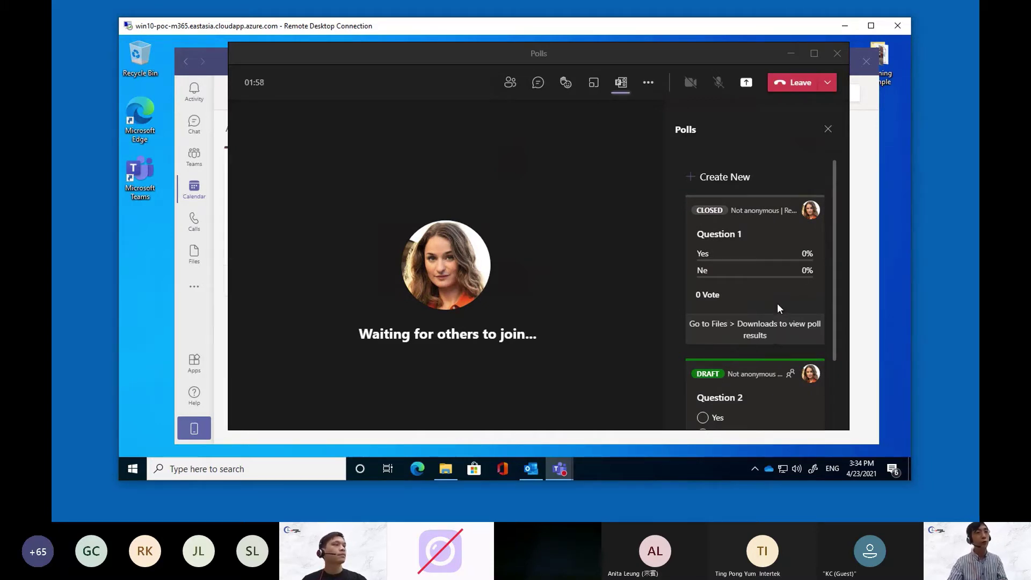
{"action": "left_click", "coordinate": [809, 330]}
{"action": "left_click", "coordinate": [821, 308]}
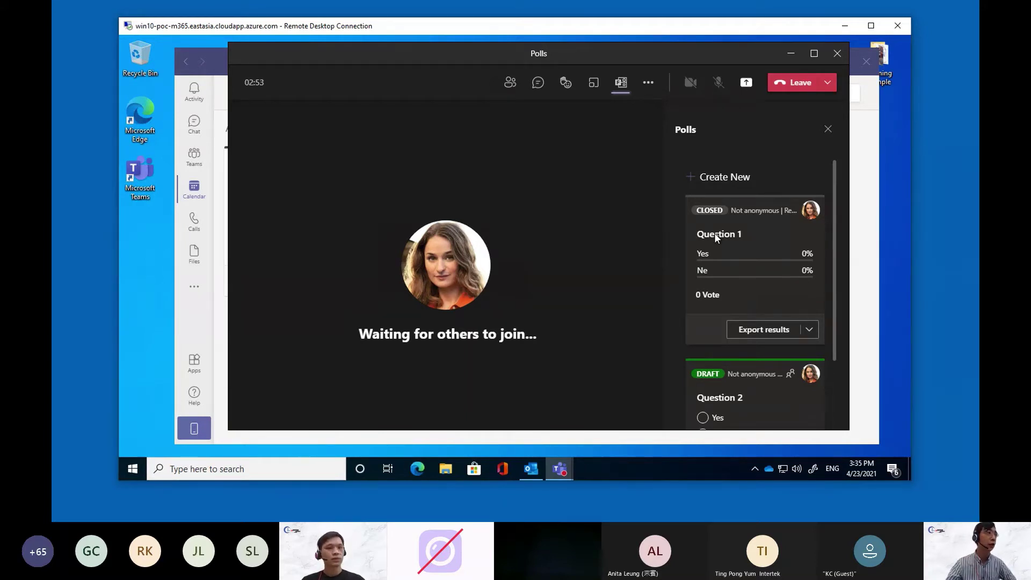
- End the Polls meeting for everyone
{"action": "mouse_move", "coordinate": [532, 469]}
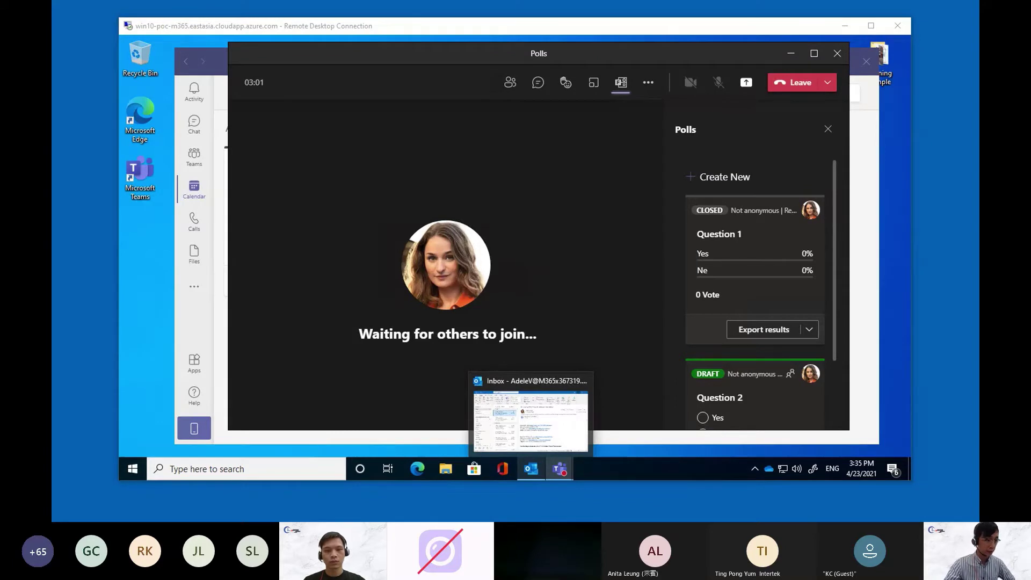
{"action": "left_click", "coordinate": [827, 82]}
{"action": "left_click", "coordinate": [799, 126]}
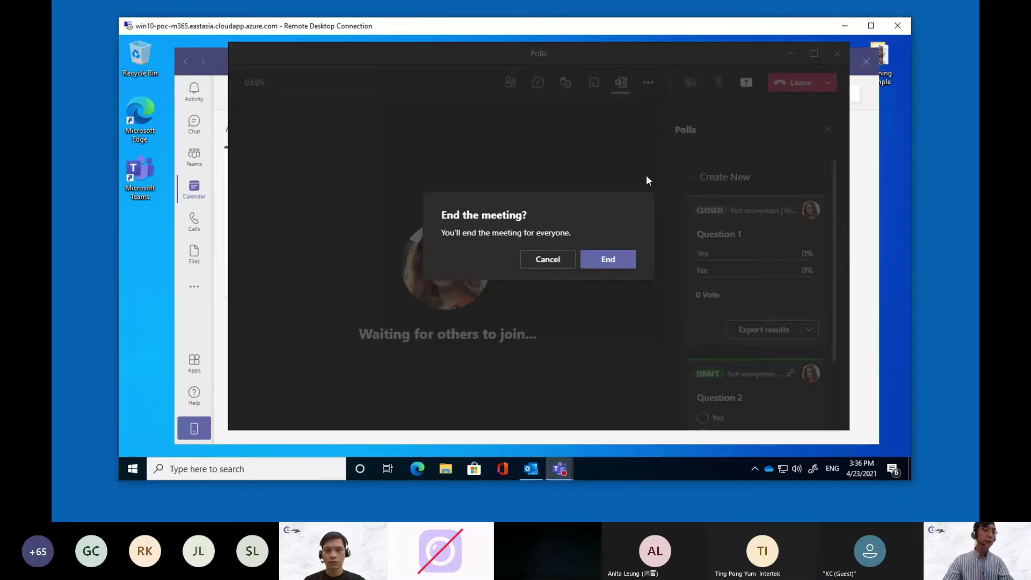
{"action": "left_click", "coordinate": [627, 257]}
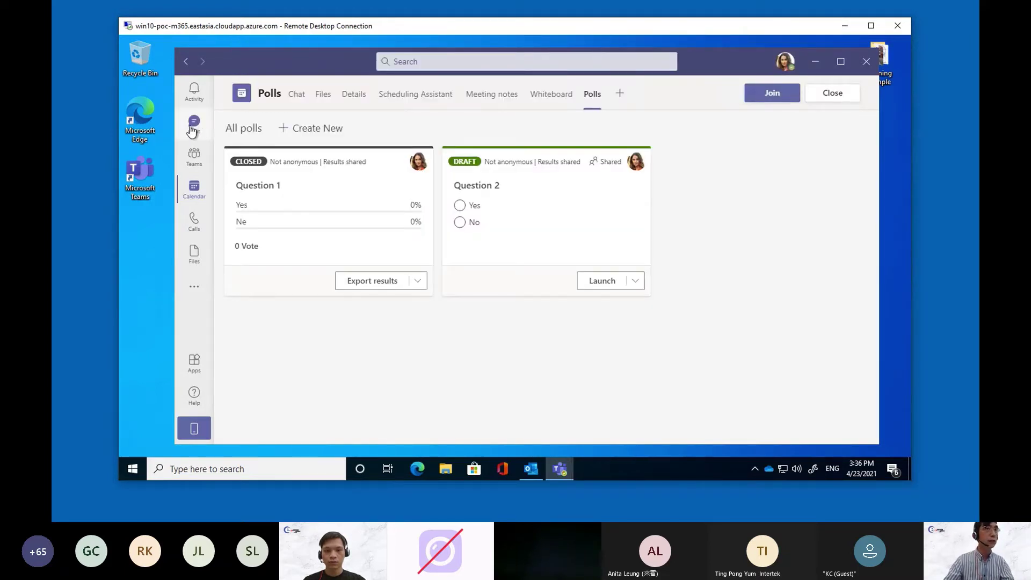
- Go to the chat with MOD Administrator and give the "Polls" message a thumbs-up reaction
{"action": "left_click", "coordinate": [194, 129]}
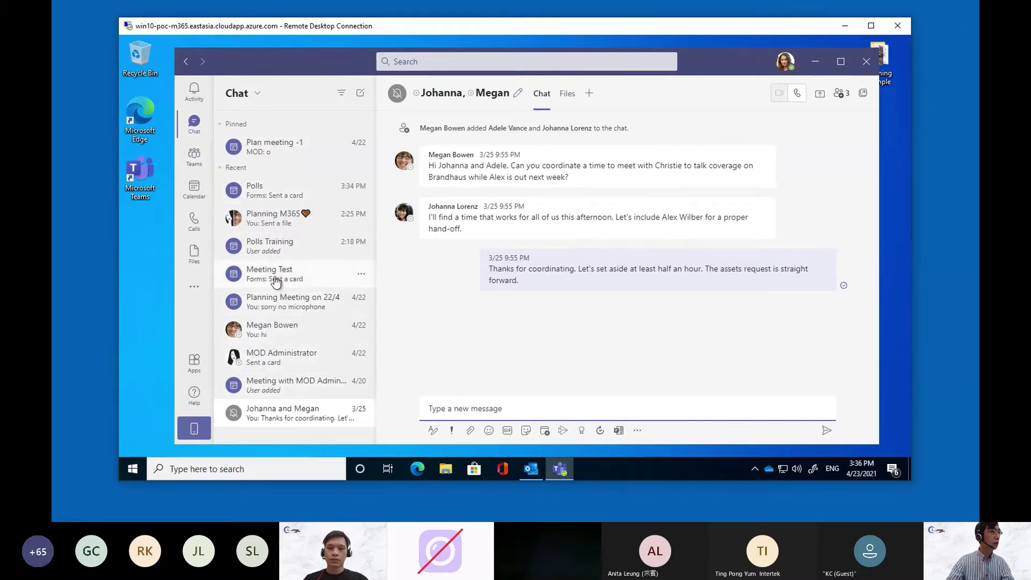
{"action": "left_click", "coordinate": [277, 219]}
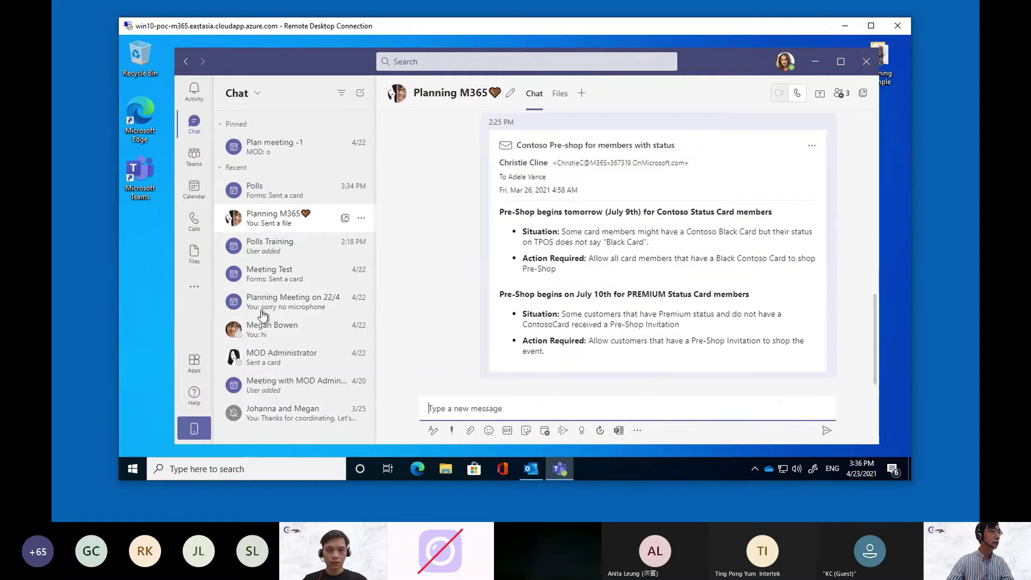
{"action": "left_click", "coordinate": [257, 365]}
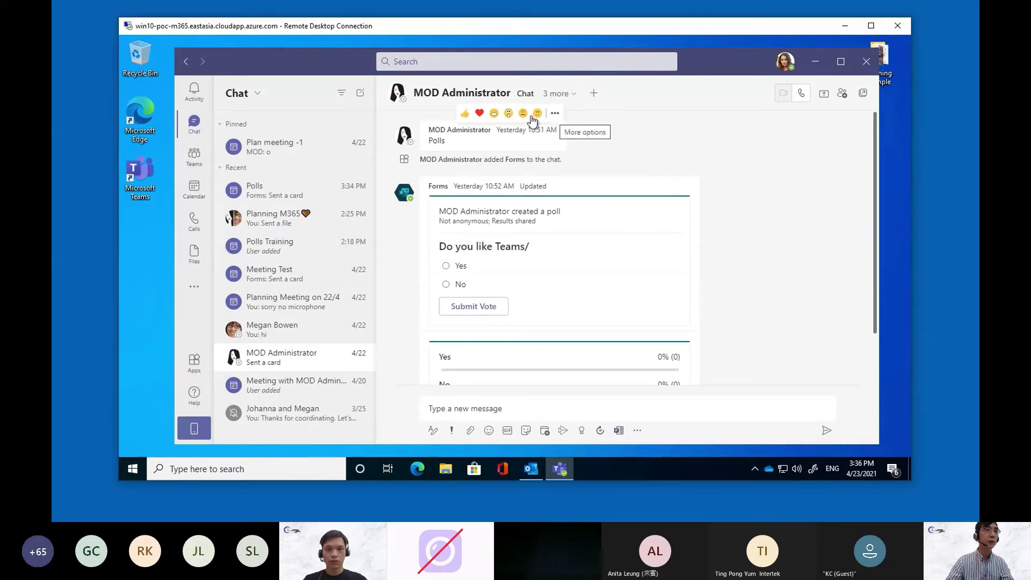
{"action": "left_click", "coordinate": [465, 114]}
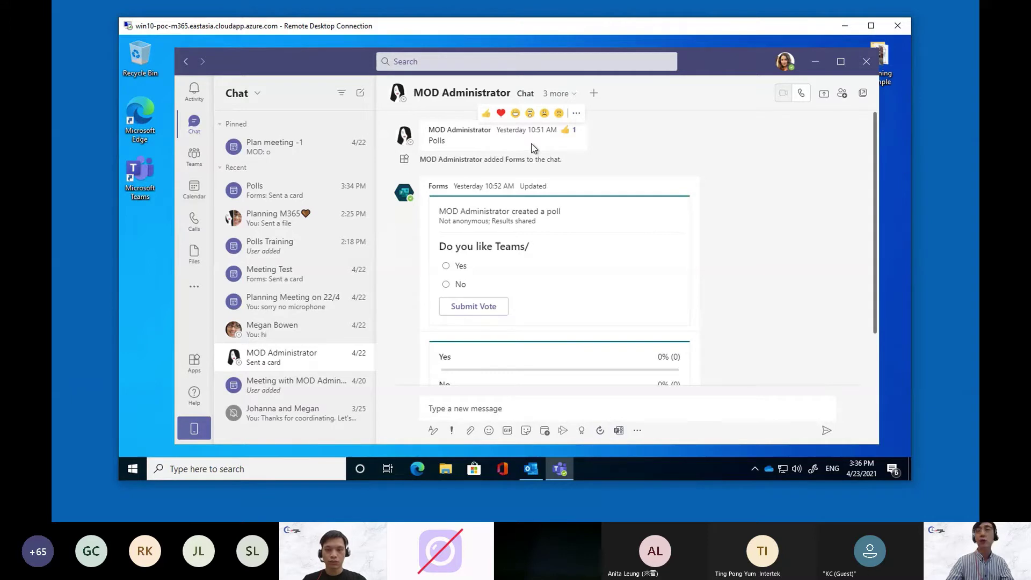
- Save the "Polls" message from MOD Administrator and open the list of saved messages
{"action": "left_click", "coordinate": [576, 114]}
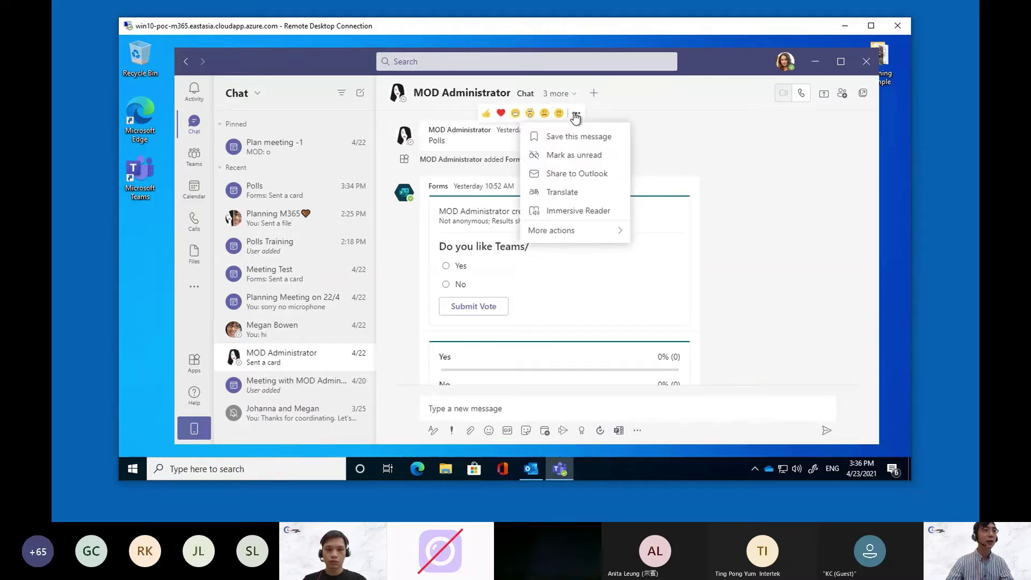
{"action": "left_click", "coordinate": [598, 139]}
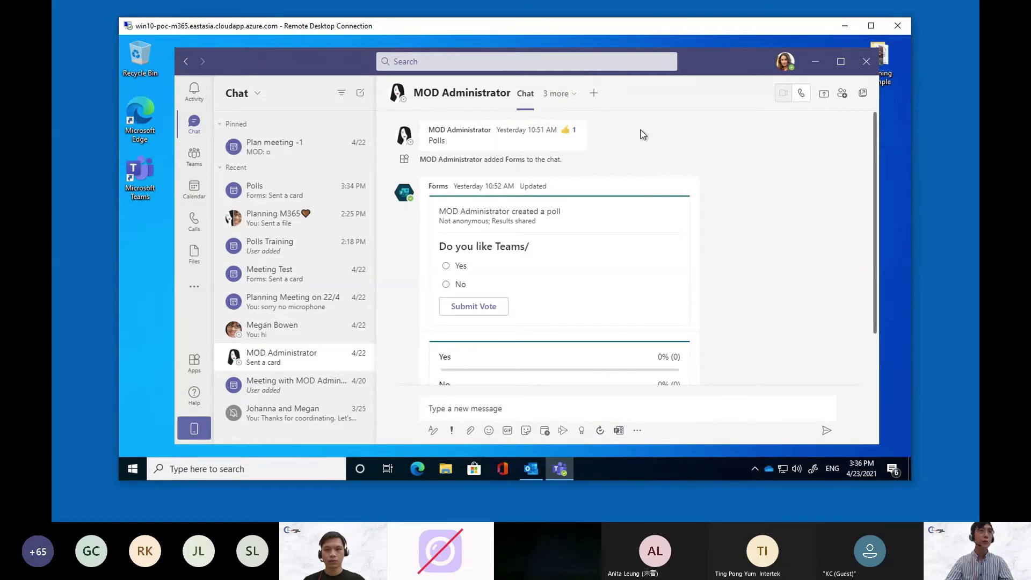
{"action": "left_click", "coordinate": [785, 63]}
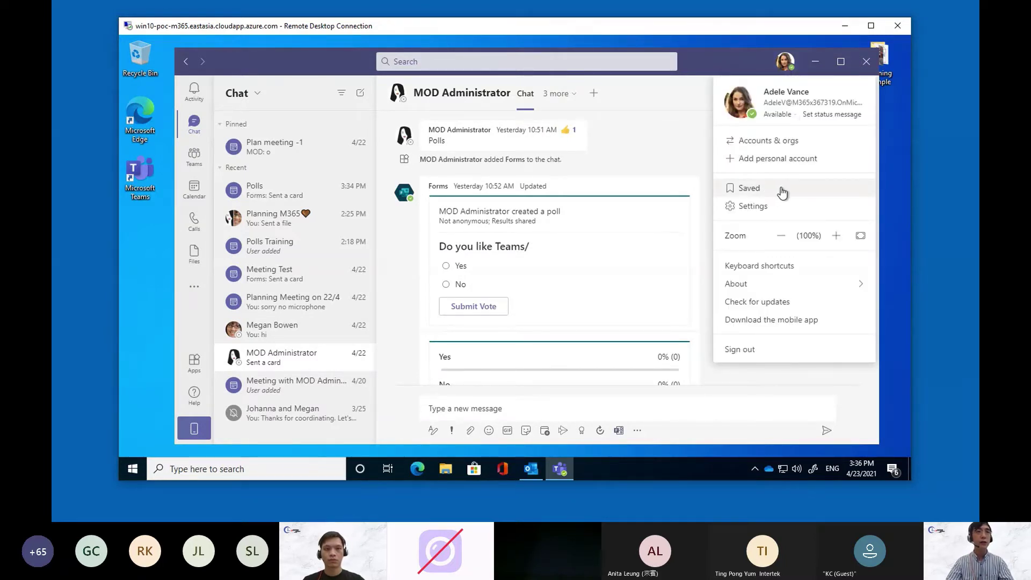
{"action": "left_click", "coordinate": [747, 190]}
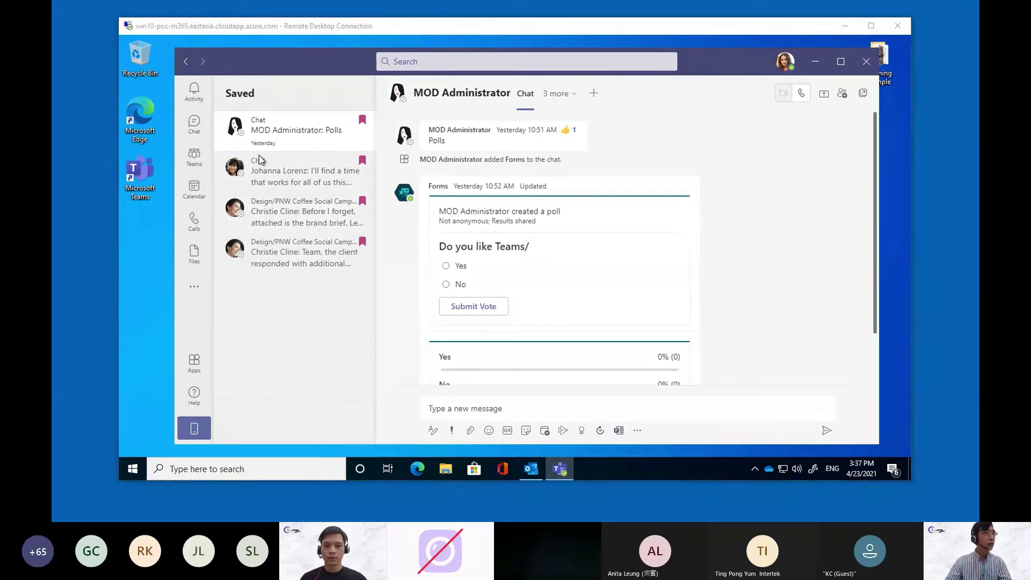
- Return to the chats, open Planning M365 and mark its latest message, the forwarded Contoso Pre-shop email, as unread
{"action": "left_click", "coordinate": [193, 128]}
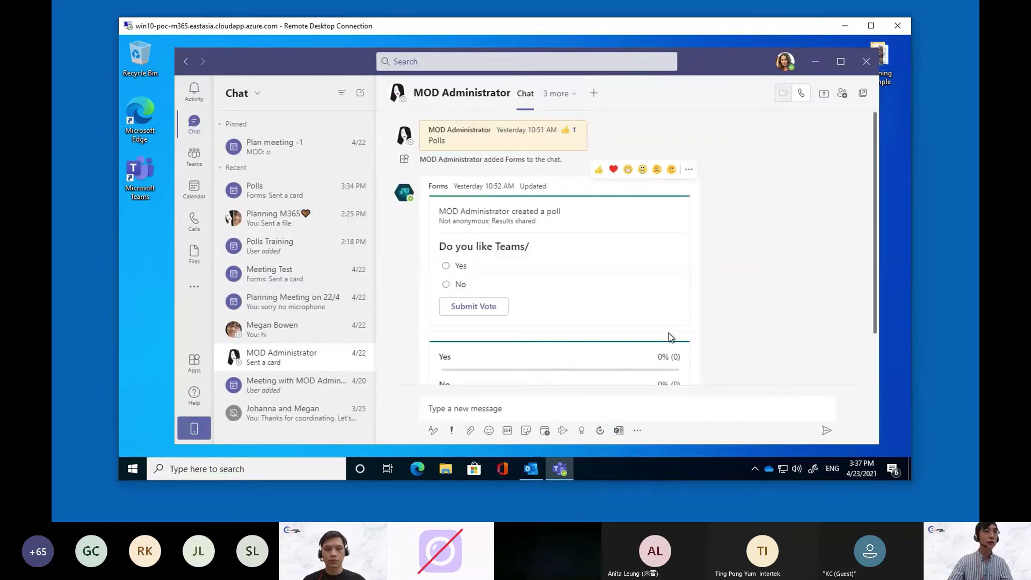
{"action": "left_click", "coordinate": [293, 222]}
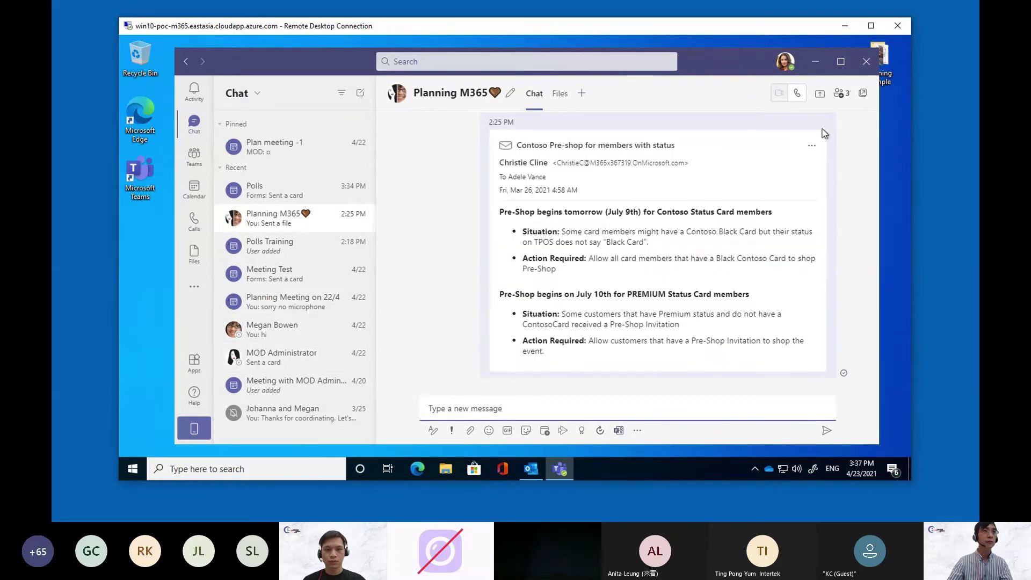
{"action": "left_click", "coordinate": [811, 145]}
{"action": "left_click", "coordinate": [826, 106]}
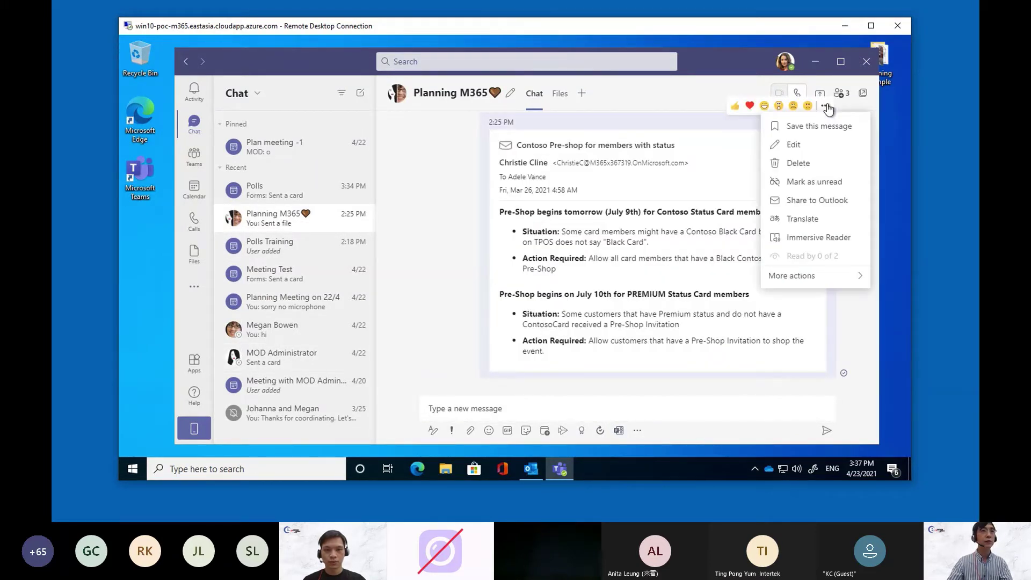
{"action": "left_click", "coordinate": [830, 181]}
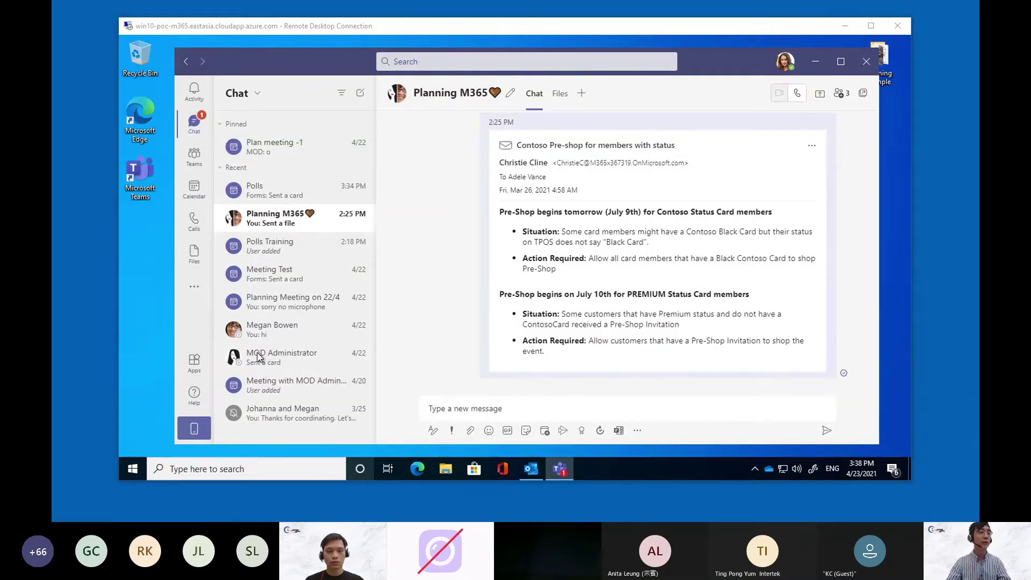
- Open the recent one-to-one chat whose last message is "hi" and pin it
{"action": "left_click", "coordinate": [288, 333]}
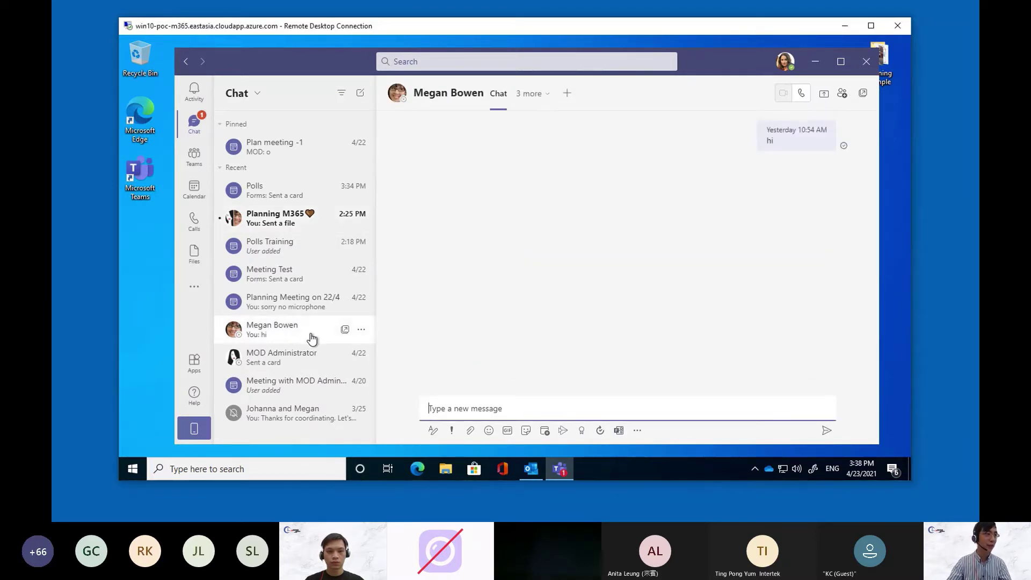
{"action": "left_click", "coordinate": [362, 331]}
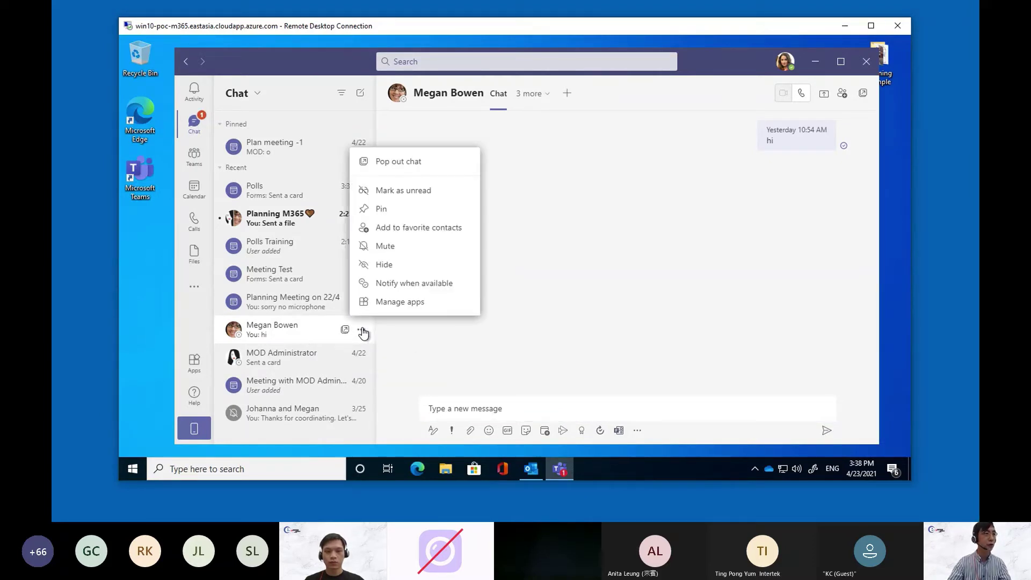
{"action": "left_click", "coordinate": [434, 212]}
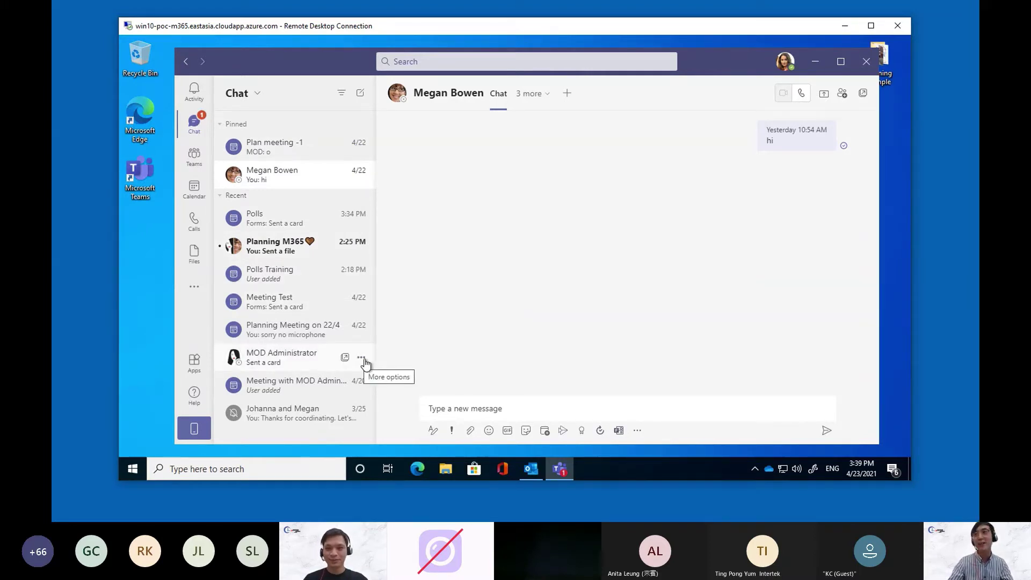
- Mute the MOD Administrator chat and hide it from the chat list
{"action": "left_click", "coordinate": [361, 357]}
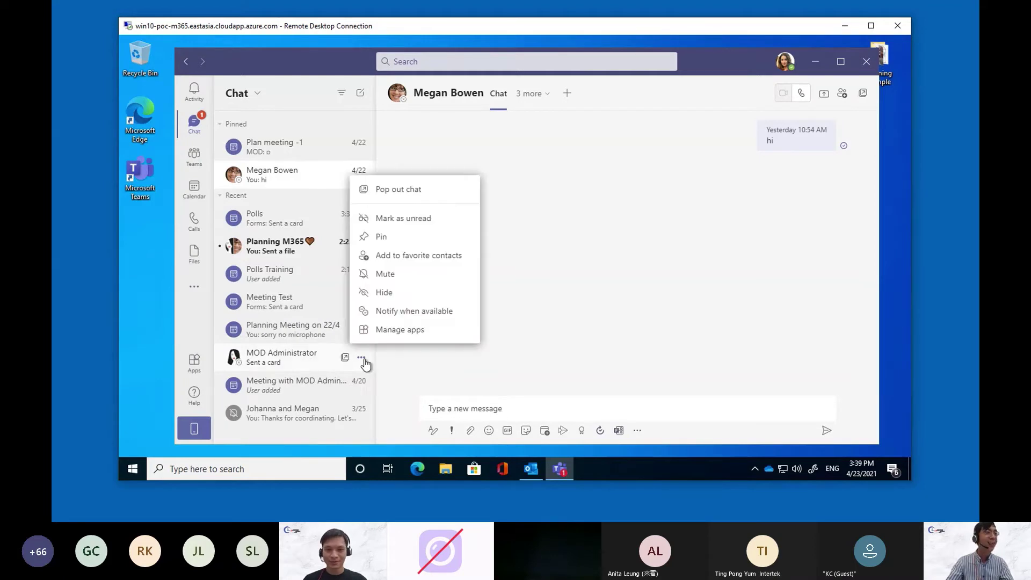
{"action": "left_click", "coordinate": [394, 277]}
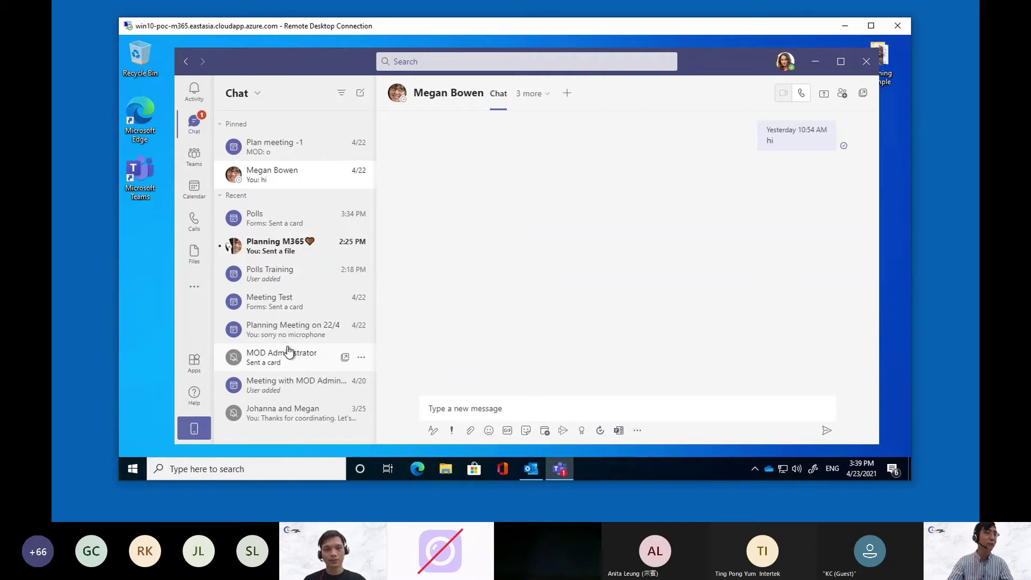
{"action": "left_click", "coordinate": [362, 358]}
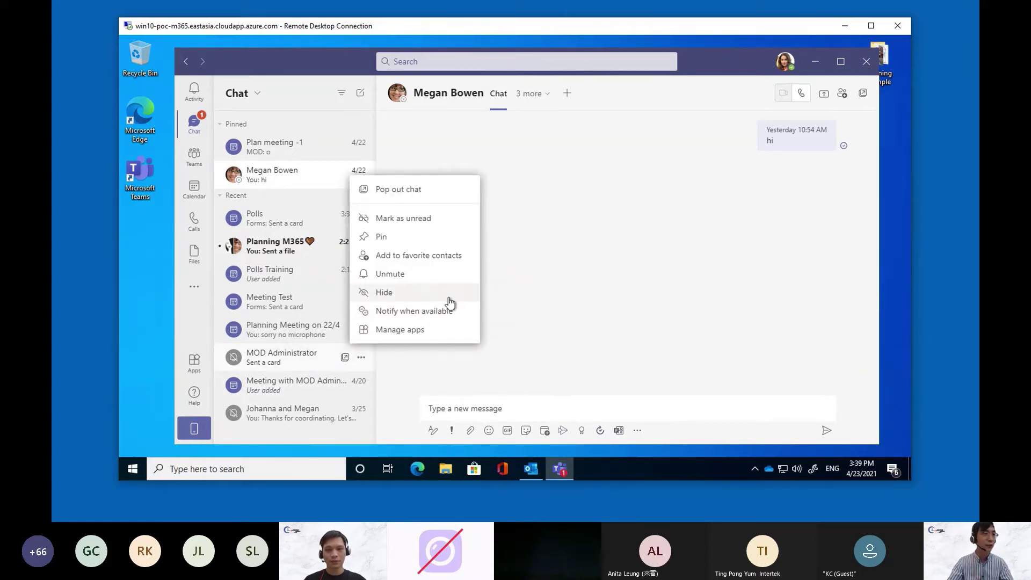
{"action": "left_click", "coordinate": [402, 297]}
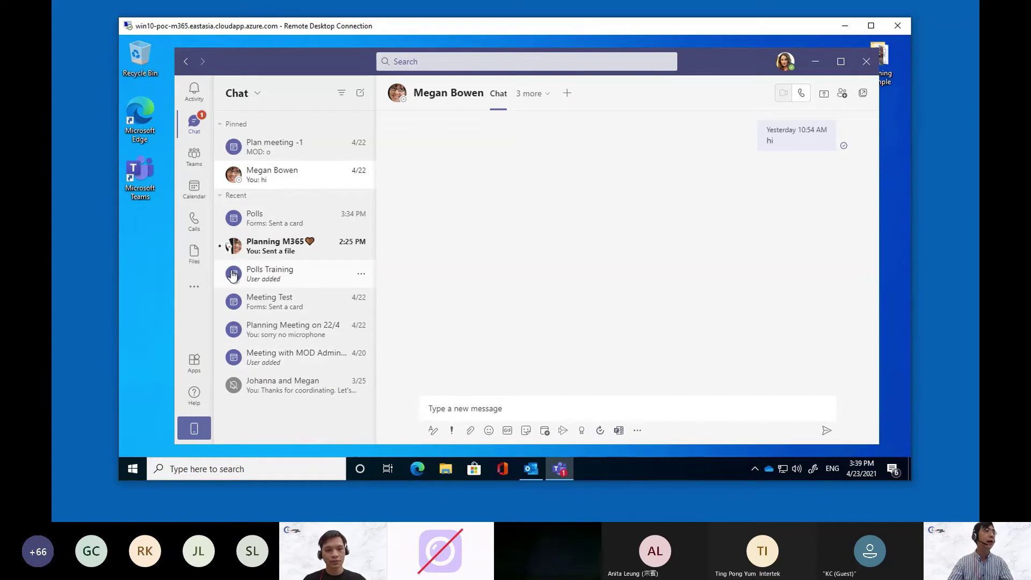
- Hide the Meeting Test, Polls Training and Planning Meeting on 22/4 chats from the recent list
{"action": "left_click", "coordinate": [361, 304]}
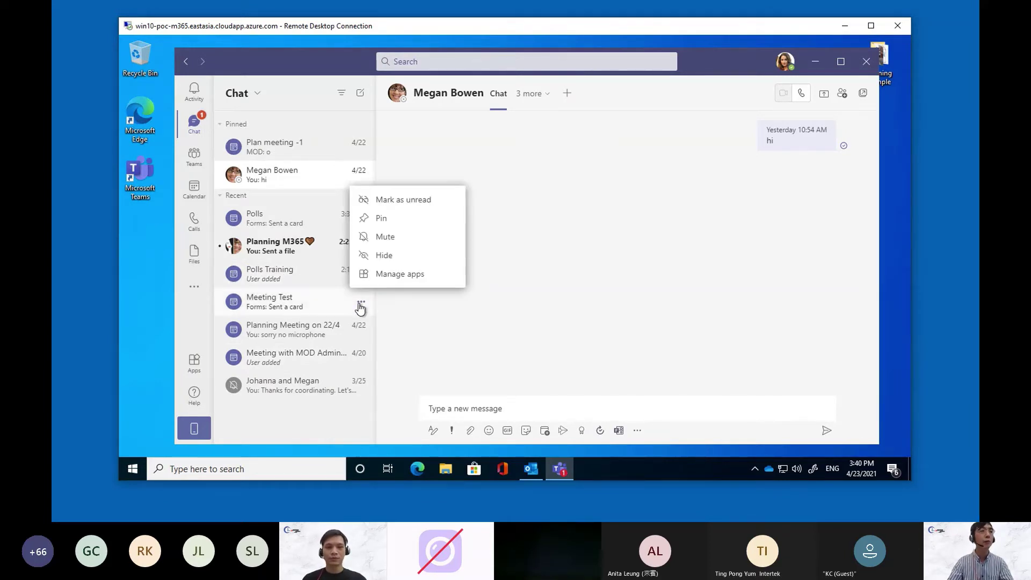
{"action": "left_click", "coordinate": [386, 257]}
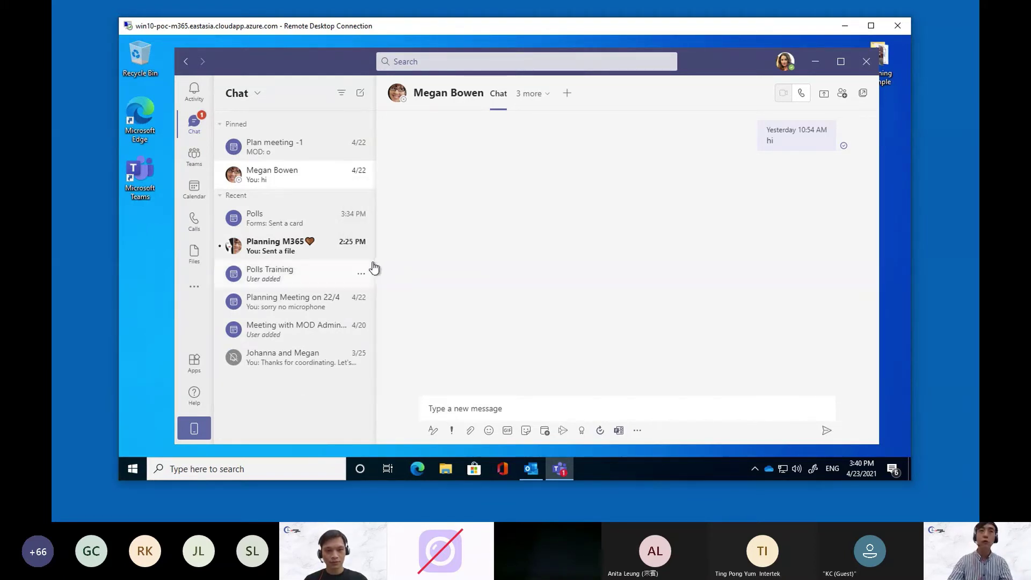
{"action": "mouse_move", "coordinate": [370, 280]}
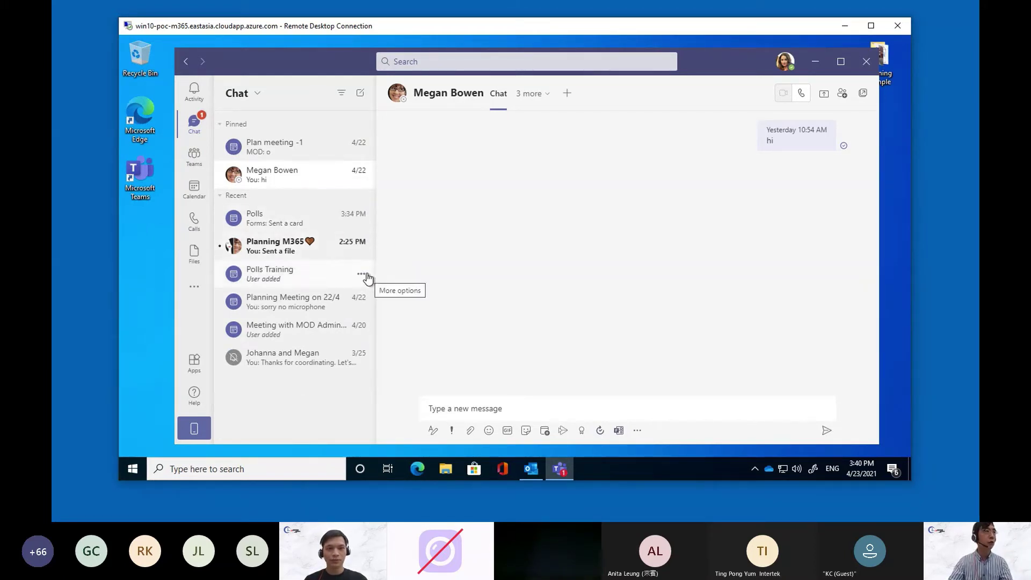
{"action": "left_click", "coordinate": [361, 275]}
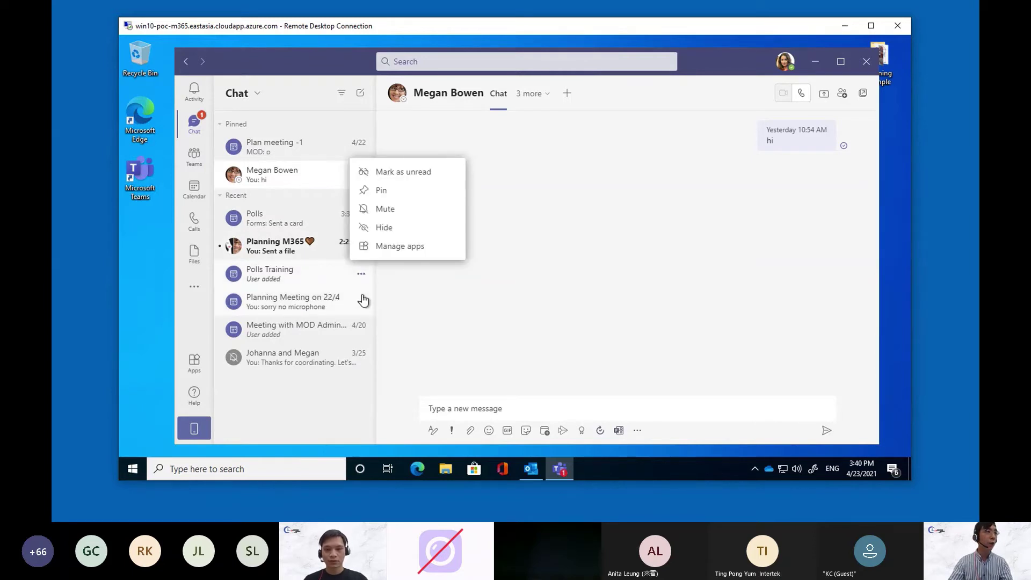
{"action": "left_click", "coordinate": [376, 226]}
{"action": "left_click", "coordinate": [361, 274]}
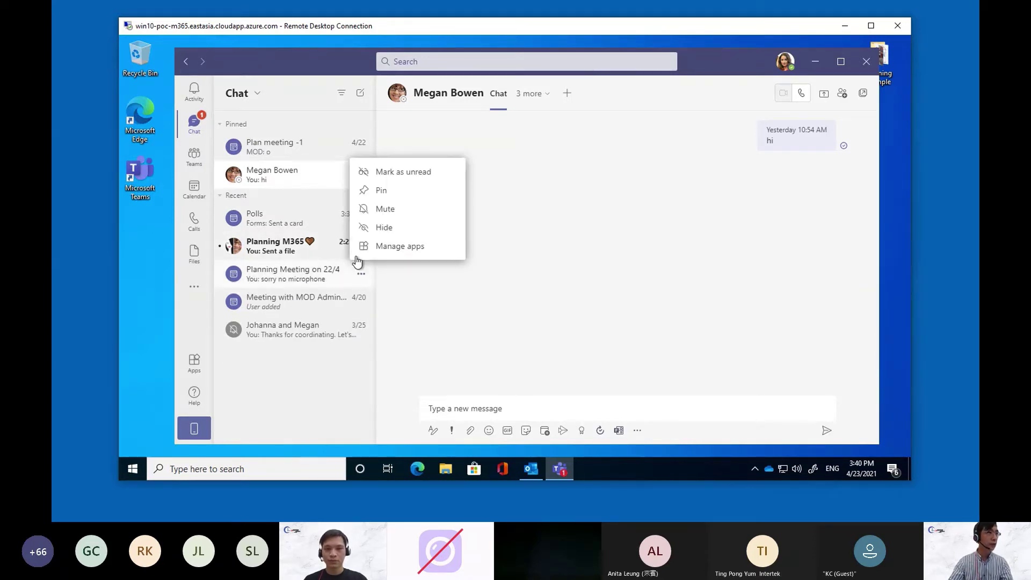
{"action": "left_click", "coordinate": [370, 227]}
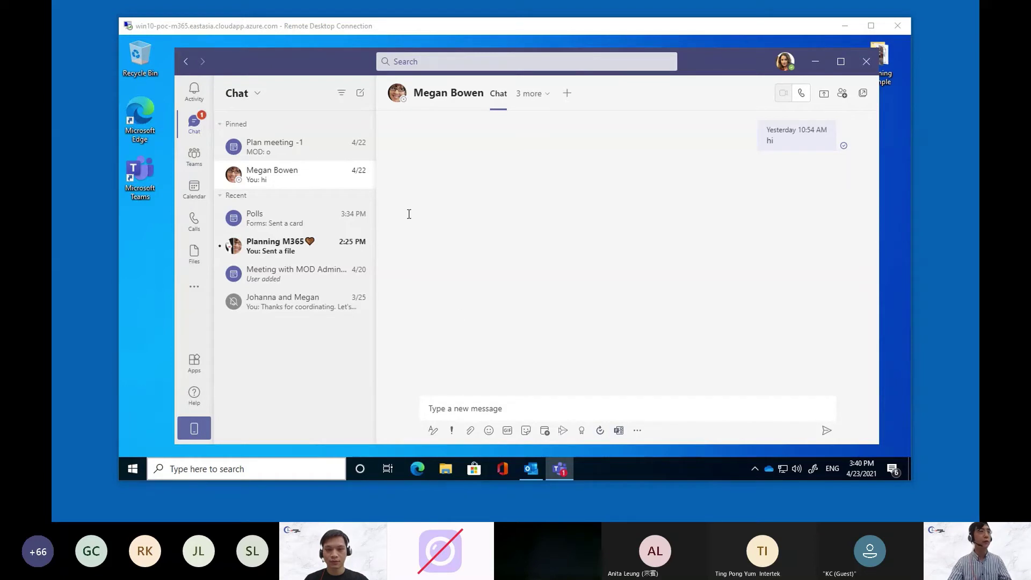
- Switch to Outlook and show its calendar
{"action": "left_click_drag", "start_coordinate": [296, 77], "coordinate": [269, 70]}
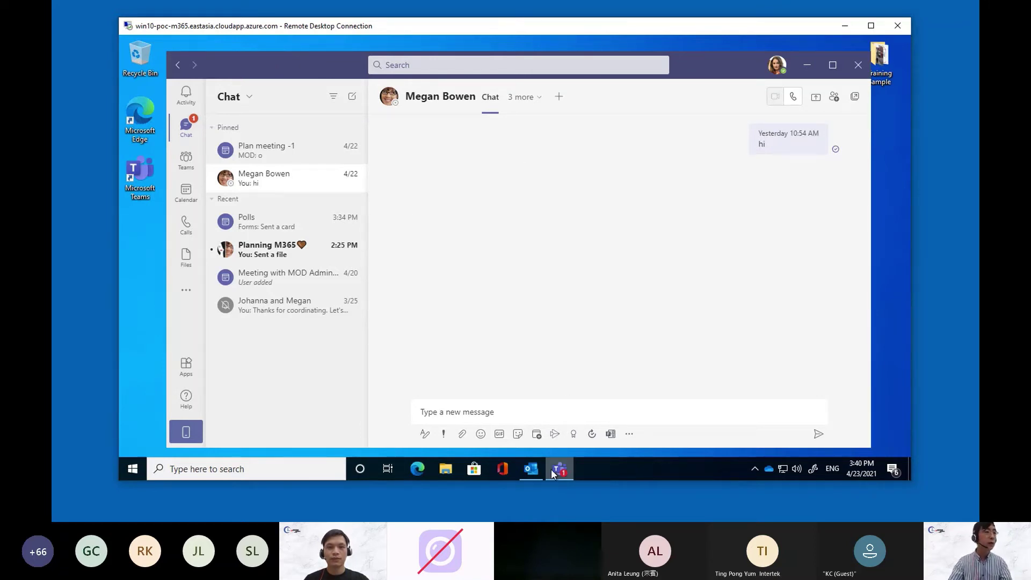
{"action": "left_click", "coordinate": [531, 469]}
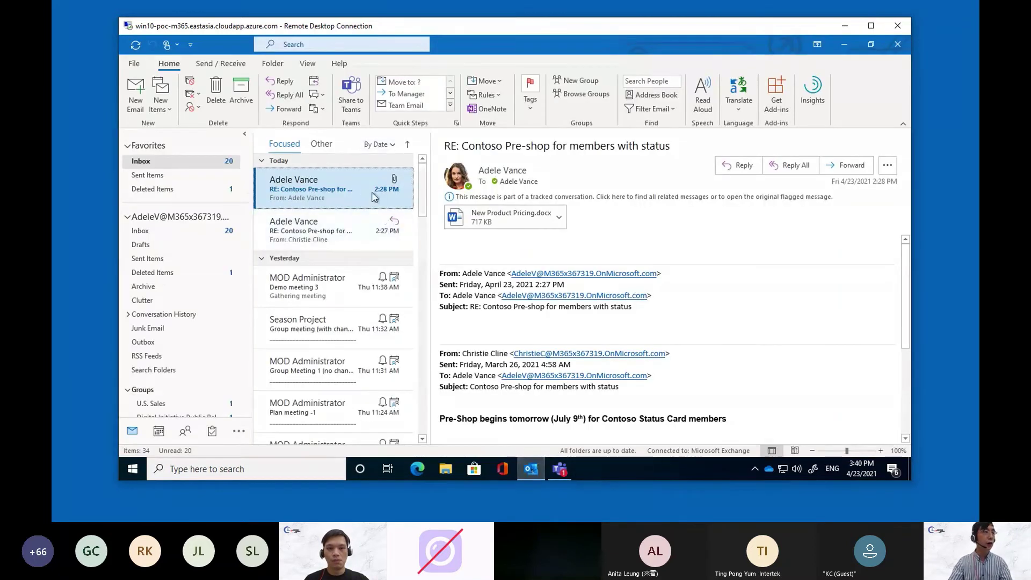
{"action": "left_click", "coordinate": [158, 435]}
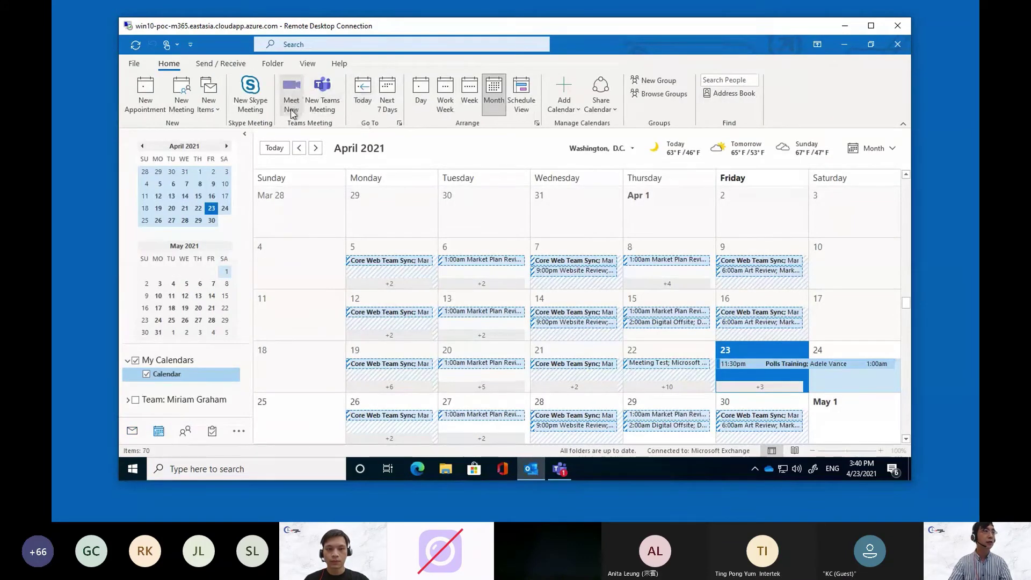
- Switch back to Teams and show its calendar with the meeting options
{"action": "left_click", "coordinate": [564, 472]}
{"action": "left_click_drag", "start_coordinate": [315, 76], "coordinate": [293, 69]}
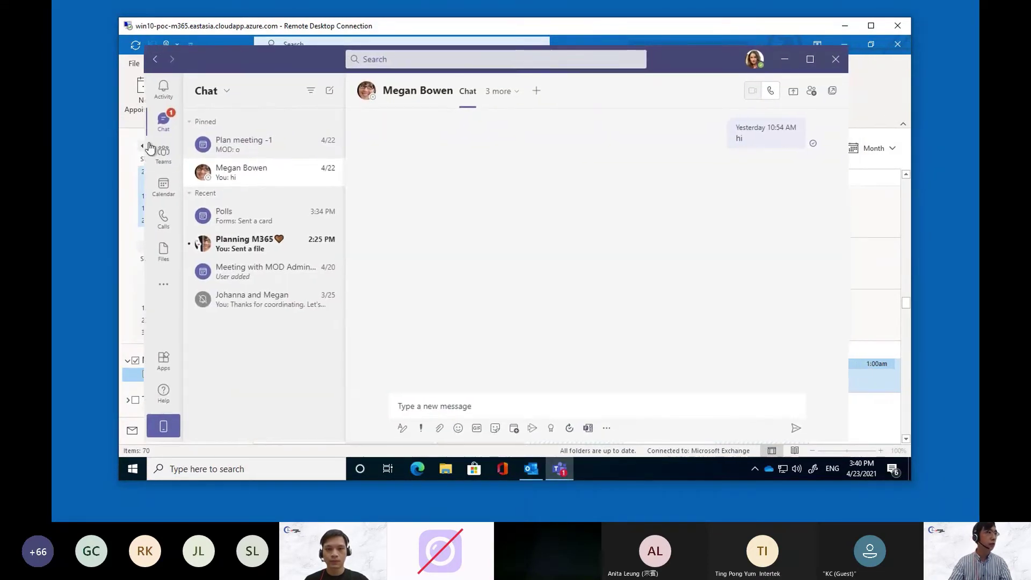
{"action": "left_click", "coordinate": [164, 188]}
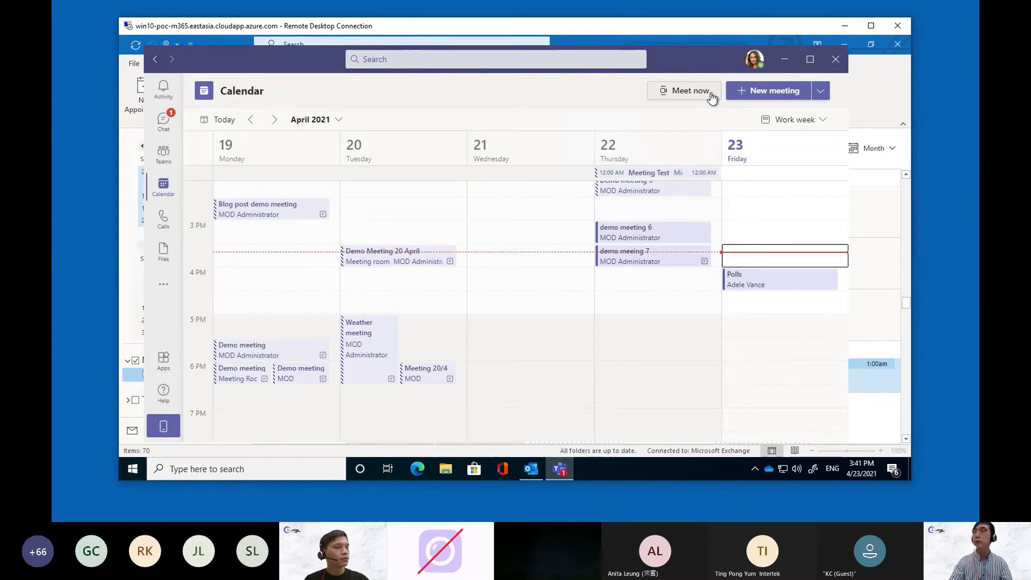
- Return to the Outlook calendar, start an instant Teams meeting from it and join with computer audio
{"action": "left_click", "coordinate": [788, 64]}
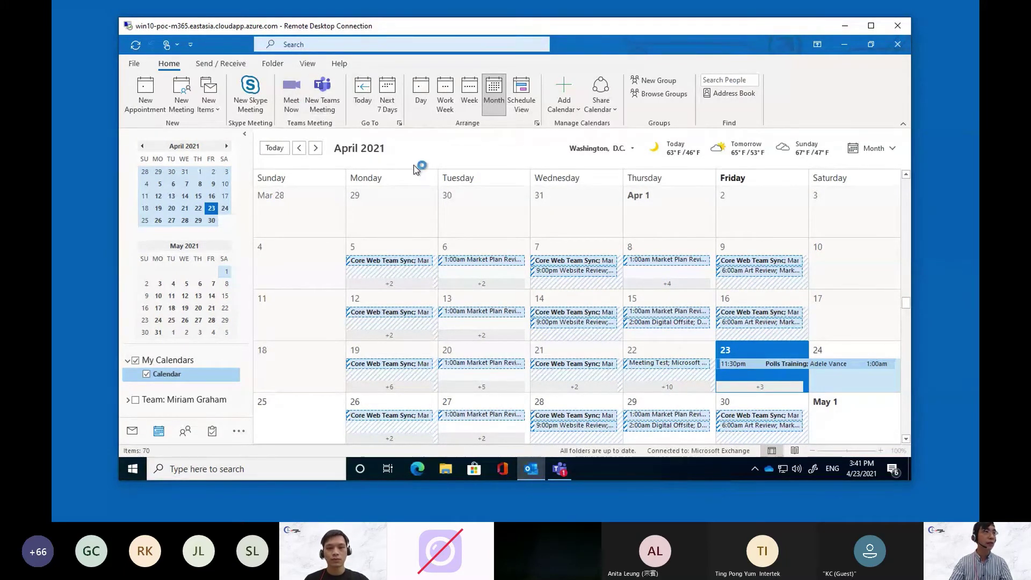
{"action": "left_click", "coordinate": [321, 100]}
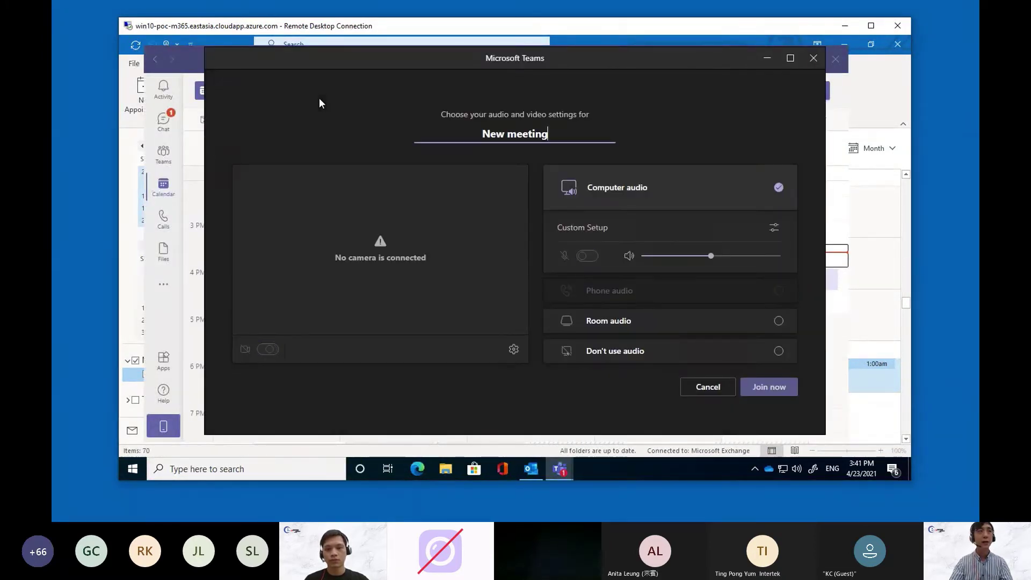
{"action": "left_click_drag", "start_coordinate": [348, 62], "coordinate": [364, 63]}
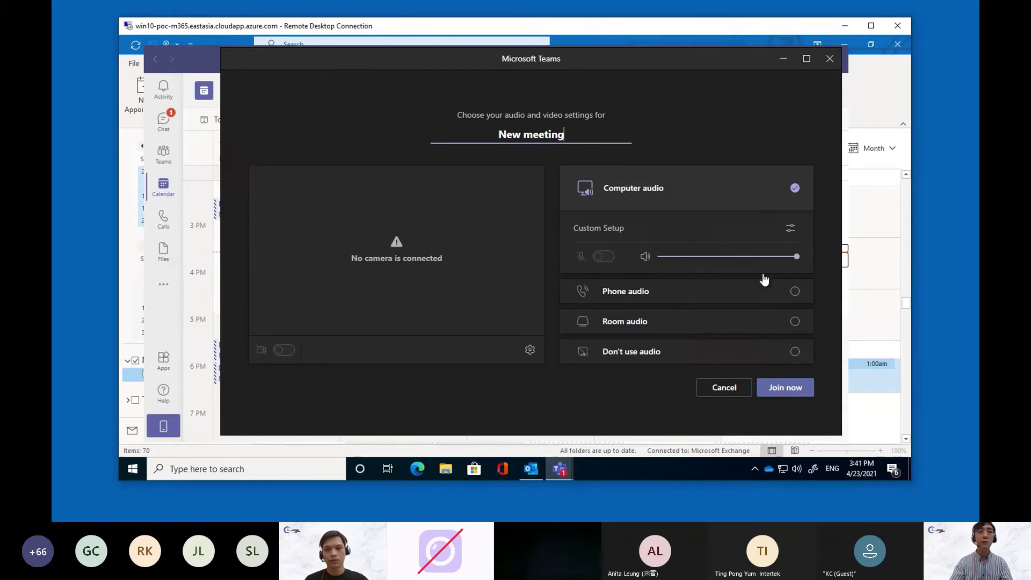
{"action": "left_click", "coordinate": [786, 388]}
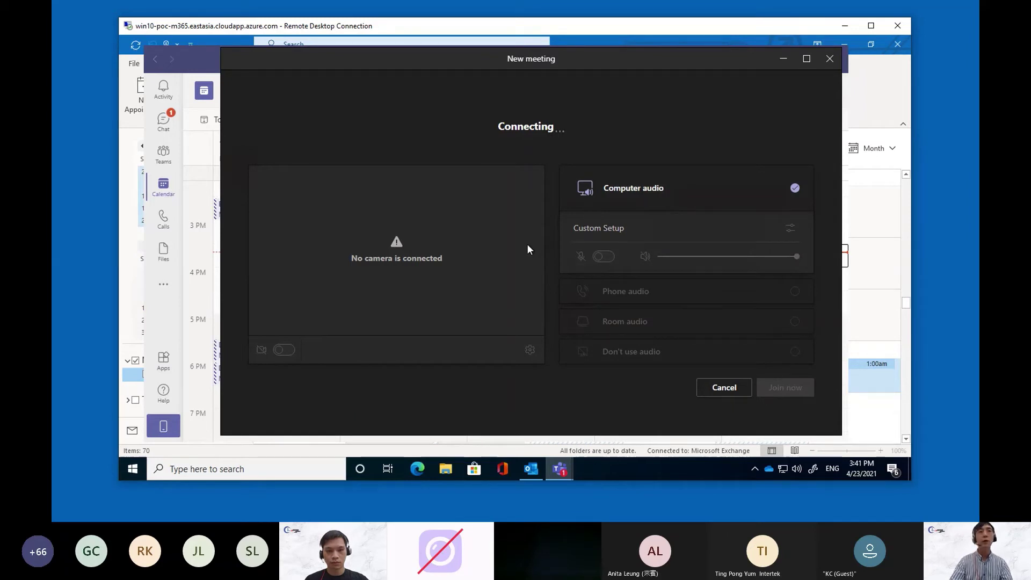
- Dismiss the invitation and microphone dialogs in the new meeting and end the meeting for everyone
{"action": "left_click_drag", "start_coordinate": [546, 52], "coordinate": [572, 51]}
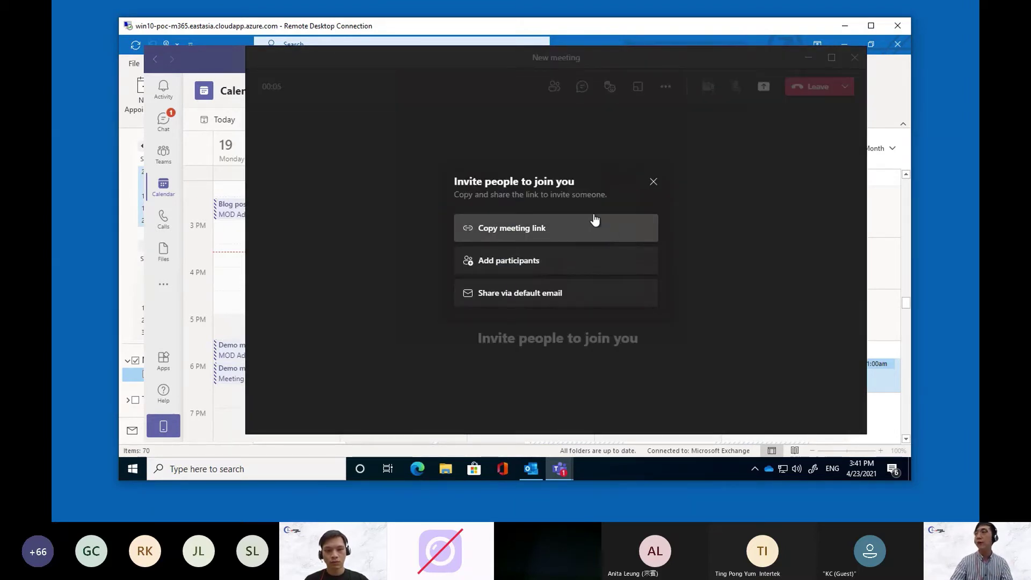
{"action": "left_click", "coordinate": [653, 183]}
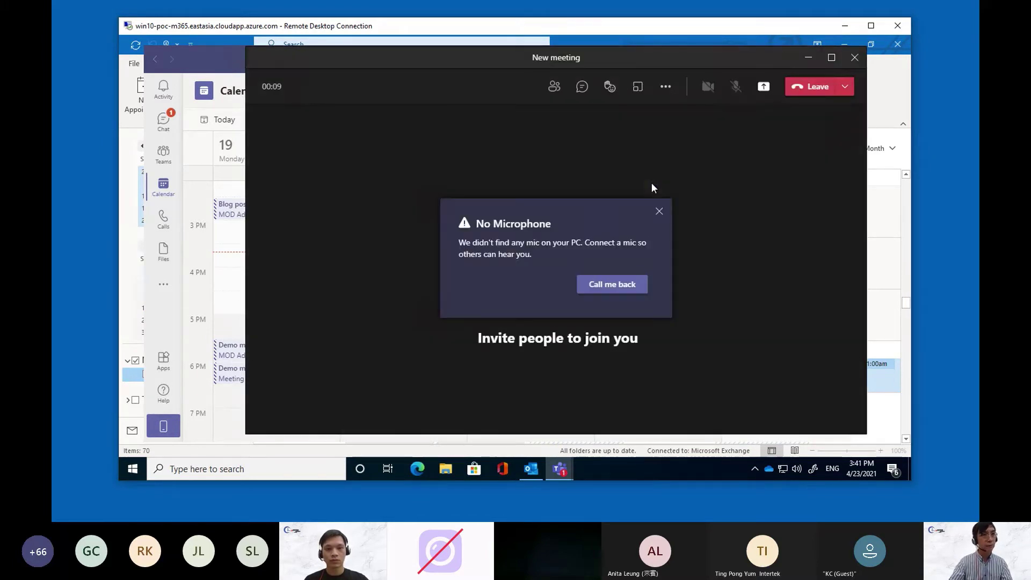
{"action": "left_click", "coordinate": [659, 211]}
{"action": "left_click", "coordinate": [845, 88]}
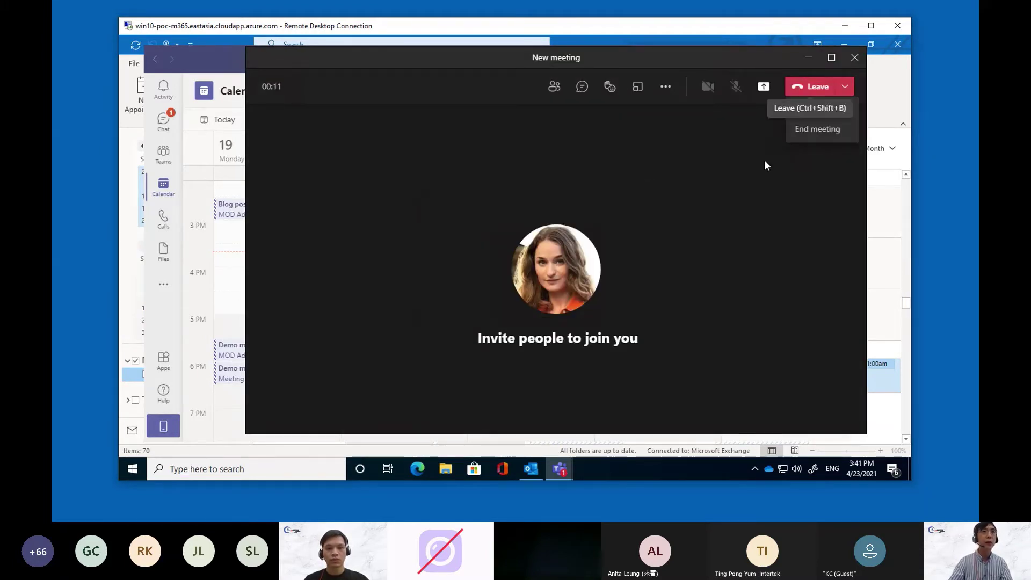
{"action": "left_click", "coordinate": [817, 130]}
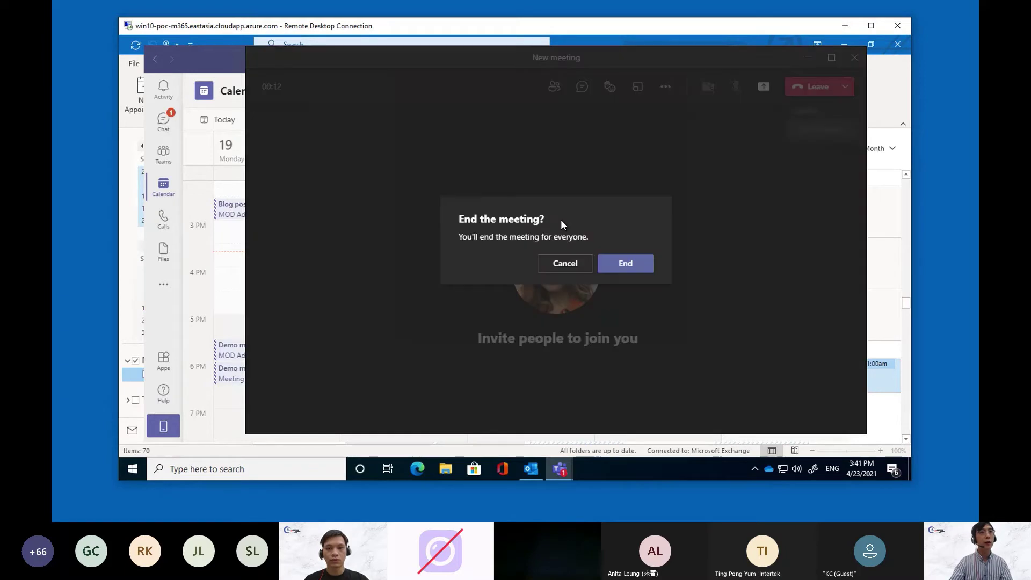
{"action": "left_click", "coordinate": [626, 267]}
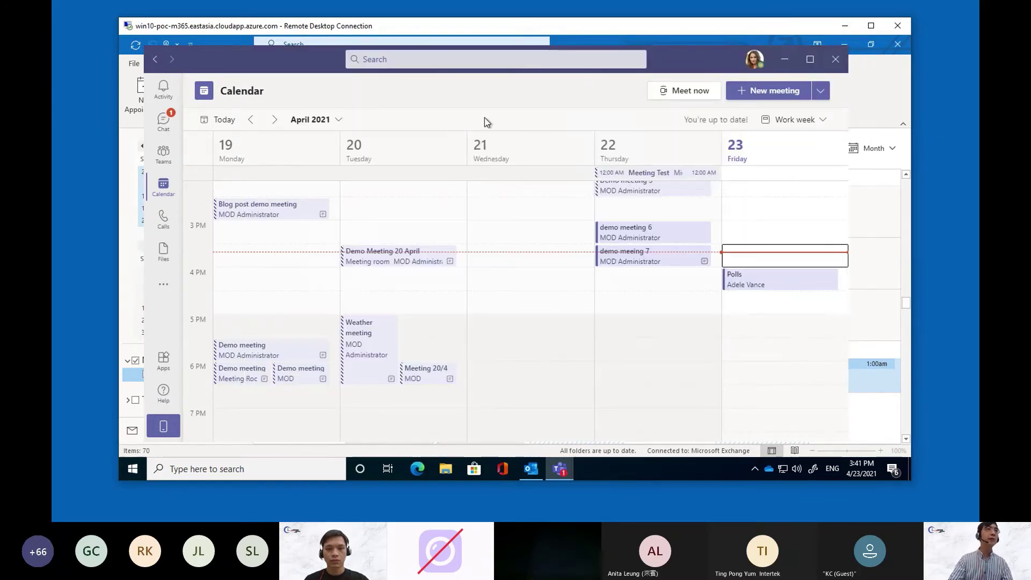
{"action": "left_click", "coordinate": [567, 39]}
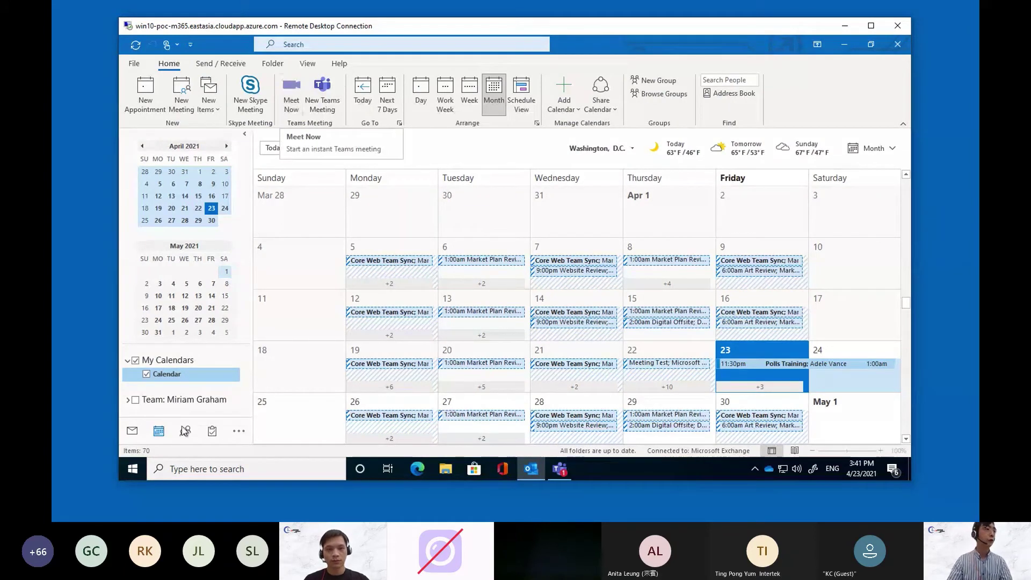
{"action": "left_click", "coordinate": [131, 431]}
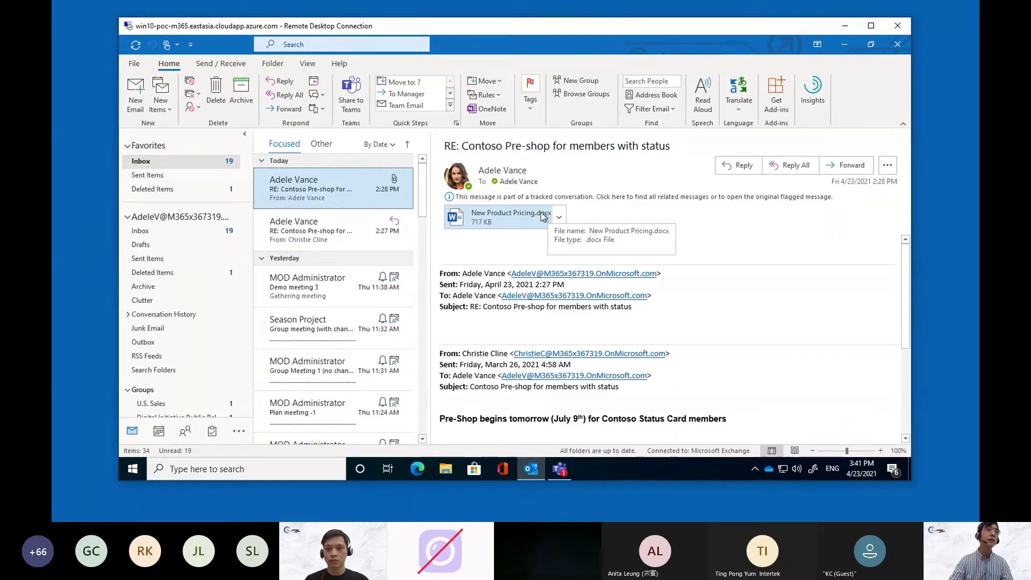
{"action": "left_click", "coordinate": [352, 112]}
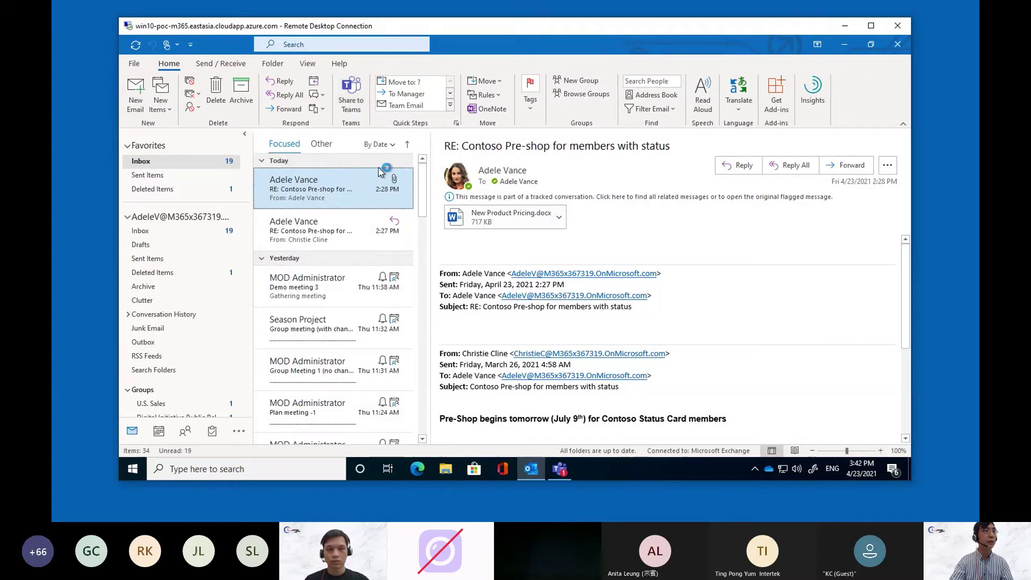
{"action": "left_click_drag", "start_coordinate": [329, 56], "coordinate": [515, 84]}
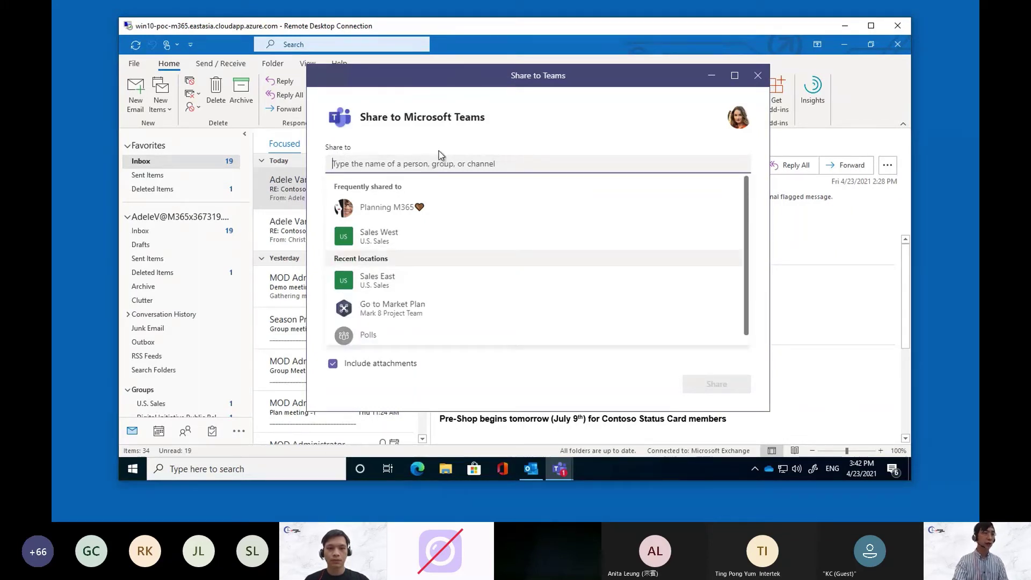
- Find "m365", choose the Planning M365 chat as the share destination and review the email preview down to its attachment
{"action": "type", "text": "m365"}
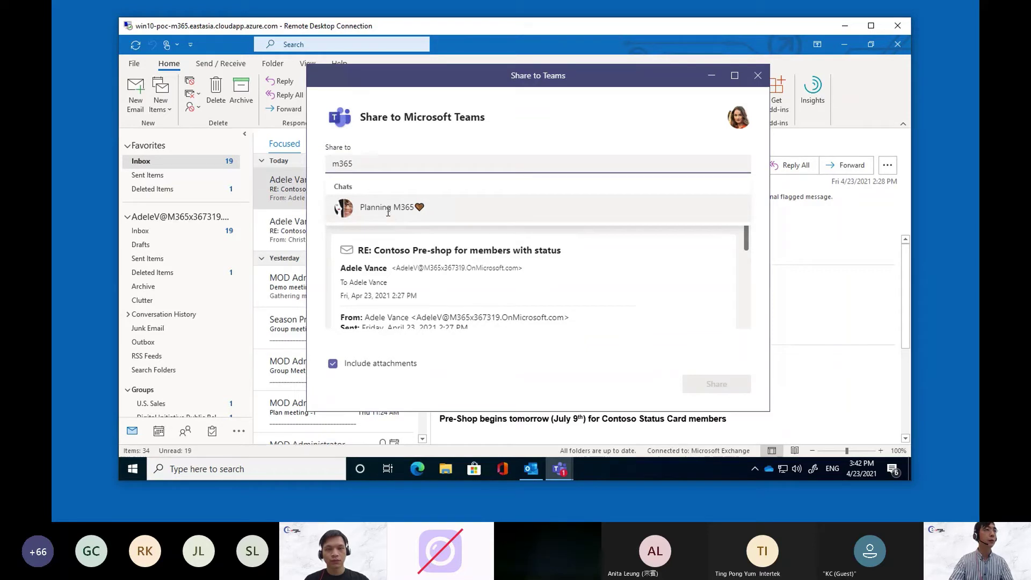
{"action": "left_click", "coordinate": [388, 212]}
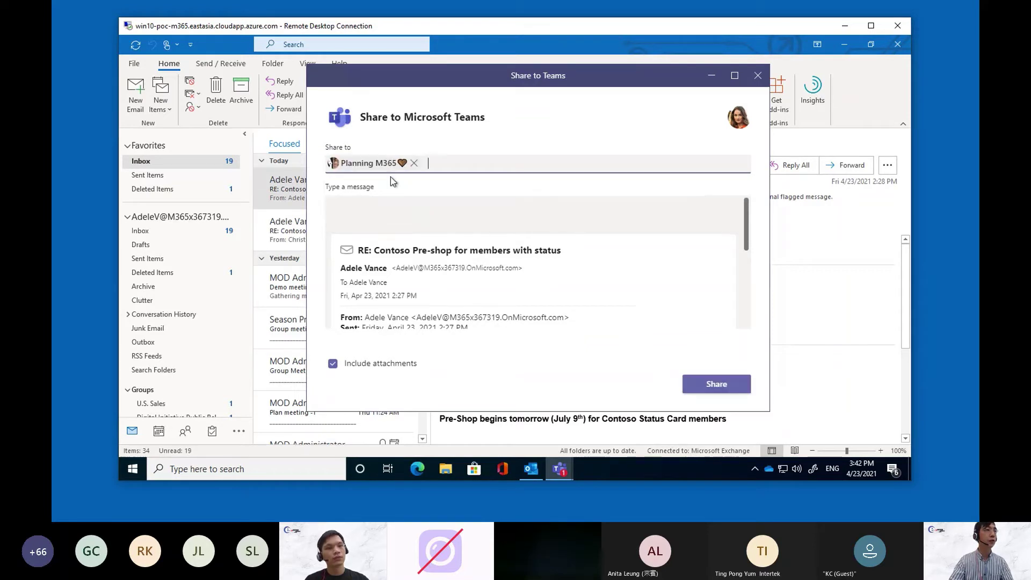
{"action": "left_click", "coordinate": [443, 165]}
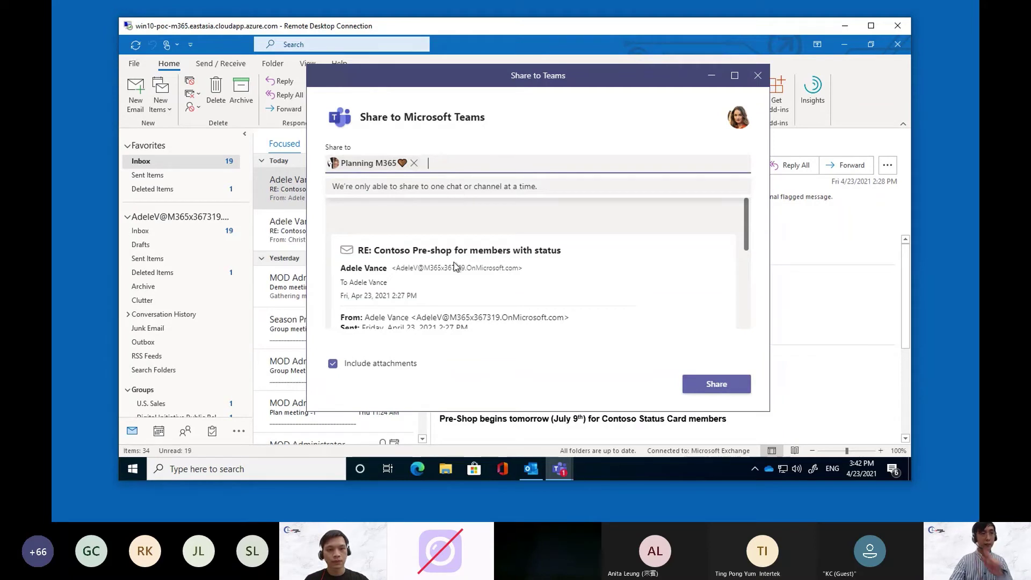
{"action": "left_click", "coordinate": [459, 385]}
{"action": "scroll", "coordinate": [397, 320], "scroll_direction": "down", "scroll_amount": 10}
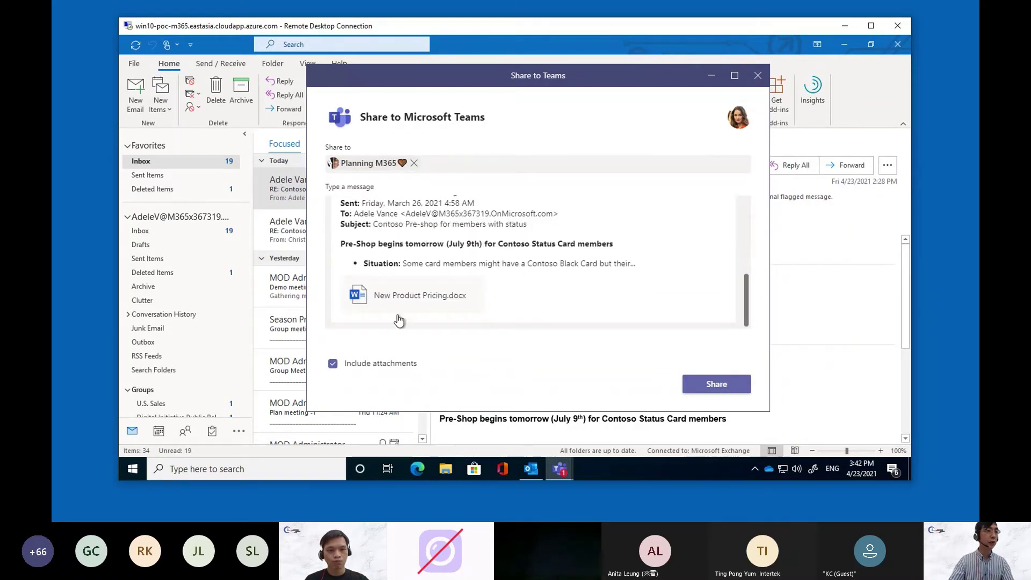
- Toggle Include attachments off and on again, share the email to the chat, and close the confirmation and chat windows
{"action": "left_click", "coordinate": [333, 363]}
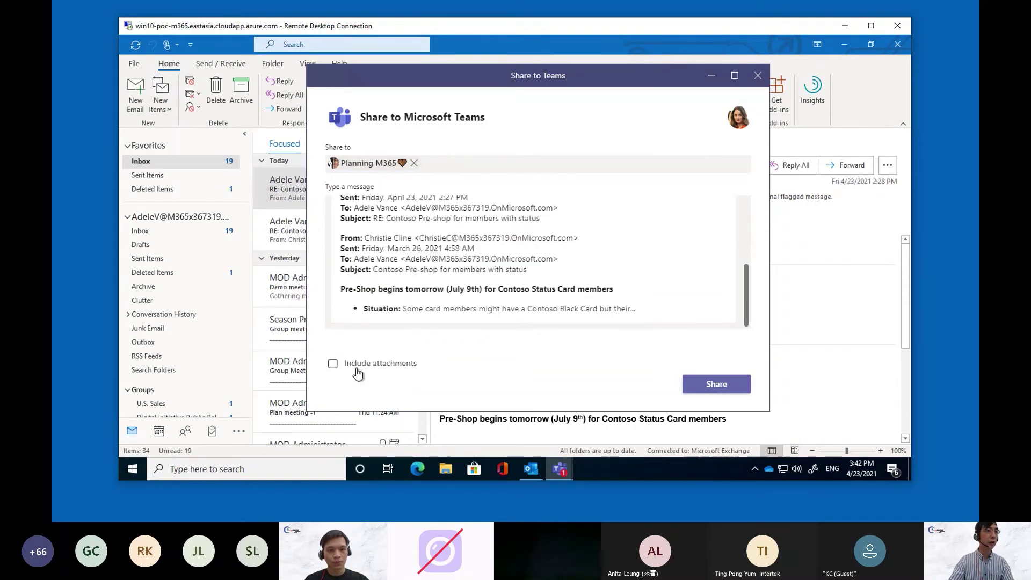
{"action": "left_click", "coordinate": [407, 365]}
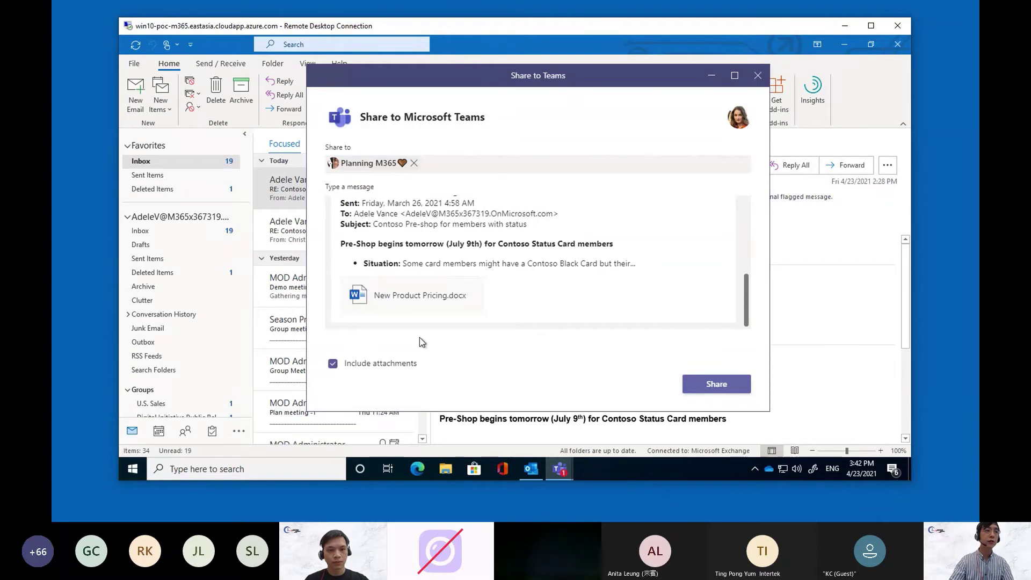
{"action": "left_click", "coordinate": [720, 386]}
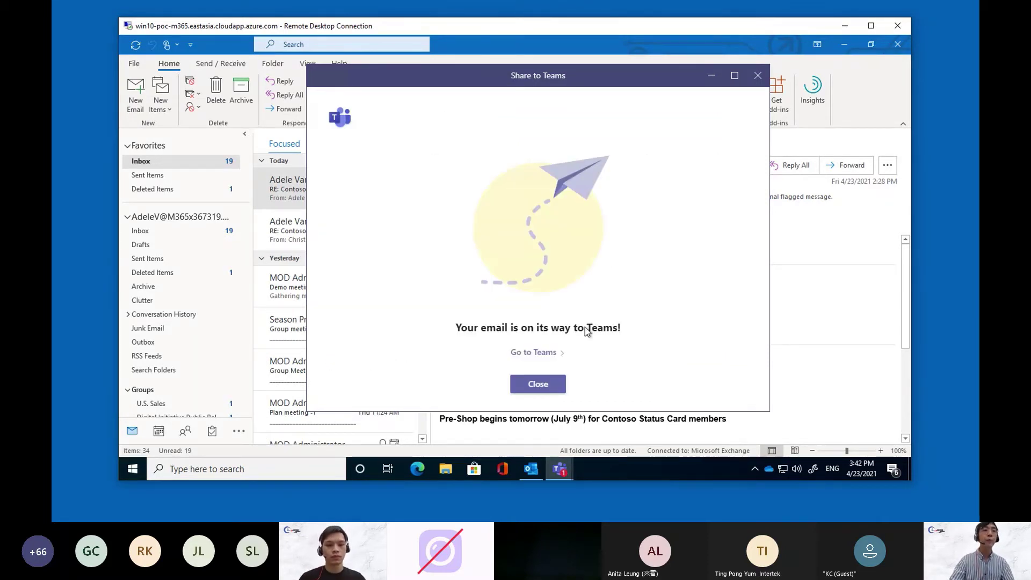
{"action": "left_click", "coordinate": [537, 384]}
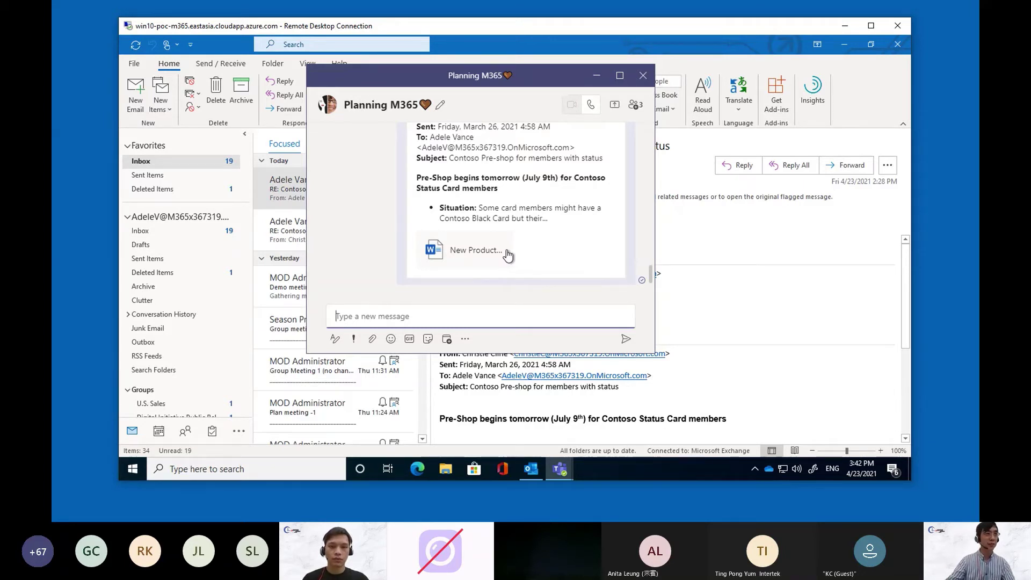
{"action": "left_click", "coordinate": [645, 75]}
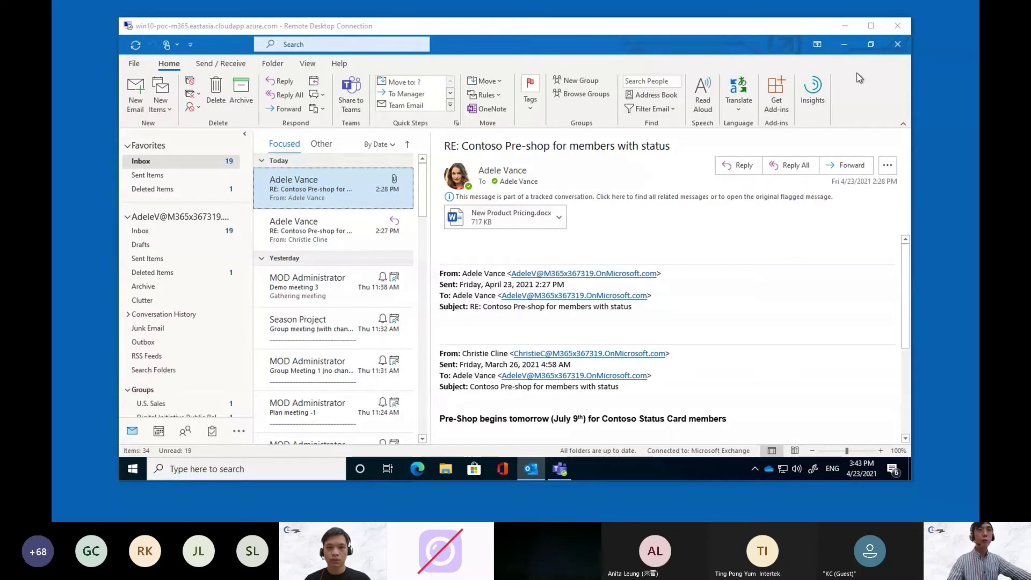
- Close Outlook and open the "Slide13 (PPT) Slide Zoom Summary" presentation from the Training Sample folder
{"action": "left_click", "coordinate": [899, 44]}
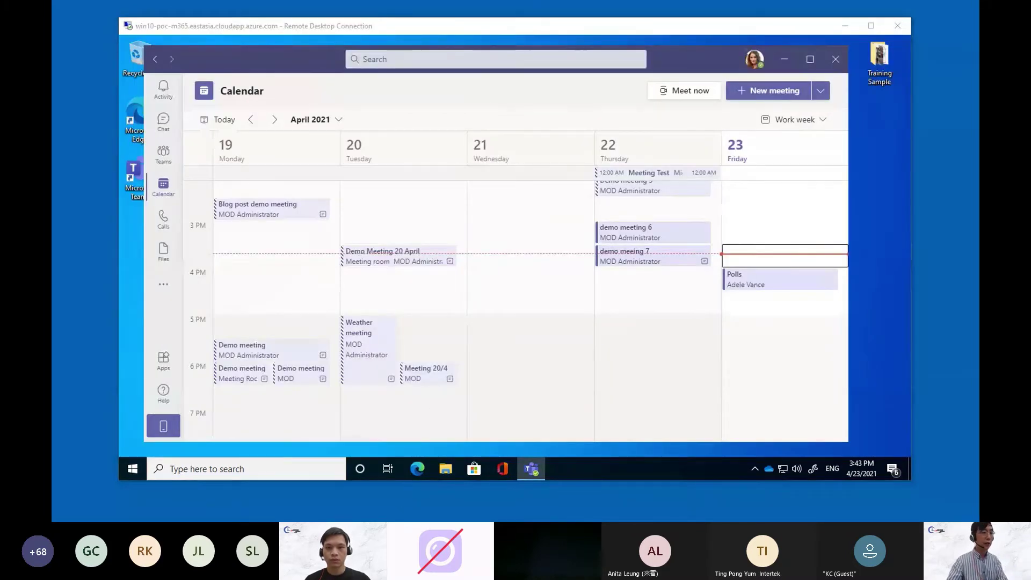
{"action": "left_click", "coordinate": [128, 467]}
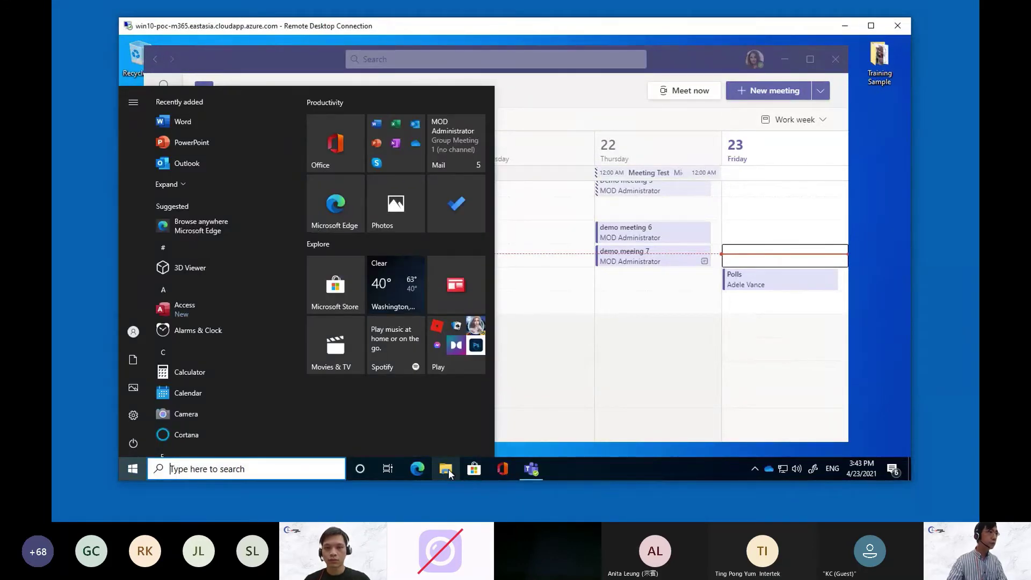
{"action": "left_click", "coordinate": [448, 469]}
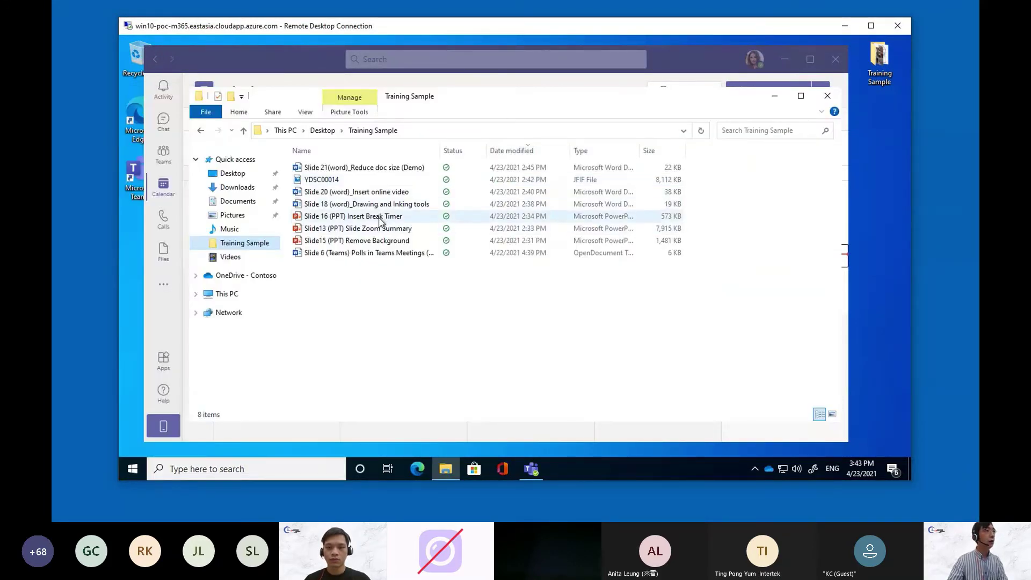
{"action": "double_click", "coordinate": [403, 230]}
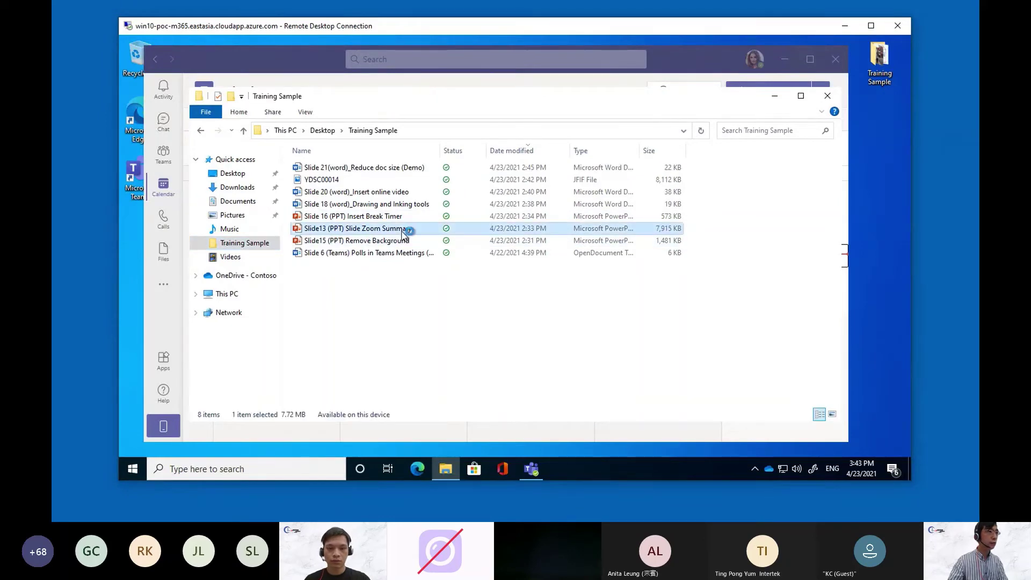
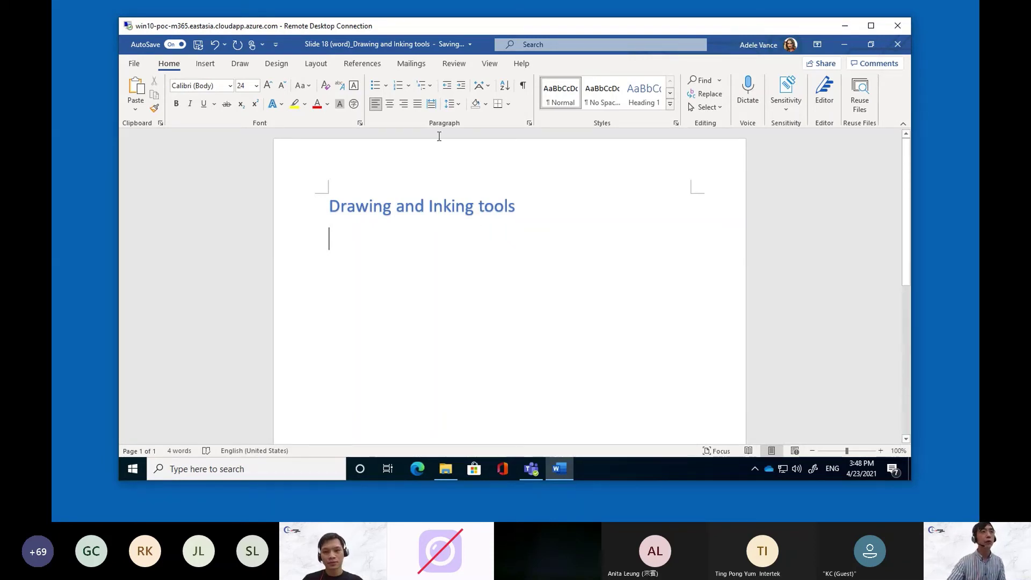
- Draw a black pen scribble below the "Drawing and Inking tools" heading and add yellow highlighter strokes over and around it
{"action": "left_click", "coordinate": [241, 65]}
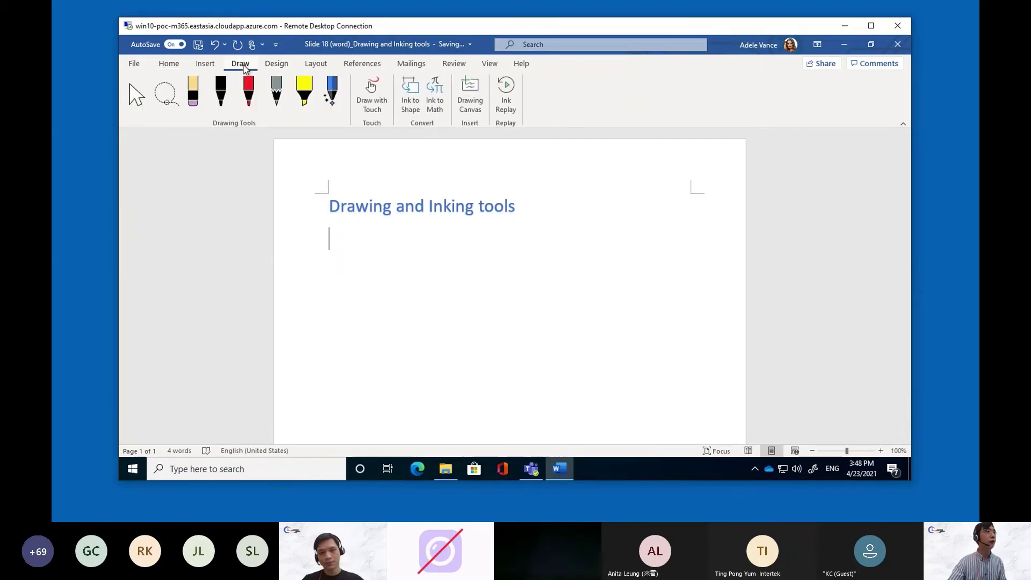
{"action": "left_click", "coordinate": [215, 91]}
{"action": "mouse_move", "coordinate": [418, 283]}
{"action": "left_mouse_down"}
{"action": "mouse_move", "coordinate": [482, 302]}
{"action": "mouse_move", "coordinate": [300, 309]}
{"action": "mouse_move", "coordinate": [449, 317]}
{"action": "left_mouse_up"}
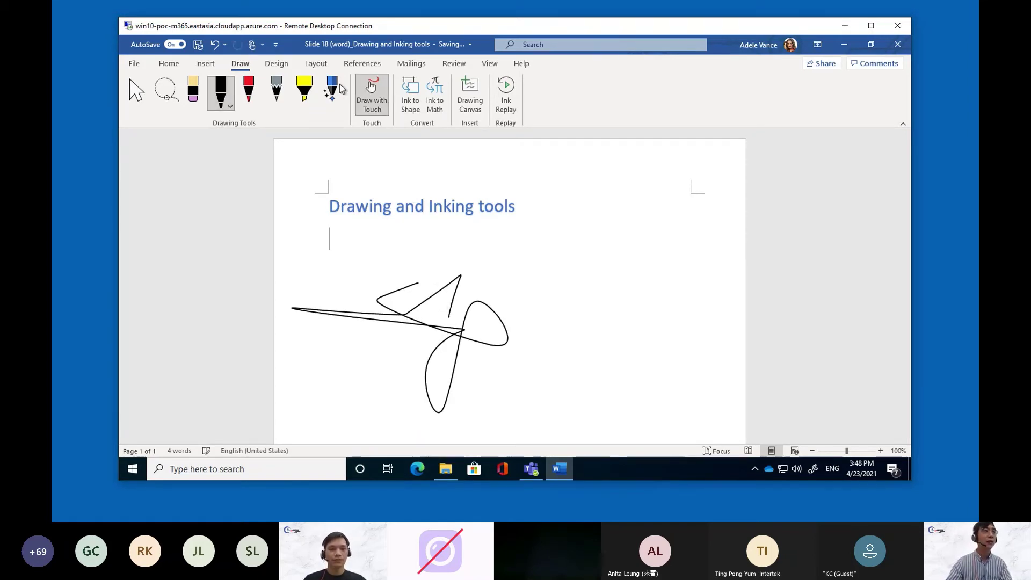
{"action": "left_click", "coordinate": [304, 91]}
{"action": "mouse_move", "coordinate": [412, 269]}
{"action": "left_mouse_down"}
{"action": "mouse_move", "coordinate": [481, 352]}
{"action": "mouse_move", "coordinate": [456, 299]}
{"action": "mouse_move", "coordinate": [478, 344]}
{"action": "mouse_move", "coordinate": [489, 302]}
{"action": "left_mouse_up"}
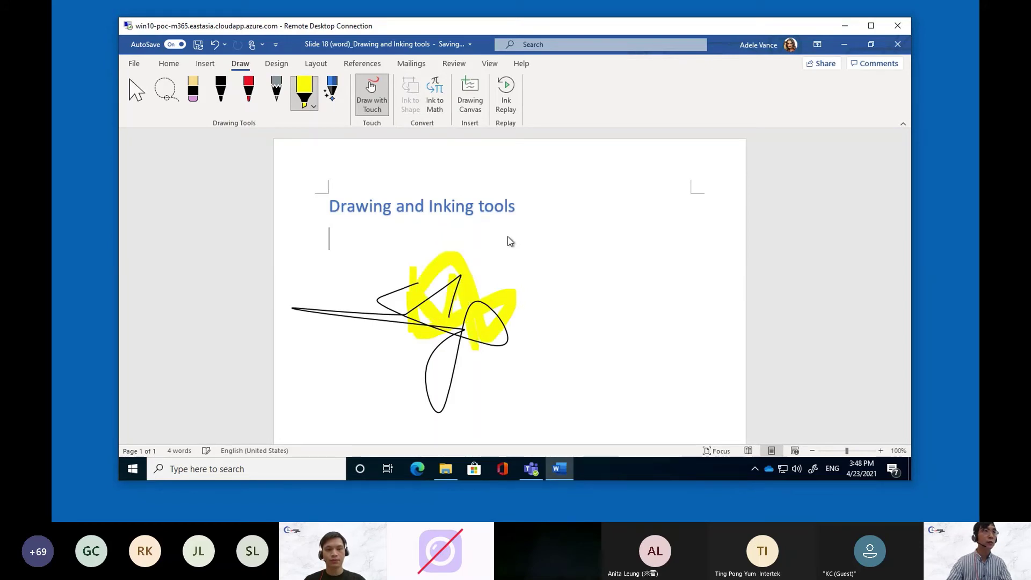
{"action": "mouse_move", "coordinate": [571, 229]}
{"action": "left_mouse_down"}
{"action": "mouse_move", "coordinate": [704, 214]}
{"action": "mouse_move", "coordinate": [435, 224]}
{"action": "mouse_move", "coordinate": [334, 300]}
{"action": "mouse_move", "coordinate": [537, 311]}
{"action": "mouse_move", "coordinate": [623, 338]}
{"action": "left_mouse_up"}
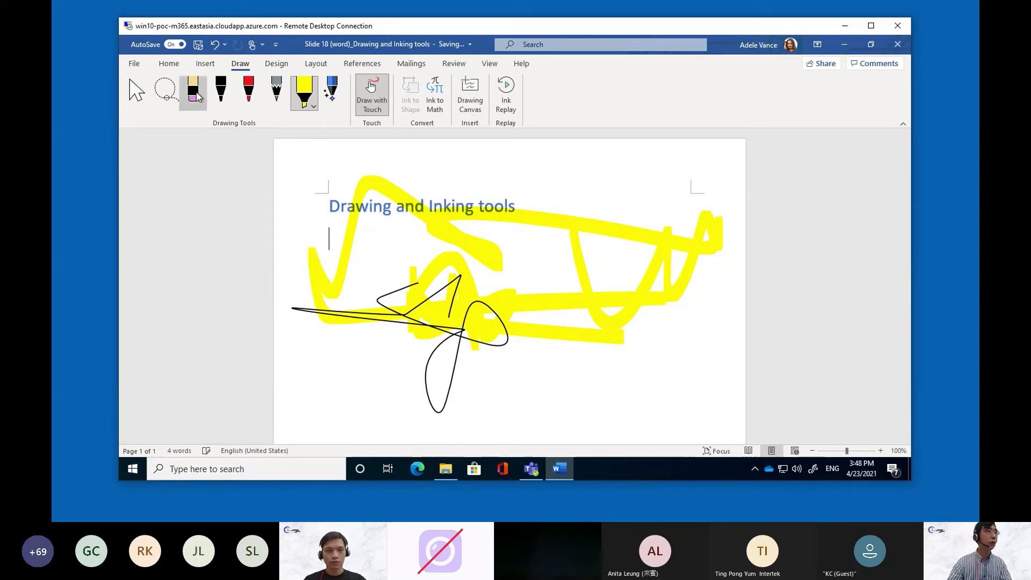
- Erase all the pen and highlighter ink with the Eraser and show the available eraser types
{"action": "left_click", "coordinate": [193, 103]}
{"action": "mouse_move", "coordinate": [357, 223]}
{"action": "left_mouse_down"}
{"action": "mouse_move", "coordinate": [450, 322]}
{"action": "mouse_move", "coordinate": [442, 295]}
{"action": "mouse_move", "coordinate": [477, 316]}
{"action": "left_mouse_up"}
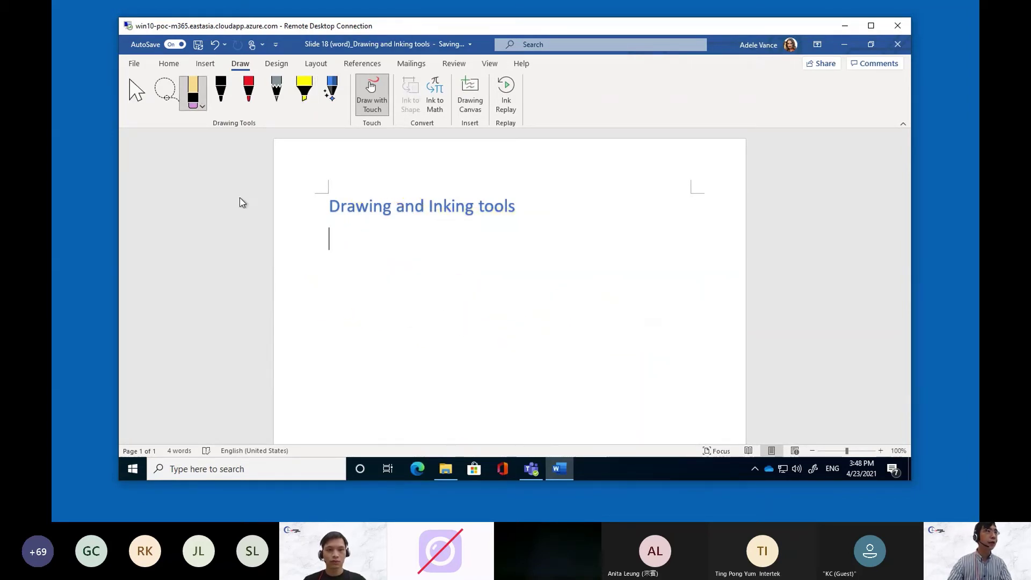
{"action": "left_click", "coordinate": [202, 106]}
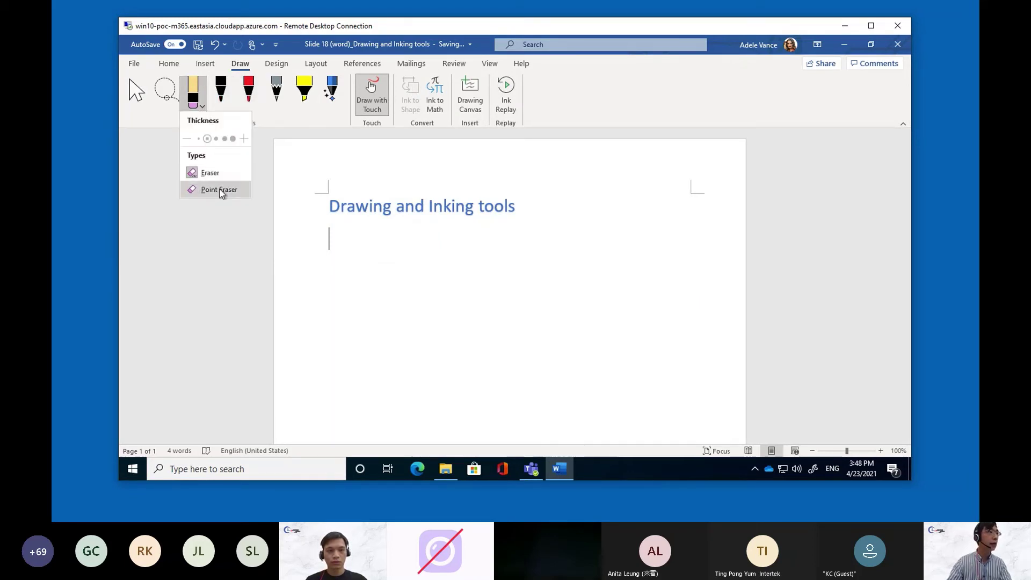
- Draw a short black pen stroke below the heading and rub out parts of it with the Point Eraser
{"action": "left_click", "coordinate": [221, 90]}
{"action": "left_click_drag", "start_coordinate": [513, 273], "coordinate": [381, 306]}
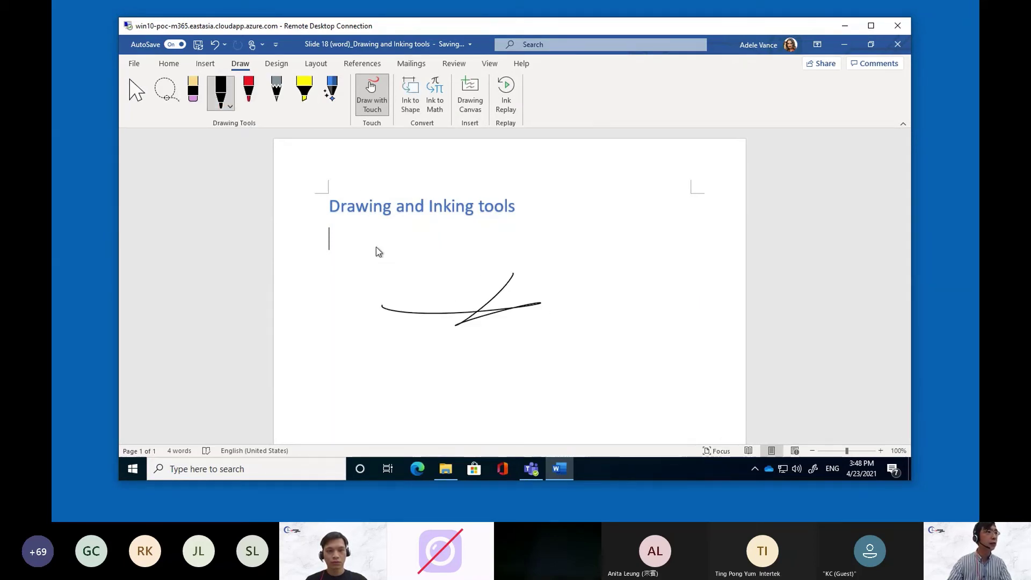
{"action": "left_click", "coordinate": [193, 90]}
{"action": "left_click", "coordinate": [202, 106]}
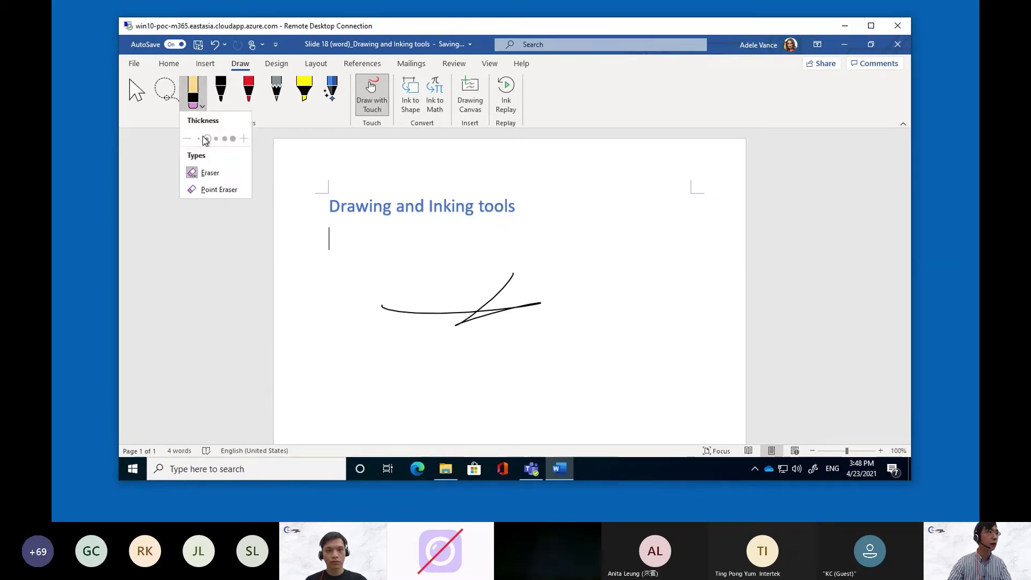
{"action": "left_click", "coordinate": [391, 260]}
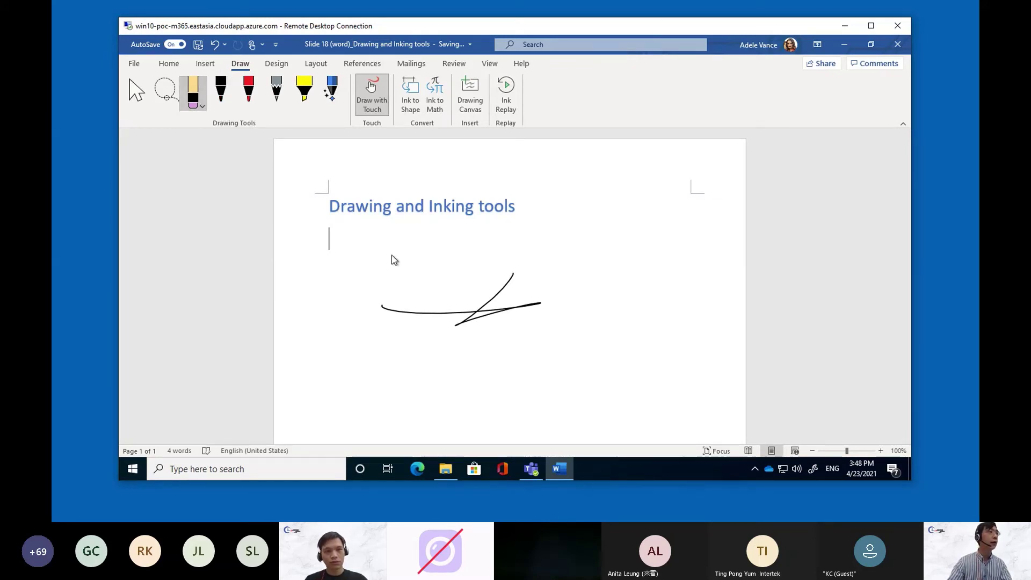
{"action": "mouse_move", "coordinate": [494, 296]}
{"action": "left_mouse_down"}
{"action": "mouse_move", "coordinate": [498, 317]}
{"action": "mouse_move", "coordinate": [502, 309]}
{"action": "left_mouse_up"}
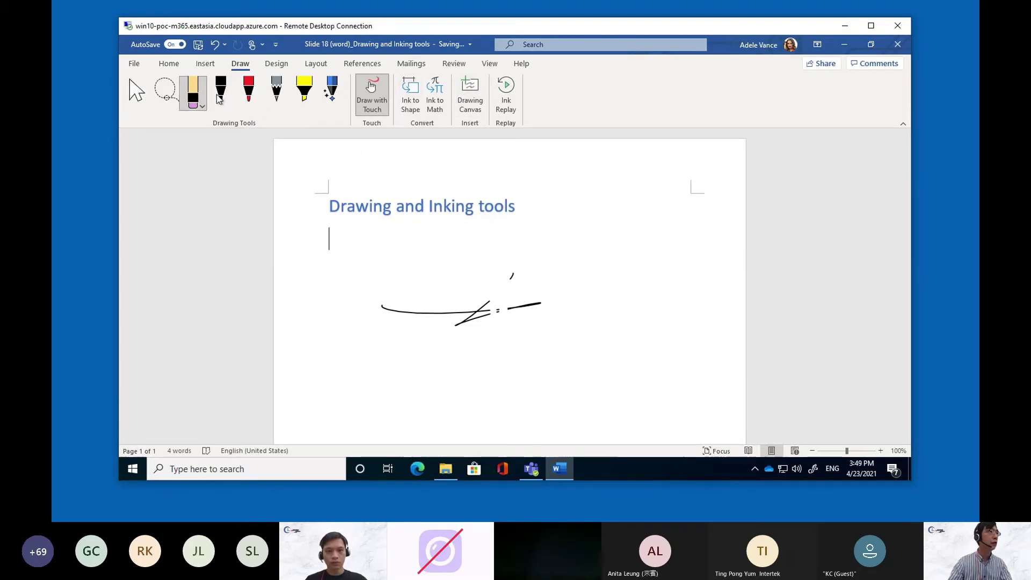
- Switch back to the whole-stroke Eraser and remove the remaining black ink
{"action": "left_click", "coordinate": [203, 106]}
{"action": "left_click", "coordinate": [209, 170]}
{"action": "mouse_move", "coordinate": [552, 346]}
{"action": "left_mouse_down"}
{"action": "mouse_move", "coordinate": [483, 308]}
{"action": "mouse_move", "coordinate": [516, 292]}
{"action": "mouse_move", "coordinate": [496, 316]}
{"action": "left_mouse_up"}
{"action": "left_click", "coordinate": [454, 315]}
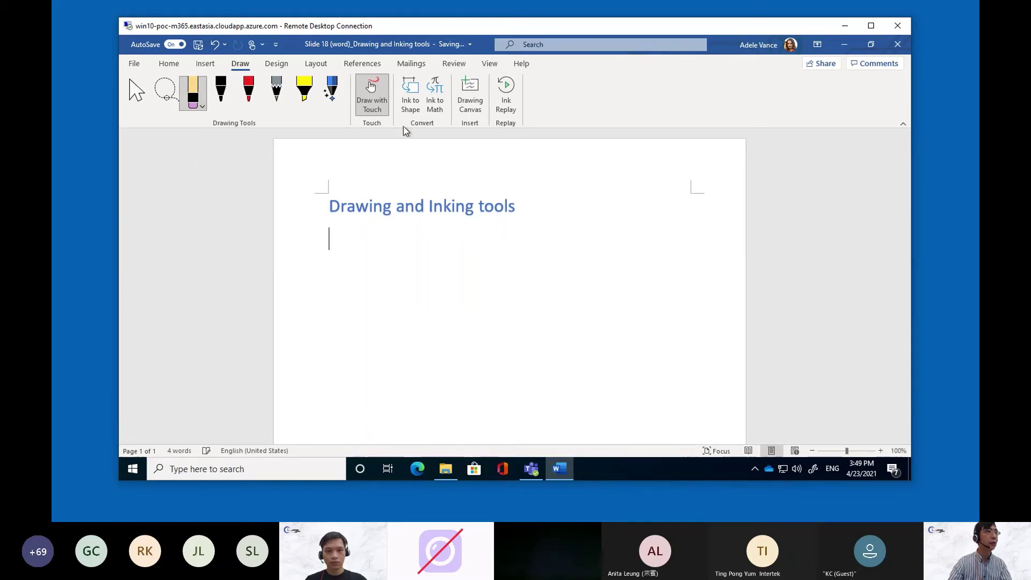
- Insert a drawing canvas below the heading and shrink it from its lower-right corner
{"action": "left_click", "coordinate": [476, 110]}
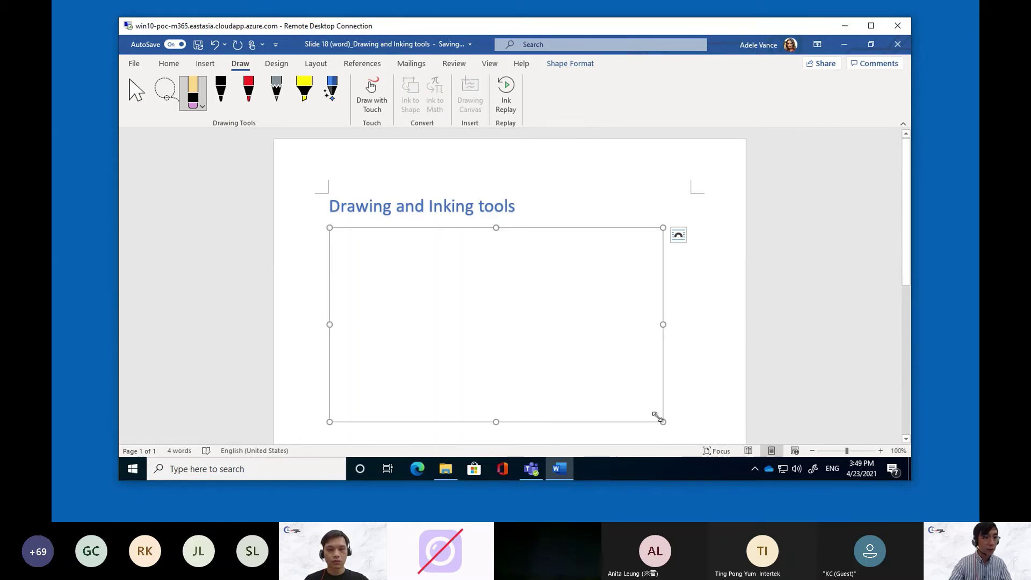
{"action": "left_click_drag", "start_coordinate": [656, 416], "coordinate": [551, 354]}
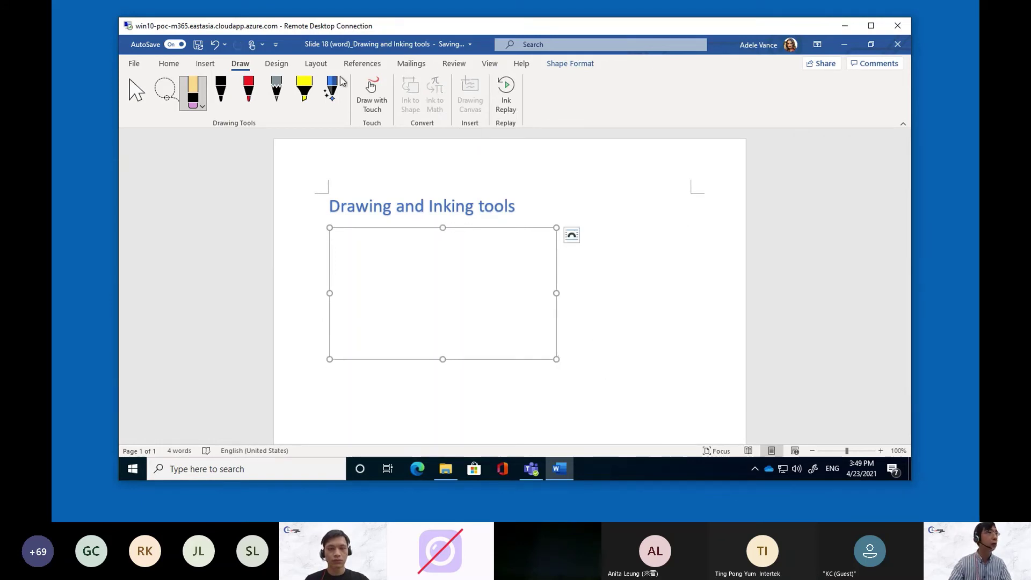
- Draw several freehand red pen strokes inside the drawing canvas and across its edges
{"action": "left_click", "coordinate": [248, 90]}
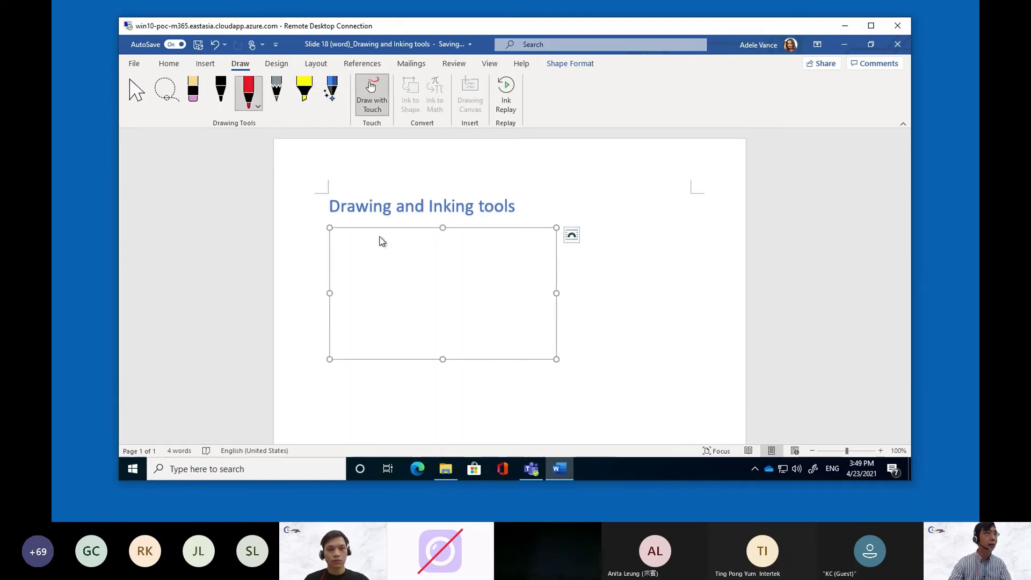
{"action": "mouse_move", "coordinate": [355, 309]}
{"action": "left_mouse_down"}
{"action": "mouse_move", "coordinate": [440, 324]}
{"action": "mouse_move", "coordinate": [635, 299]}
{"action": "mouse_move", "coordinate": [627, 303]}
{"action": "left_mouse_up"}
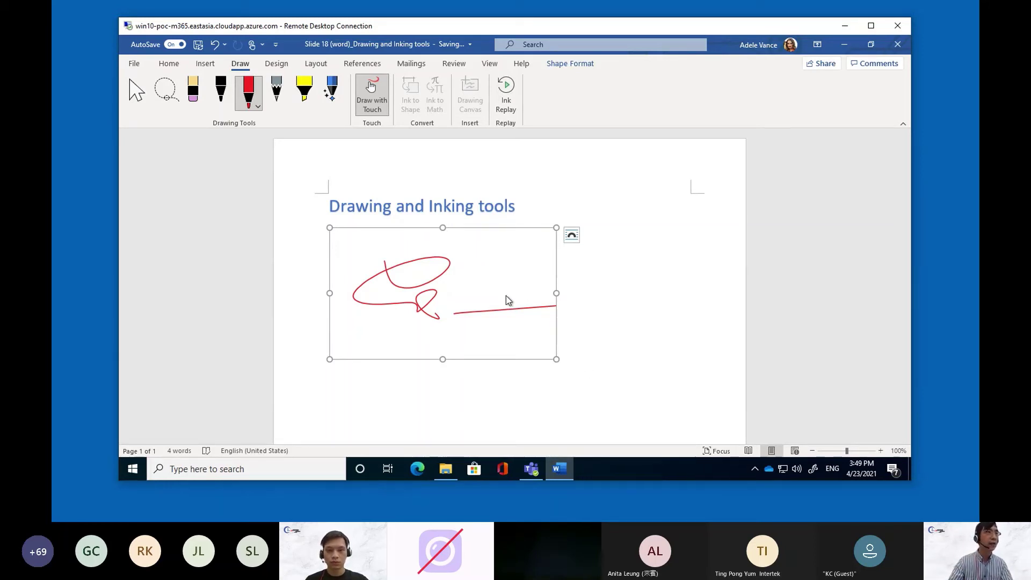
{"action": "mouse_move", "coordinate": [505, 303]}
{"action": "left_mouse_down"}
{"action": "mouse_move", "coordinate": [598, 308]}
{"action": "mouse_move", "coordinate": [617, 322]}
{"action": "left_mouse_up"}
{"action": "left_click_drag", "start_coordinate": [490, 275], "coordinate": [591, 223]}
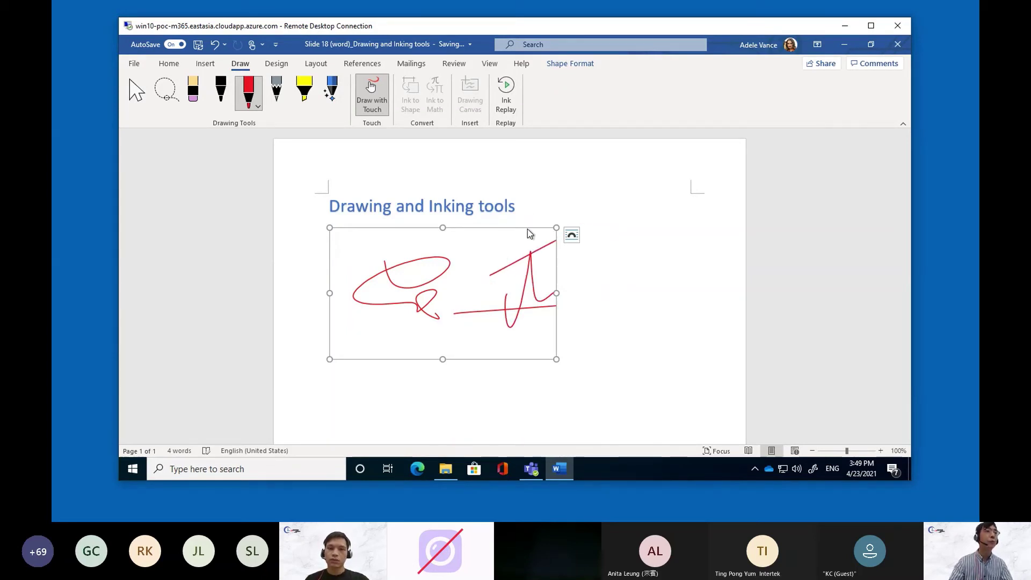
{"action": "left_click_drag", "start_coordinate": [526, 199], "coordinate": [443, 367]}
{"action": "left_click_drag", "start_coordinate": [497, 306], "coordinate": [542, 335]}
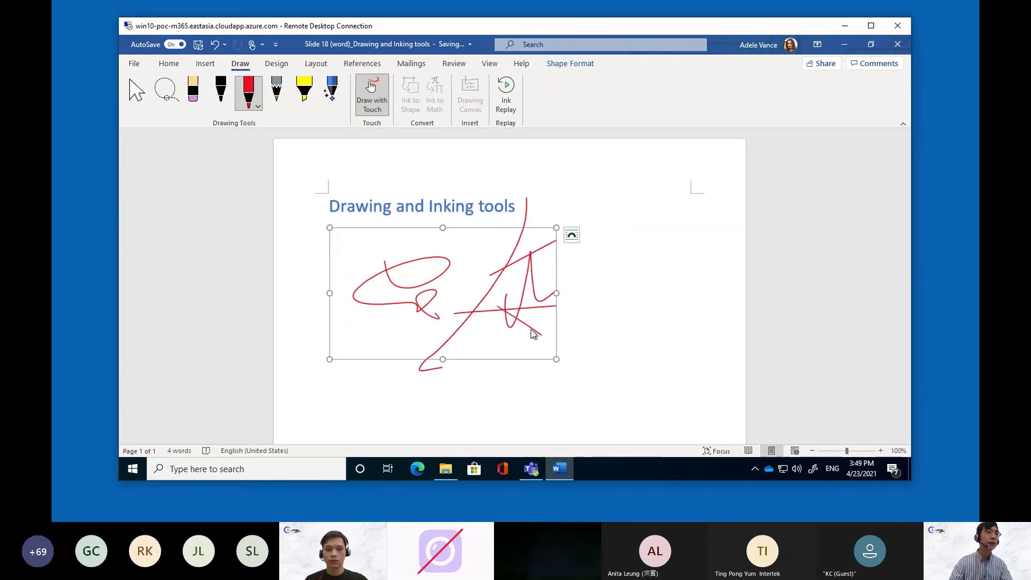
- Draw two more crossing red strokes inside the canvas and erase the long strokes that cut through its upper half
{"action": "left_click_drag", "start_coordinate": [492, 285], "coordinate": [444, 321]}
{"action": "left_click_drag", "start_coordinate": [403, 273], "coordinate": [517, 322]}
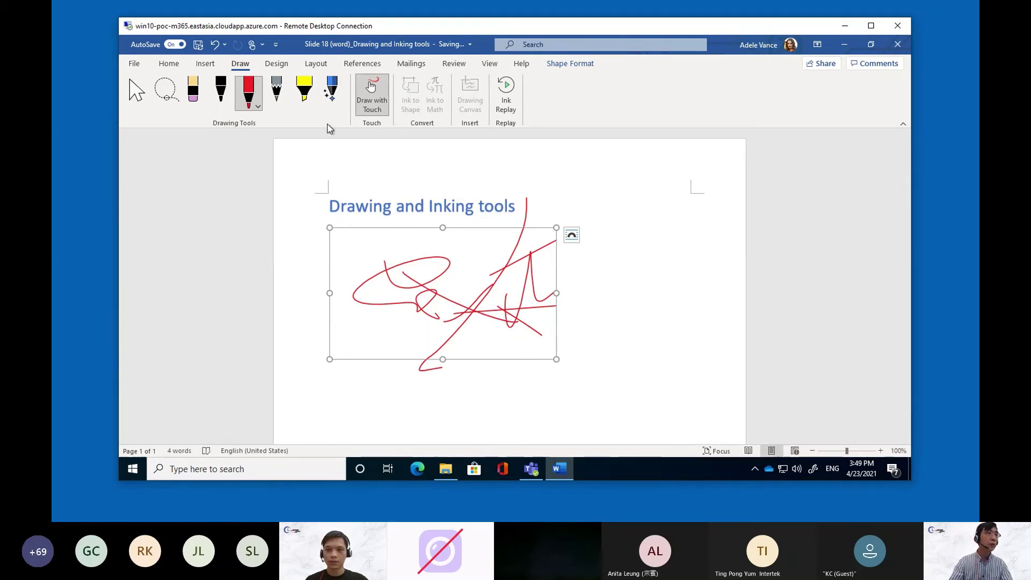
{"action": "left_click", "coordinate": [193, 90]}
{"action": "left_click", "coordinate": [508, 272]}
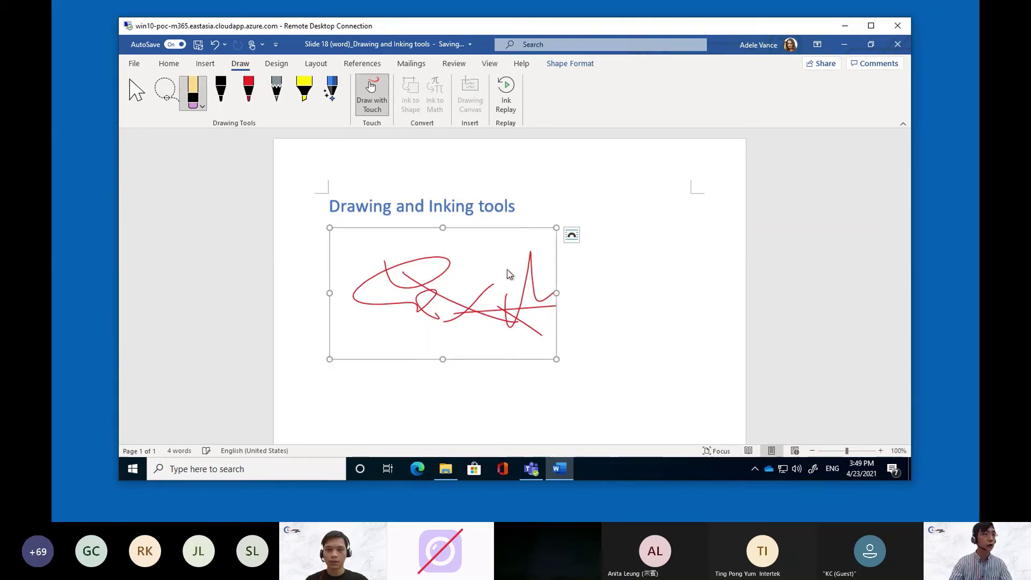
- Draw a horizontal red stroke through the canvas's right edge and a vertical one across its top edge
{"action": "left_click", "coordinate": [248, 89]}
{"action": "left_click_drag", "start_coordinate": [468, 248], "coordinate": [637, 247]}
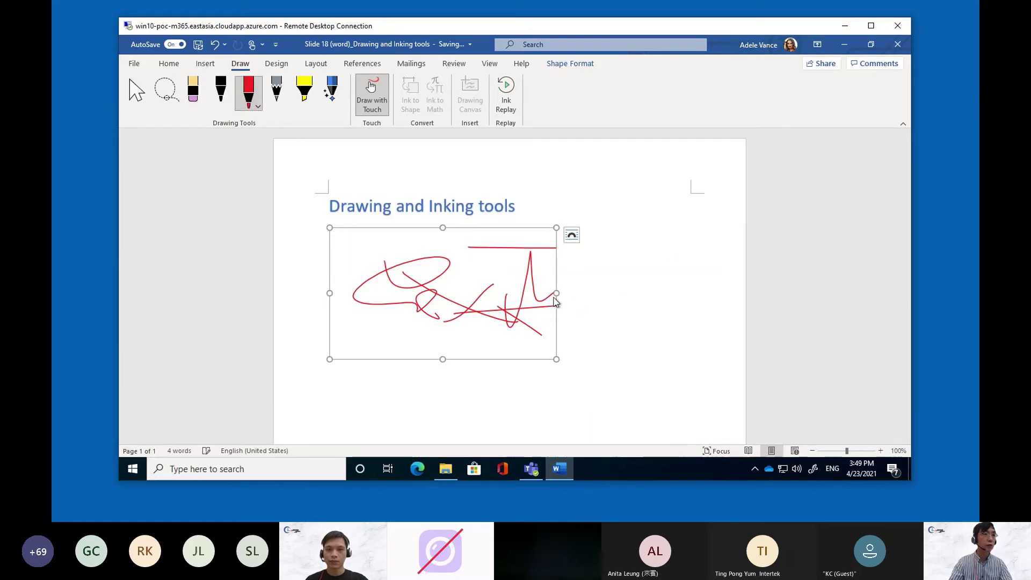
{"action": "left_click_drag", "start_coordinate": [515, 194], "coordinate": [517, 278]}
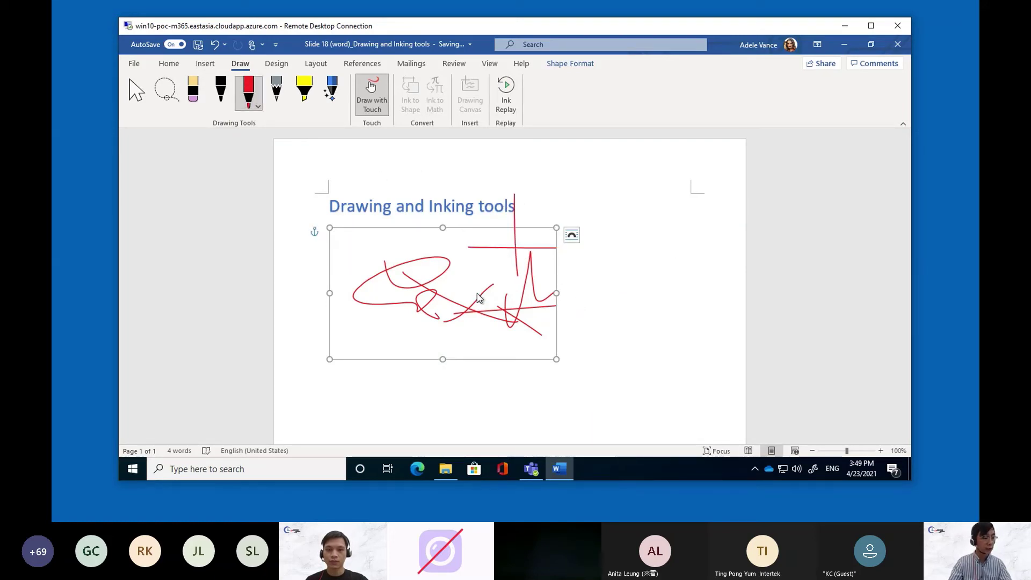
- Erase the vertical red stroke crossing the canvas's top edge and undo that erasure
{"action": "left_click", "coordinate": [199, 98]}
{"action": "left_click_drag", "start_coordinate": [518, 225], "coordinate": [530, 274]}
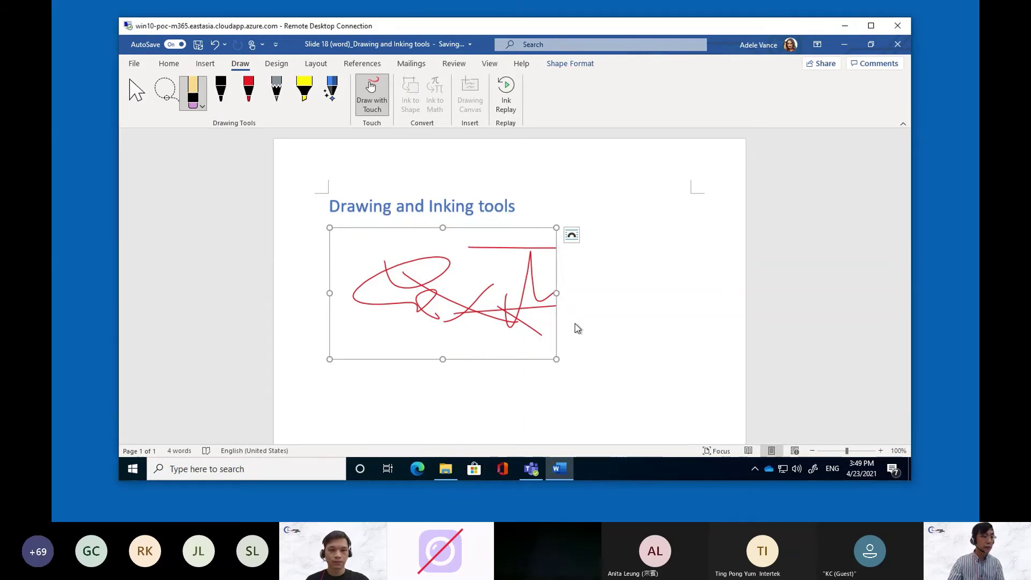
{"action": "left_click_drag", "start_coordinate": [514, 194], "coordinate": [516, 276]}
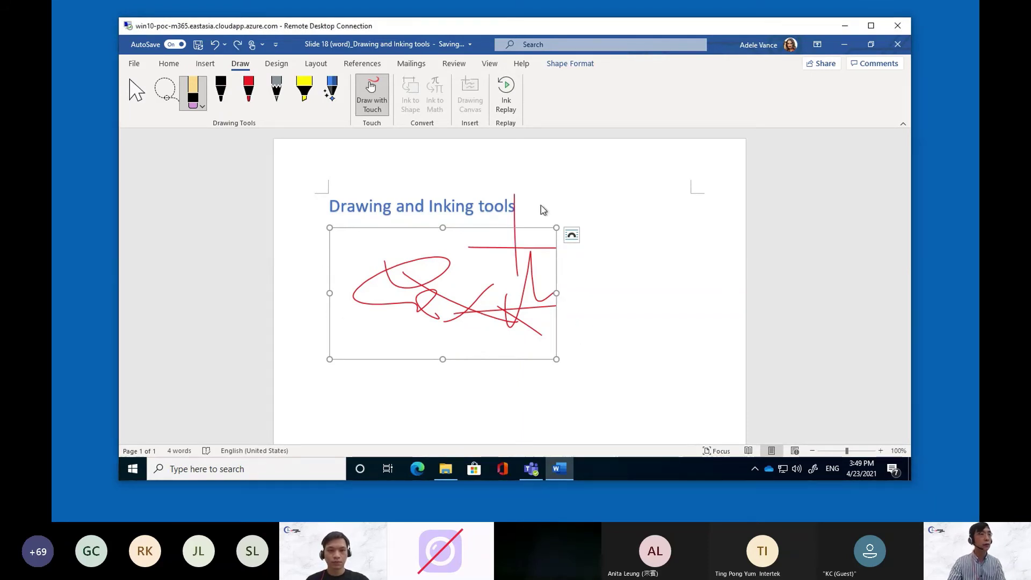
- Erase several red strokes in the canvas and delete the whole canvas with its remaining ink
{"action": "left_click_drag", "start_coordinate": [548, 226], "coordinate": [559, 390]}
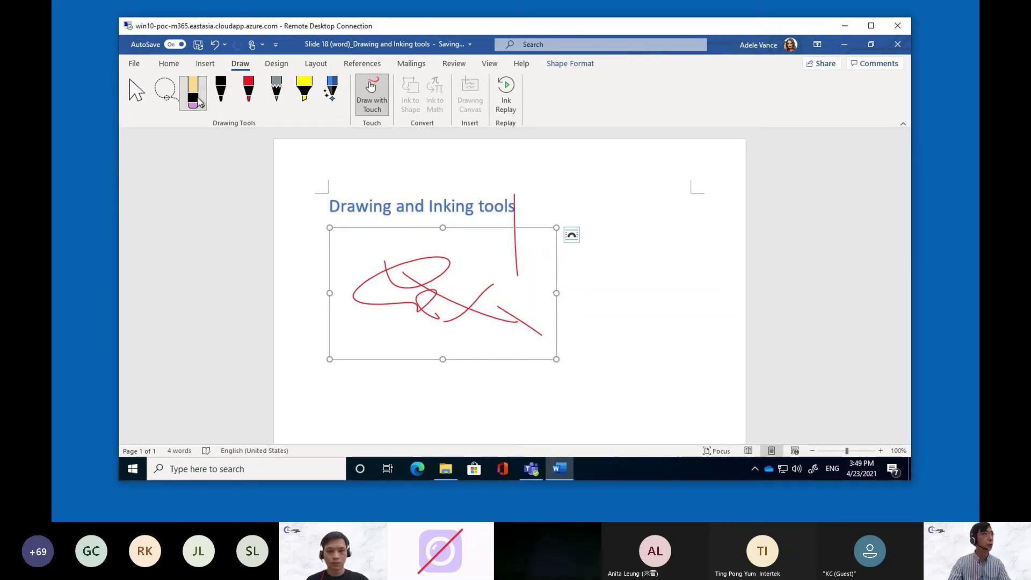
{"action": "left_click_drag", "start_coordinate": [400, 263], "coordinate": [466, 243]}
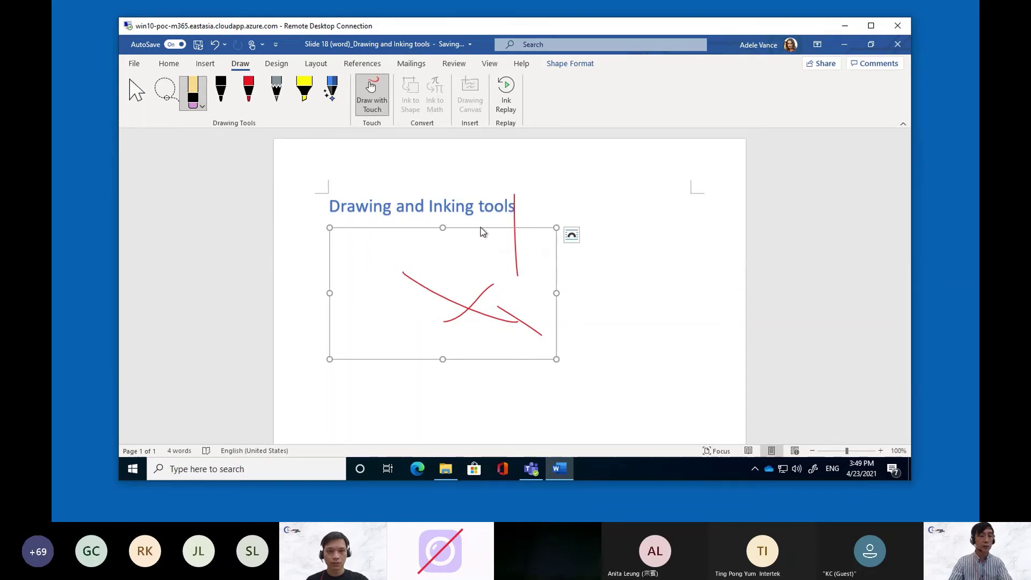
{"action": "key", "text": "Delete"}
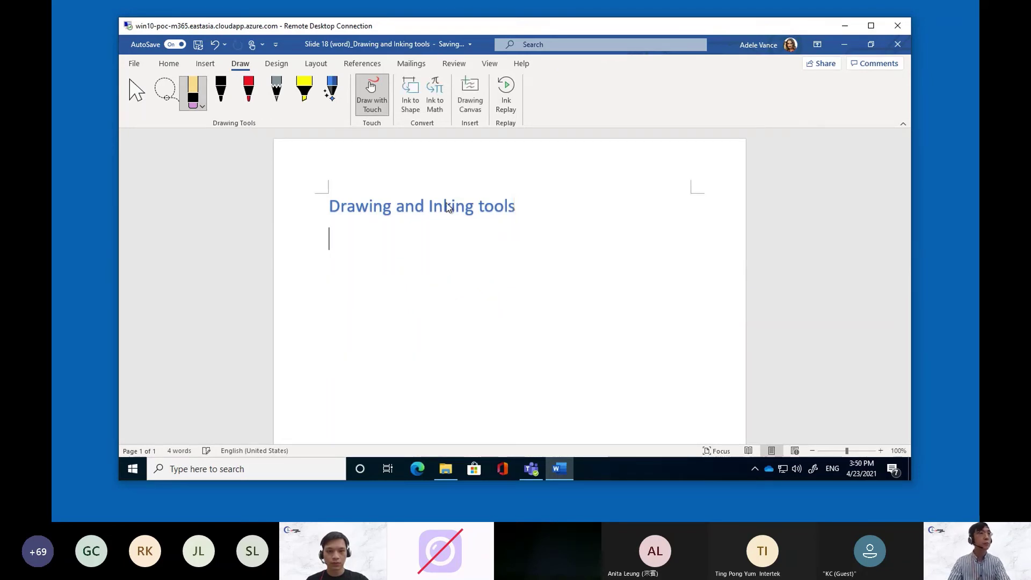
- Open Snipping Tool and capture a rectangular snip covering part of the Word ribbon and the document heading
{"action": "left_click", "coordinate": [206, 63]}
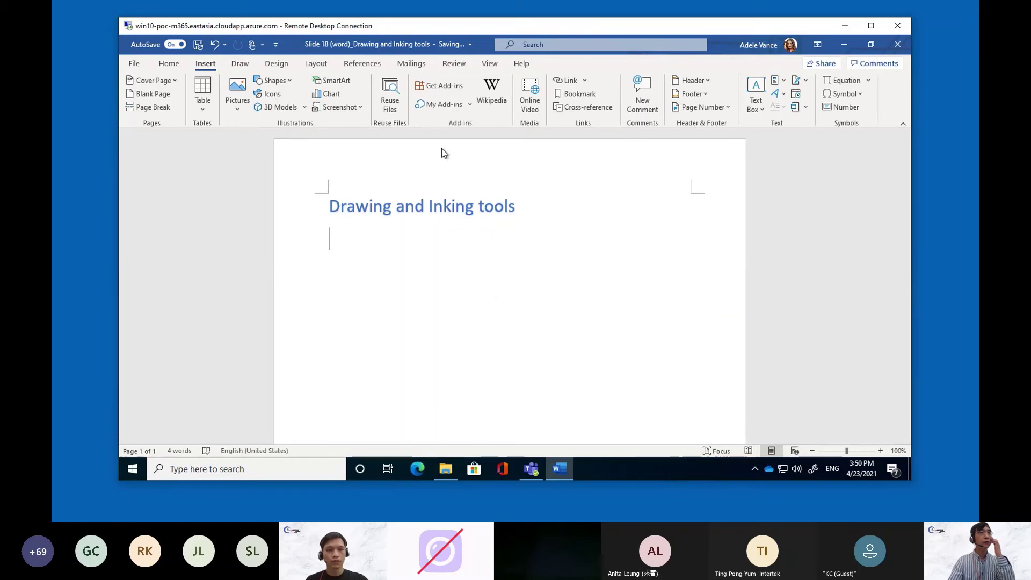
{"action": "left_click", "coordinate": [125, 469]}
{"action": "type", "text": "snn"}
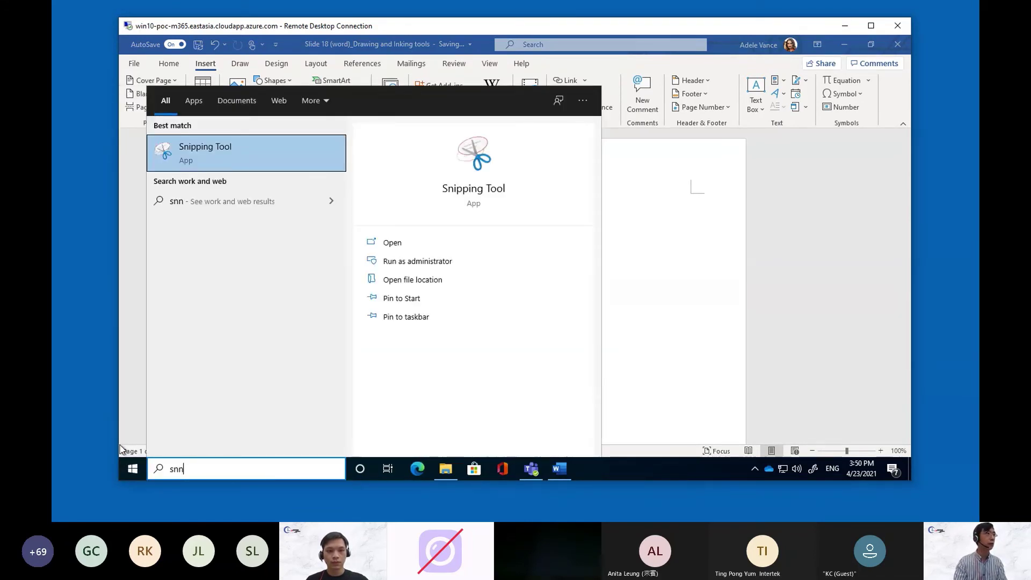
{"action": "key", "text": "Return"}
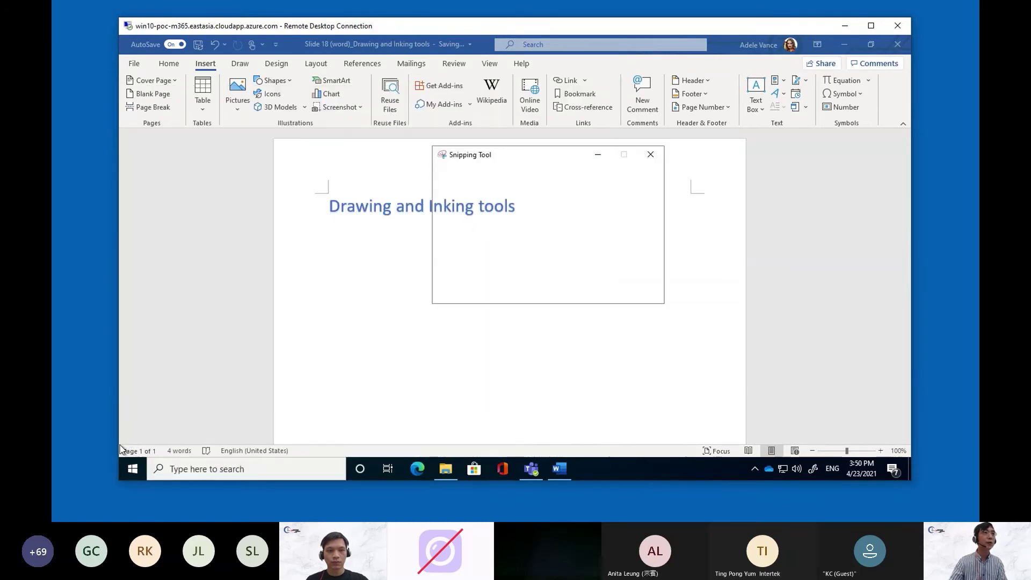
{"action": "left_click_drag", "start_coordinate": [498, 163], "coordinate": [704, 178]}
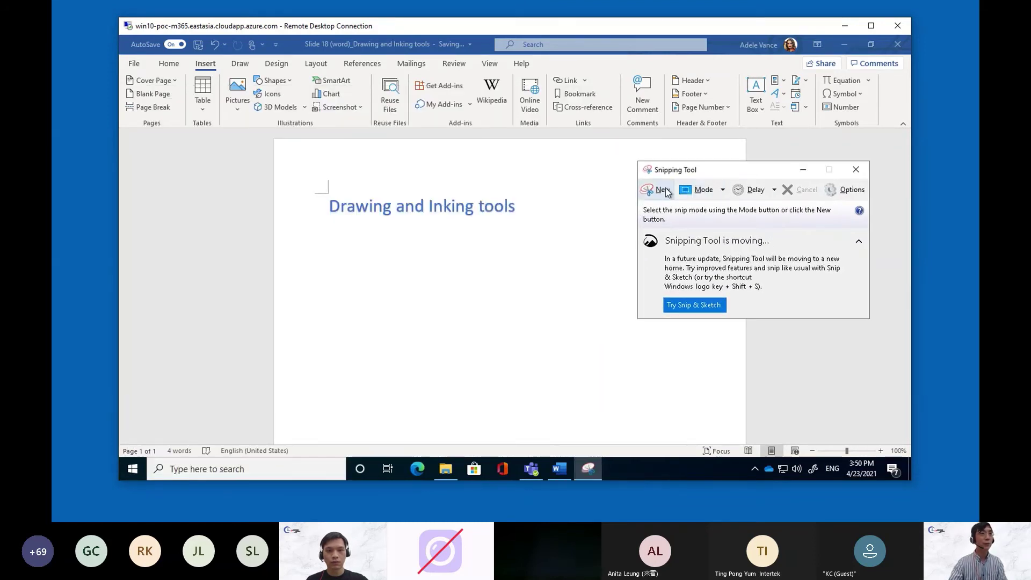
{"action": "left_click", "coordinate": [666, 188]}
{"action": "left_click_drag", "start_coordinate": [241, 78], "coordinate": [626, 363]}
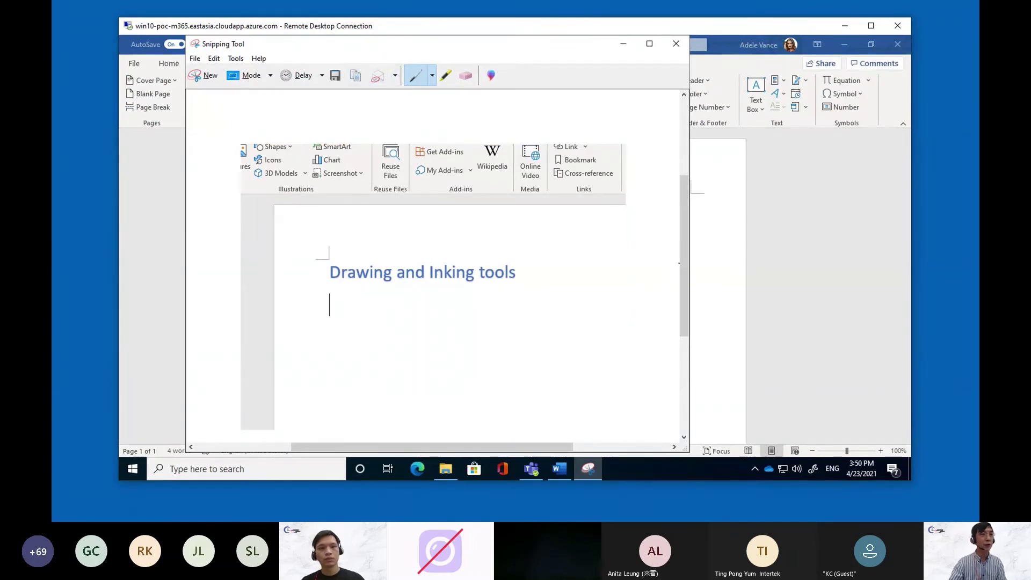
- Return to Word, paste the snip below the heading and delete the pasted picture
{"action": "left_click", "coordinate": [702, 247]}
{"action": "key", "text": "ctrl+v"}
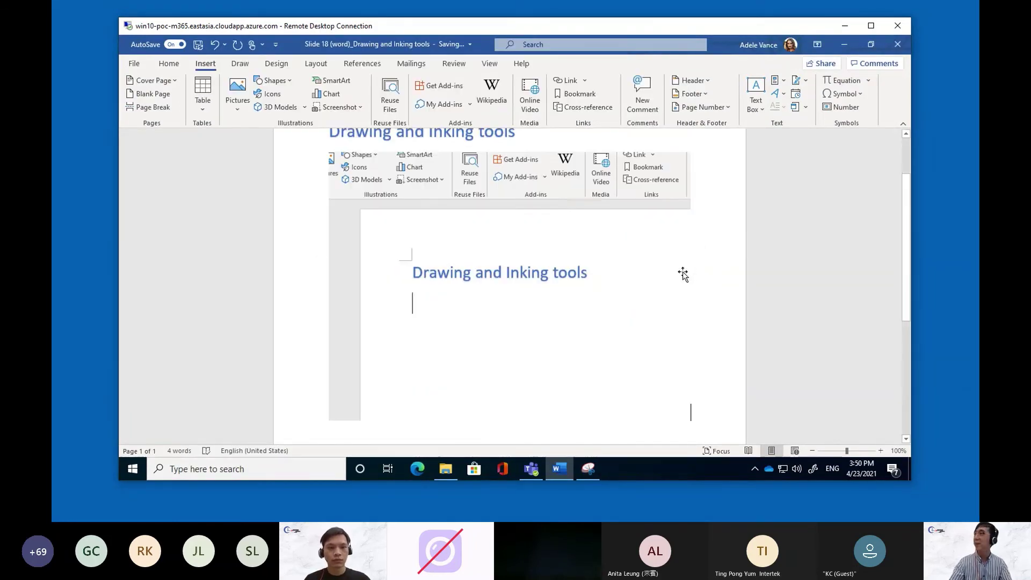
{"action": "left_click", "coordinate": [601, 319]}
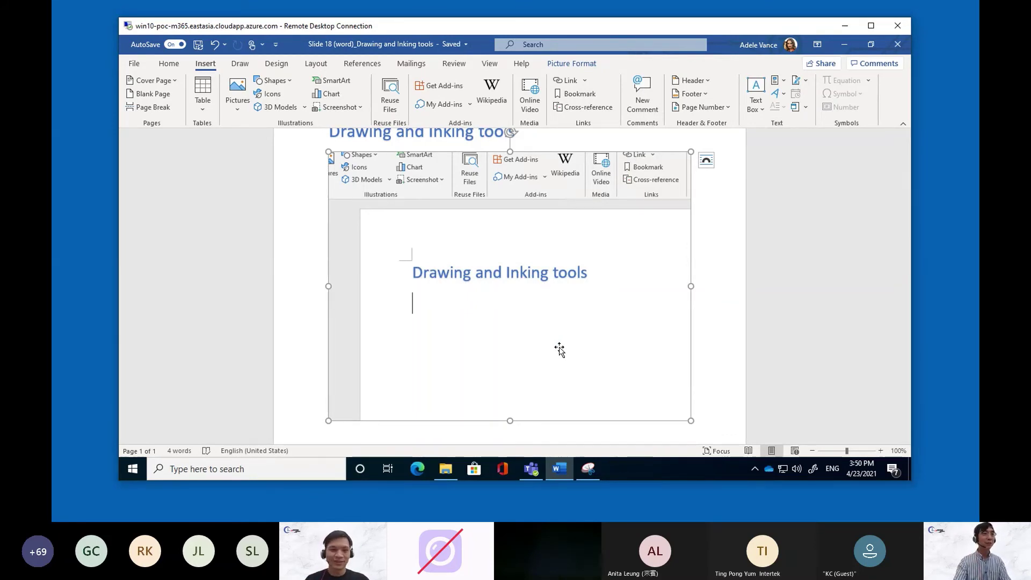
{"action": "key", "text": "Delete"}
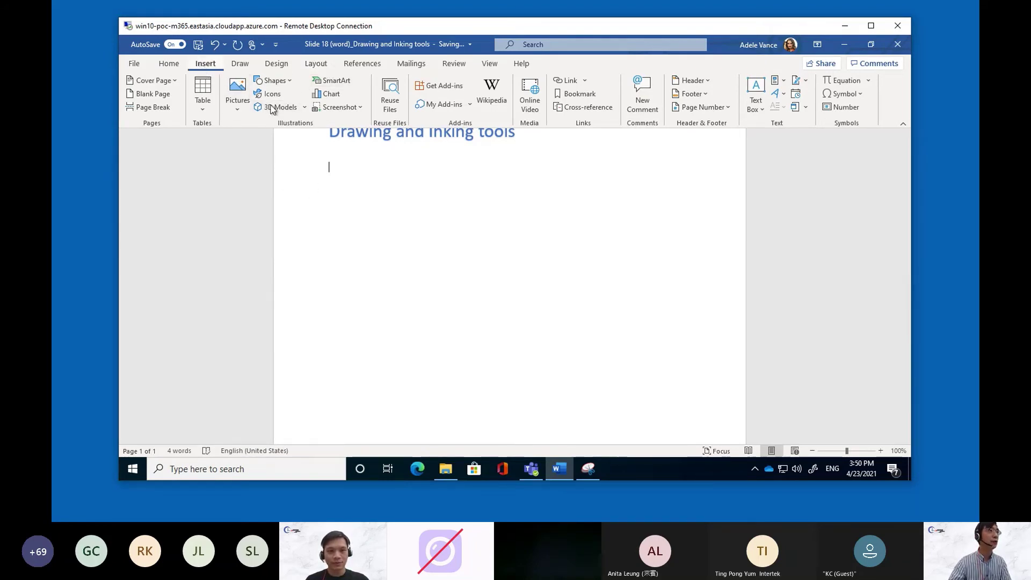
- Insert a screenshot of the open Training Sample folder window below the heading and add a new line under it
{"action": "left_click", "coordinate": [339, 107]}
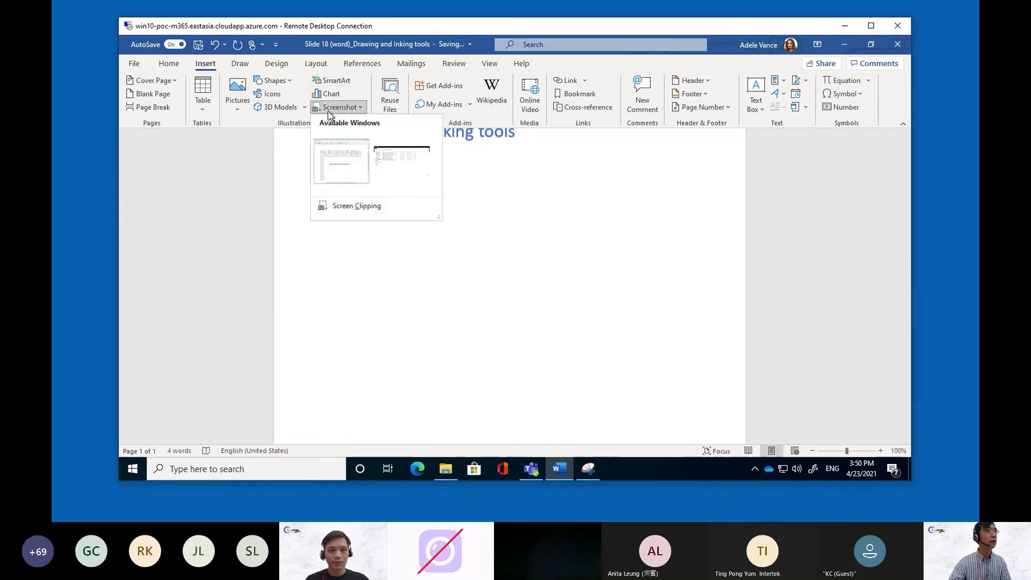
{"action": "left_click", "coordinate": [408, 181]}
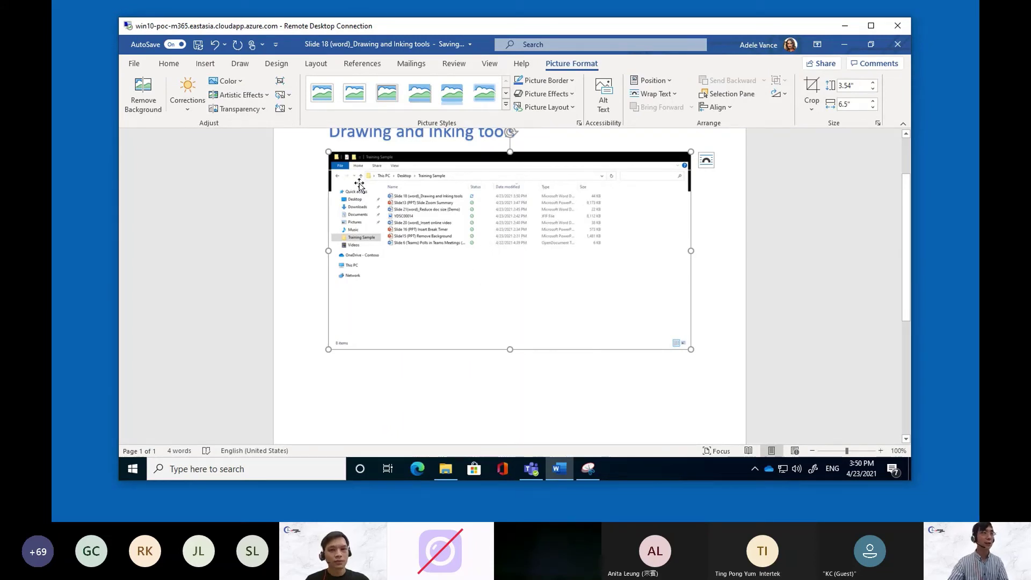
{"action": "left_click", "coordinate": [707, 325]}
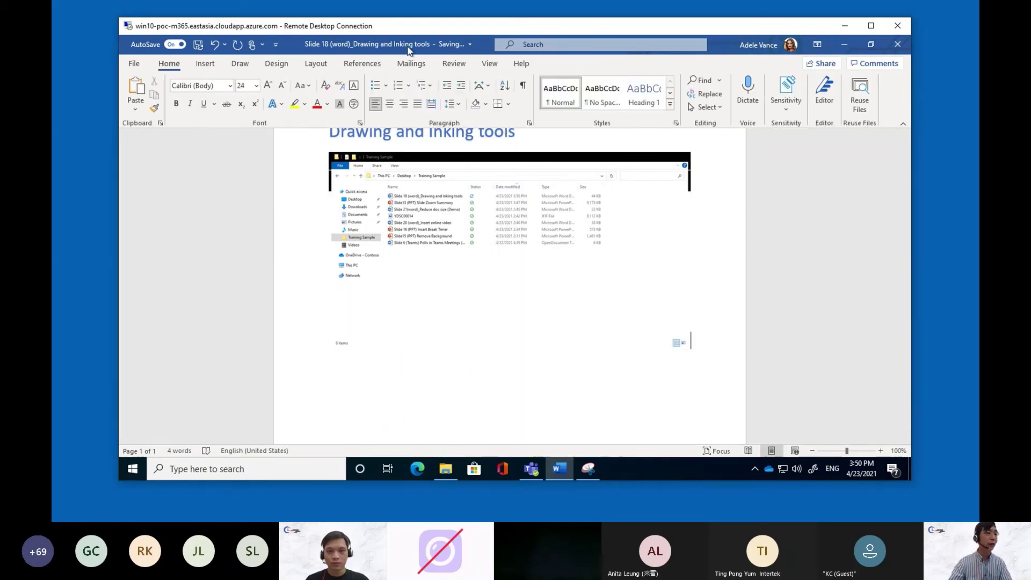
{"action": "key", "text": "Return"}
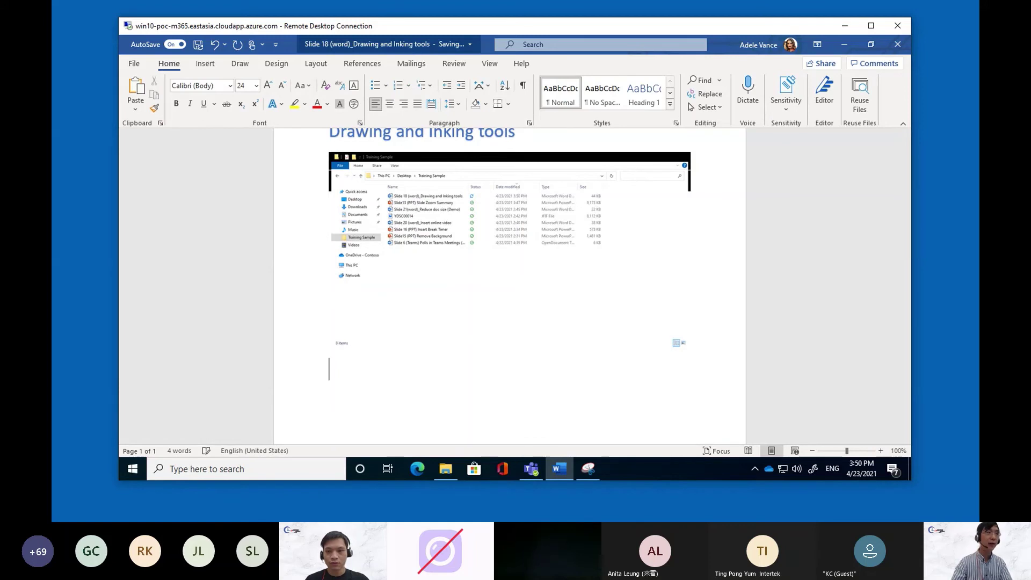
- Insert a screen clipping of part of the Snipping Tool window below the folder screenshot
{"action": "left_click", "coordinate": [214, 67]}
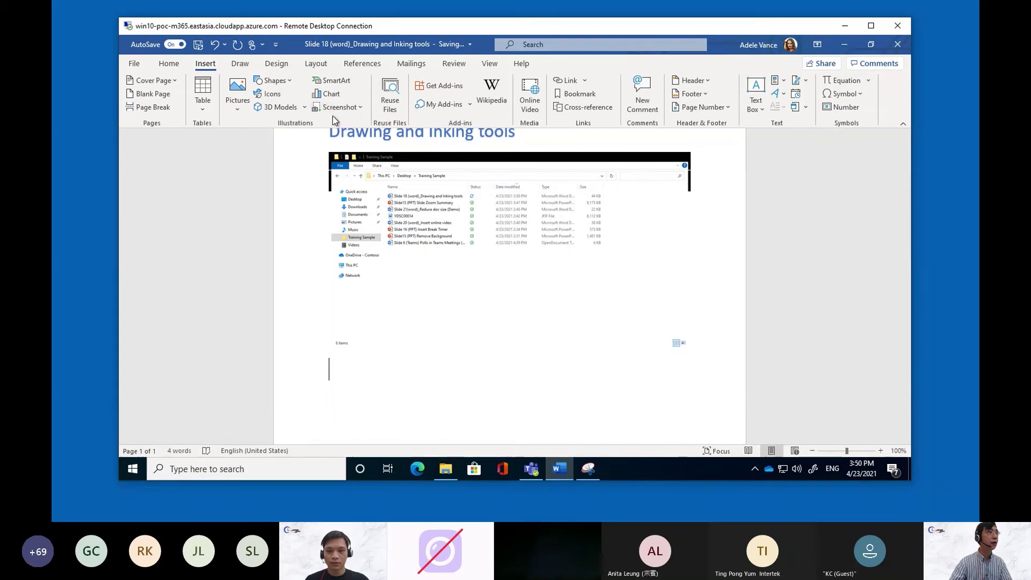
{"action": "left_click", "coordinate": [354, 107]}
{"action": "left_click", "coordinate": [339, 206]}
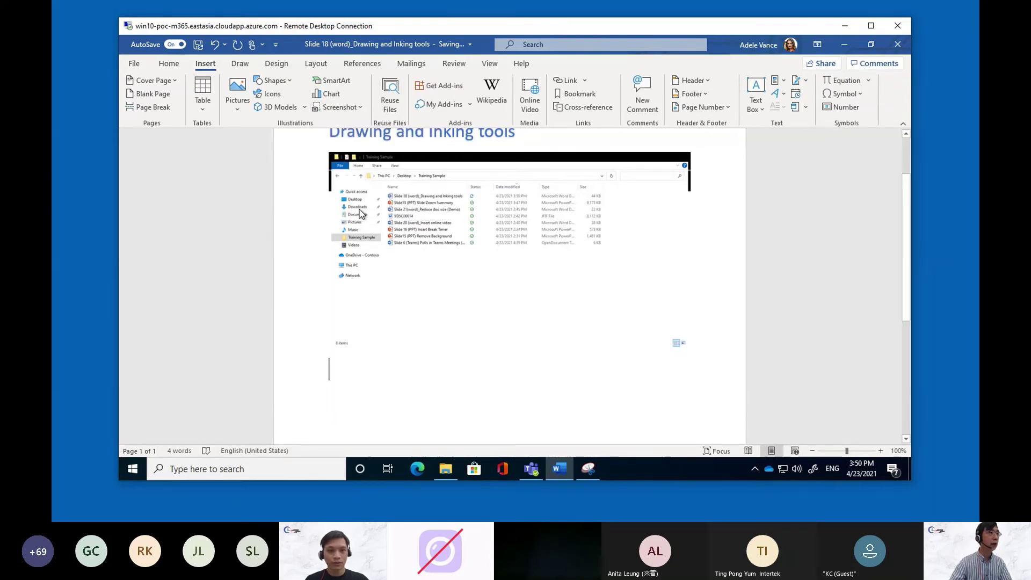
{"action": "mouse_move", "coordinate": [341, 106]}
{"action": "left_mouse_down"}
{"action": "mouse_move", "coordinate": [594, 260]}
{"action": "mouse_move", "coordinate": [670, 331]}
{"action": "mouse_move", "coordinate": [660, 327]}
{"action": "left_mouse_up"}
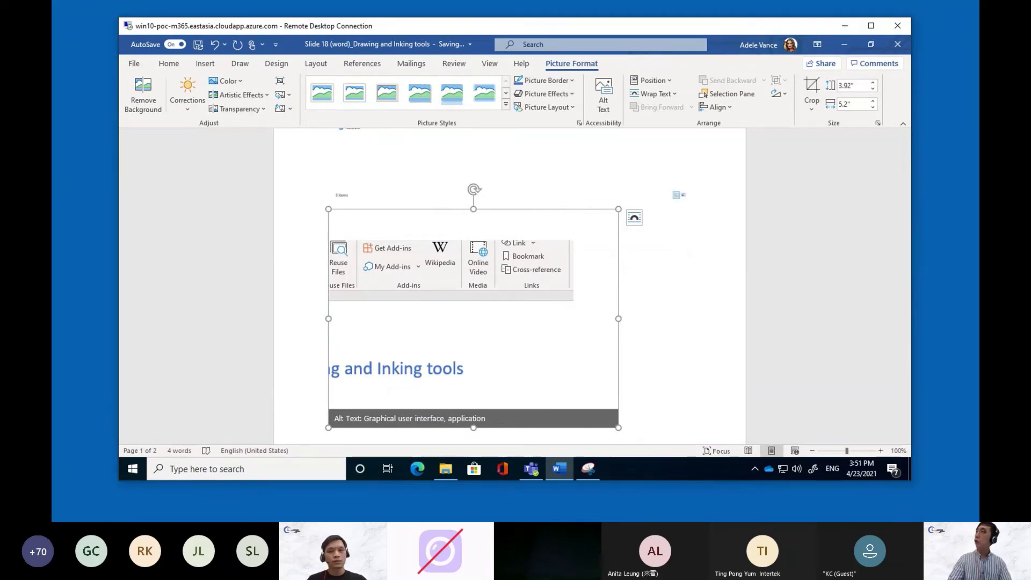
- Apply a drop-shadow picture style and a black border to the screen clipping
{"action": "left_click", "coordinate": [420, 93]}
{"action": "left_click", "coordinate": [544, 80]}
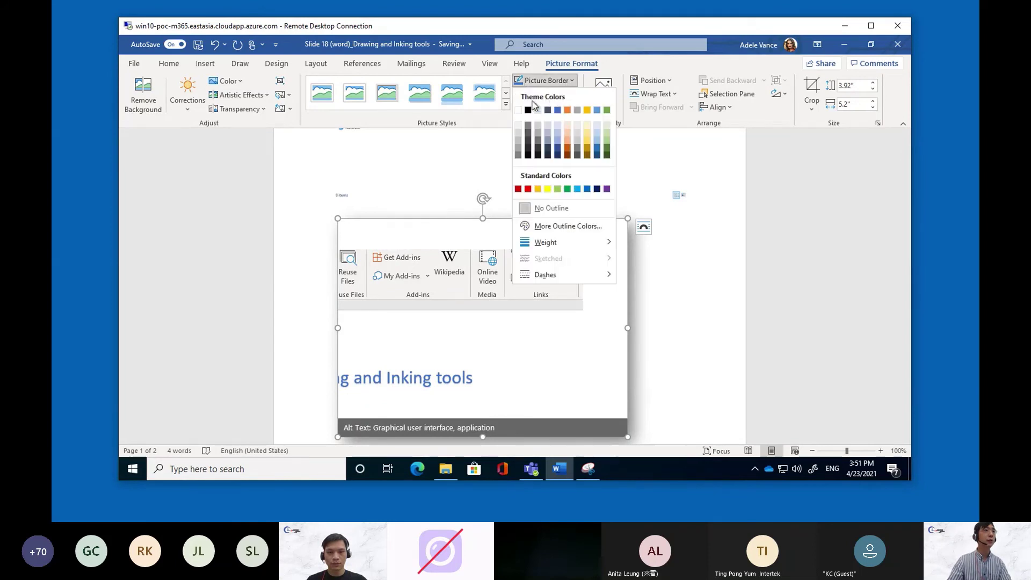
{"action": "left_click", "coordinate": [528, 111]}
{"action": "left_click", "coordinate": [671, 349]}
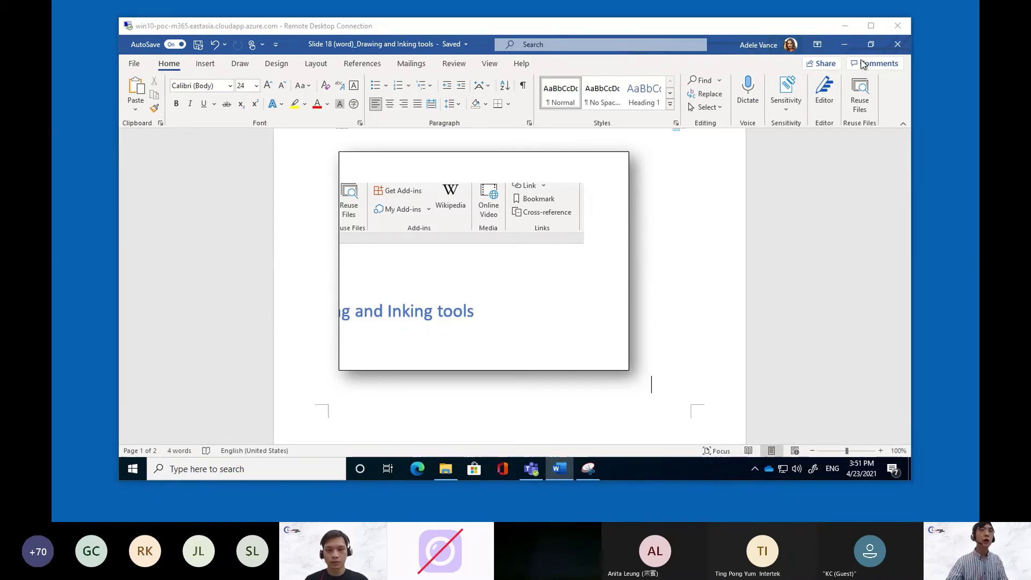
- Close the drawing tools document and Snipping Tool to return to the Training Sample folder
{"action": "left_click", "coordinate": [898, 46]}
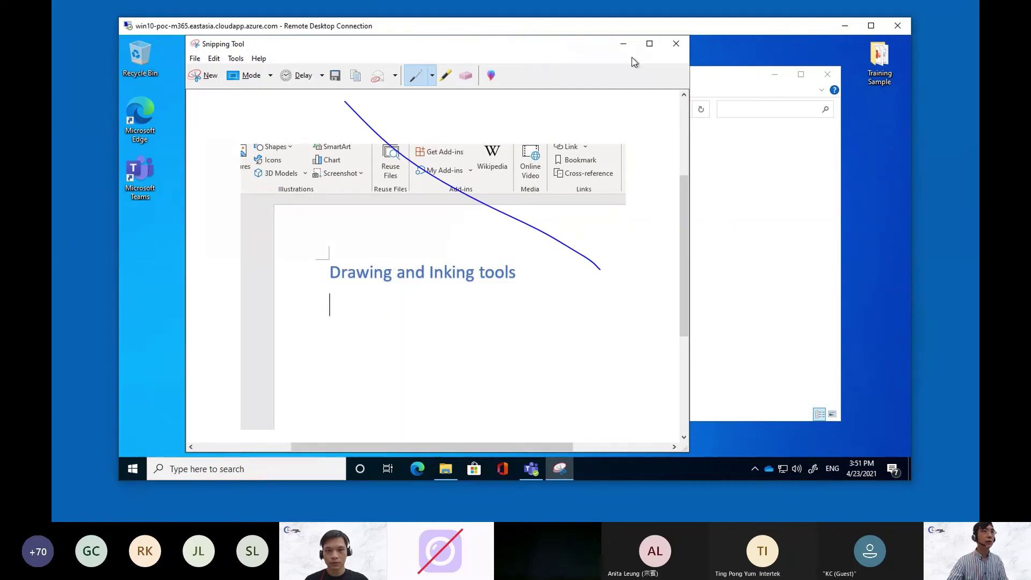
{"action": "left_click", "coordinate": [676, 43]}
{"action": "left_click", "coordinate": [486, 257]}
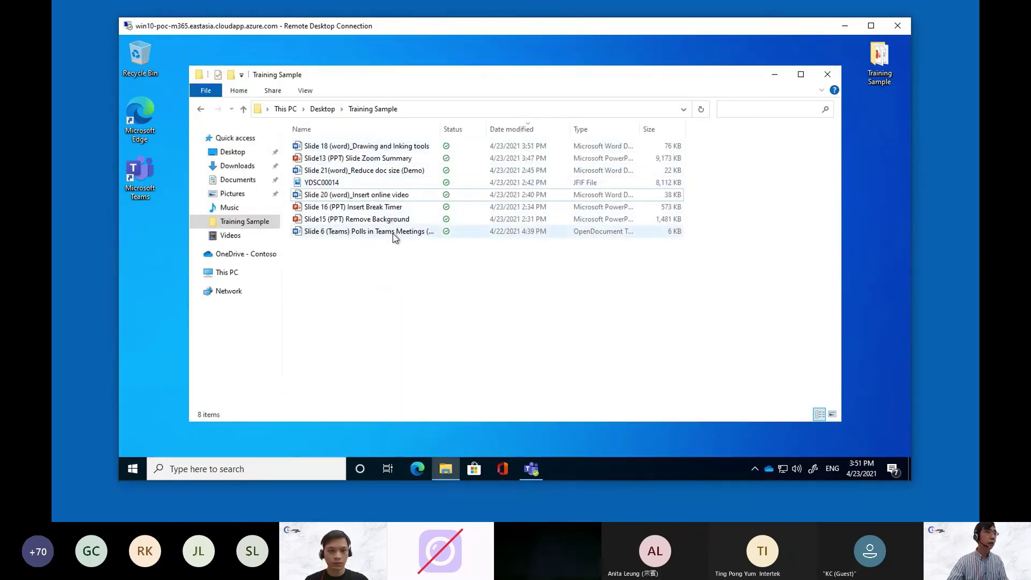
- Open "Slide 20 (word)_Insert online video" and copy the YouTube link under "Place on here"
{"action": "double_click", "coordinate": [411, 198]}
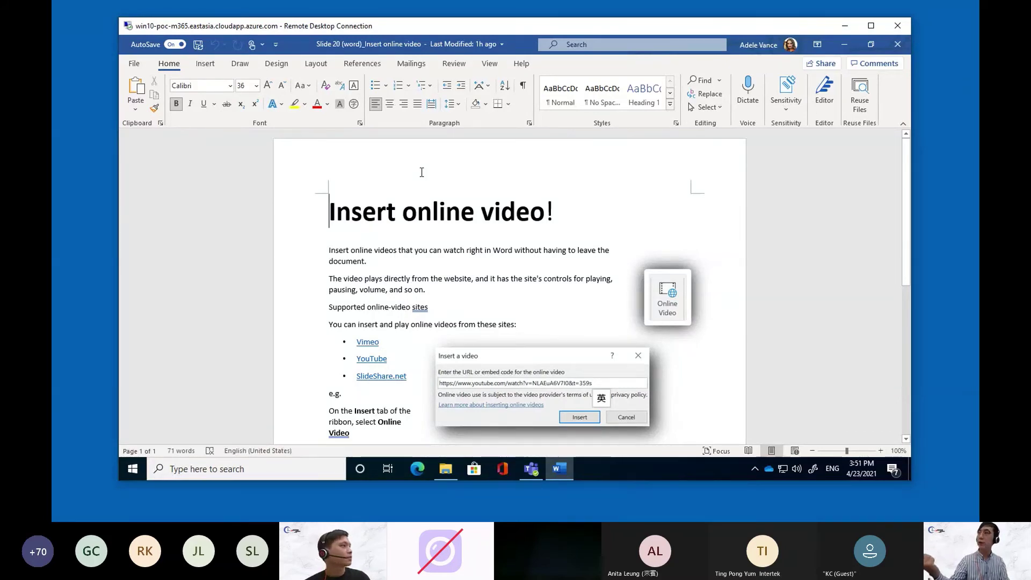
{"action": "scroll", "coordinate": [470, 257], "scroll_direction": "down", "scroll_amount": 2}
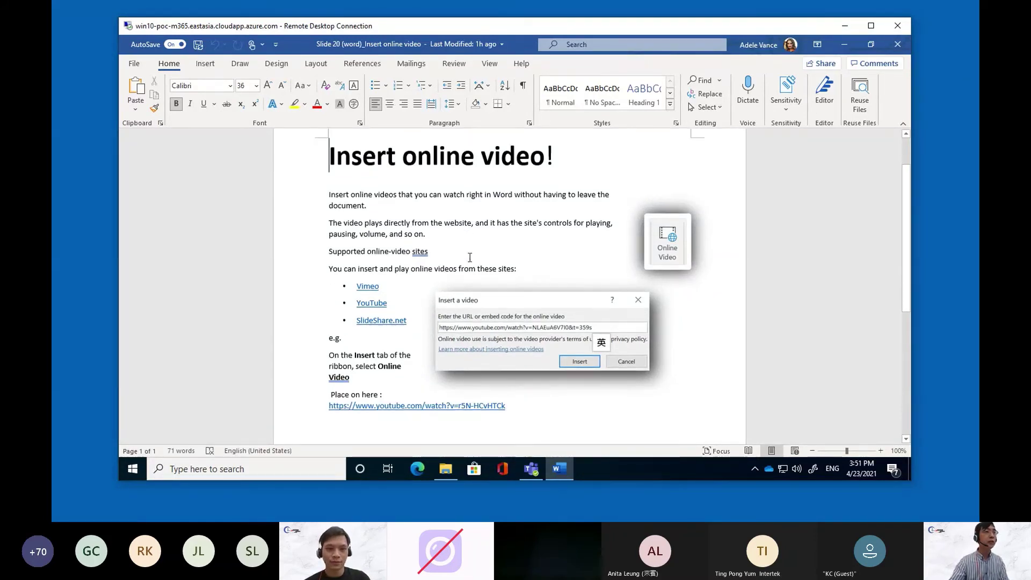
{"action": "scroll", "coordinate": [470, 257], "scroll_direction": "down", "scroll_amount": 2}
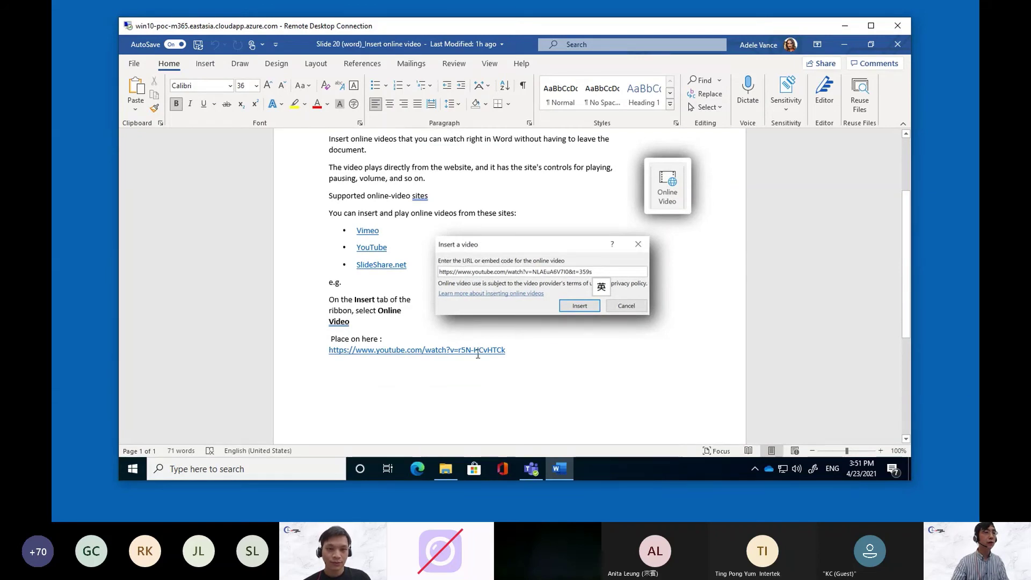
{"action": "left_click_drag", "start_coordinate": [508, 353], "coordinate": [331, 359]}
{"action": "right_click", "coordinate": [332, 358]}
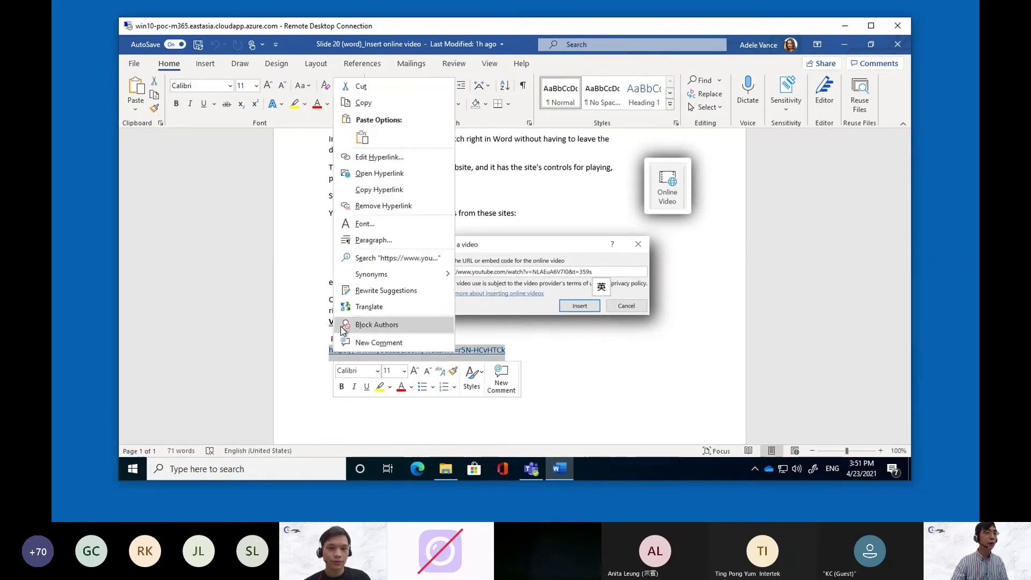
{"action": "left_click", "coordinate": [360, 104]}
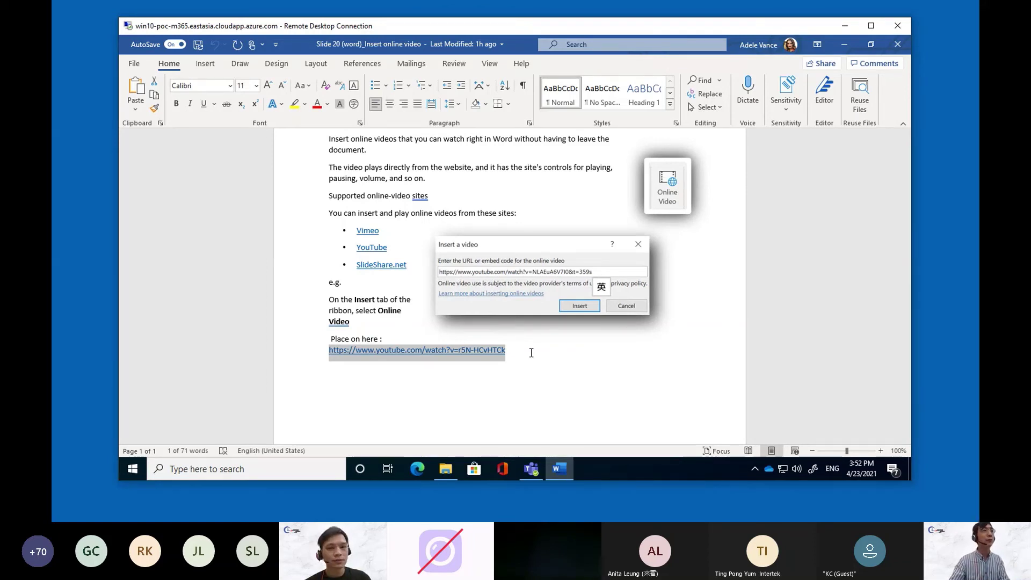
{"action": "left_click", "coordinate": [207, 66]}
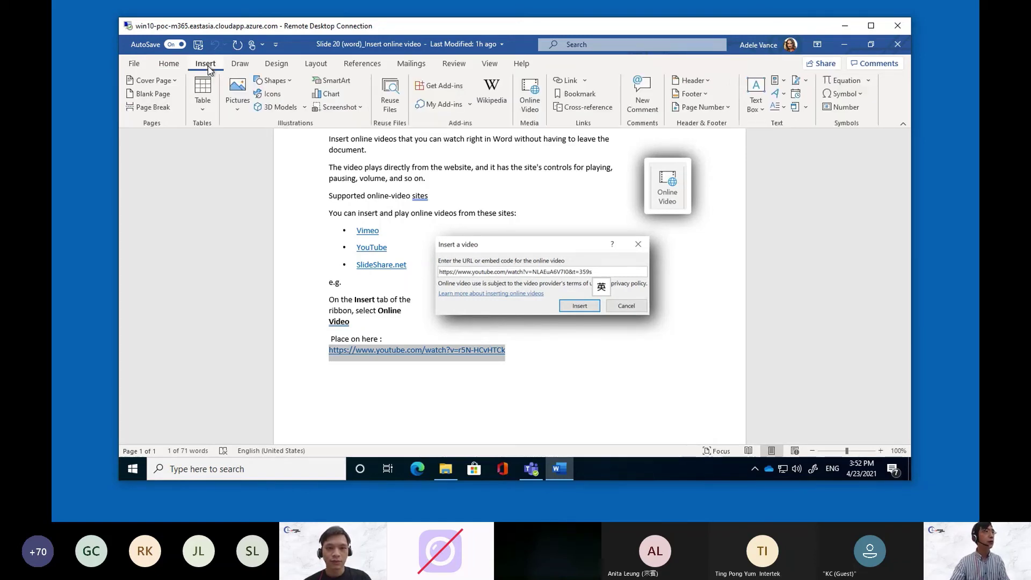
{"action": "left_click", "coordinate": [532, 102]}
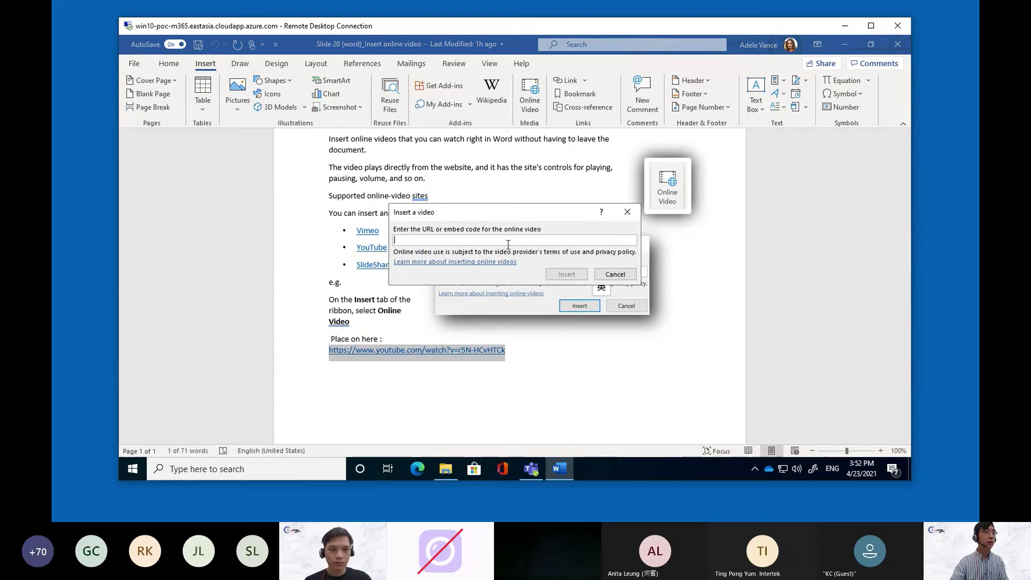
{"action": "key", "text": "ctrl+v"}
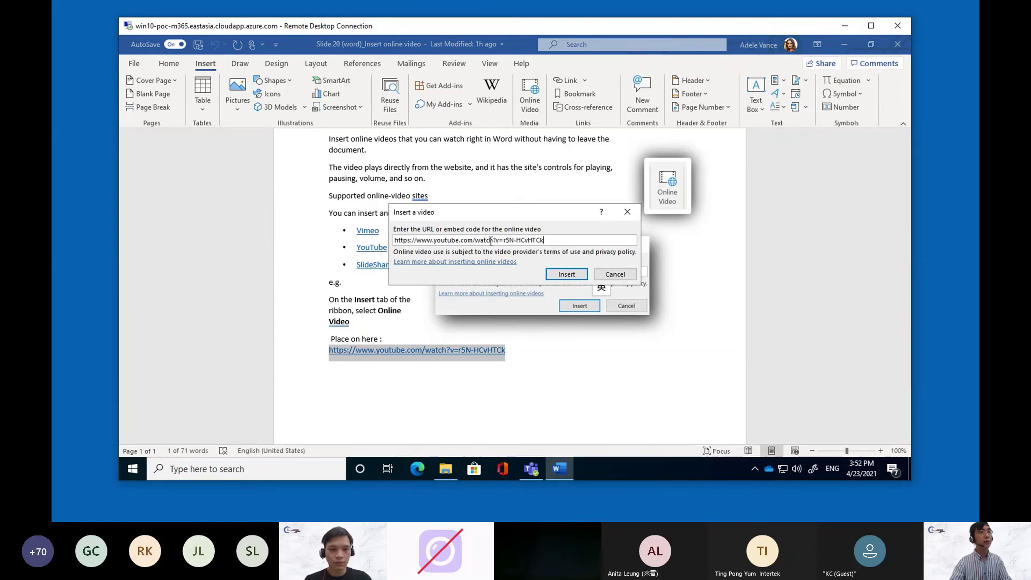
{"action": "left_click", "coordinate": [561, 274]}
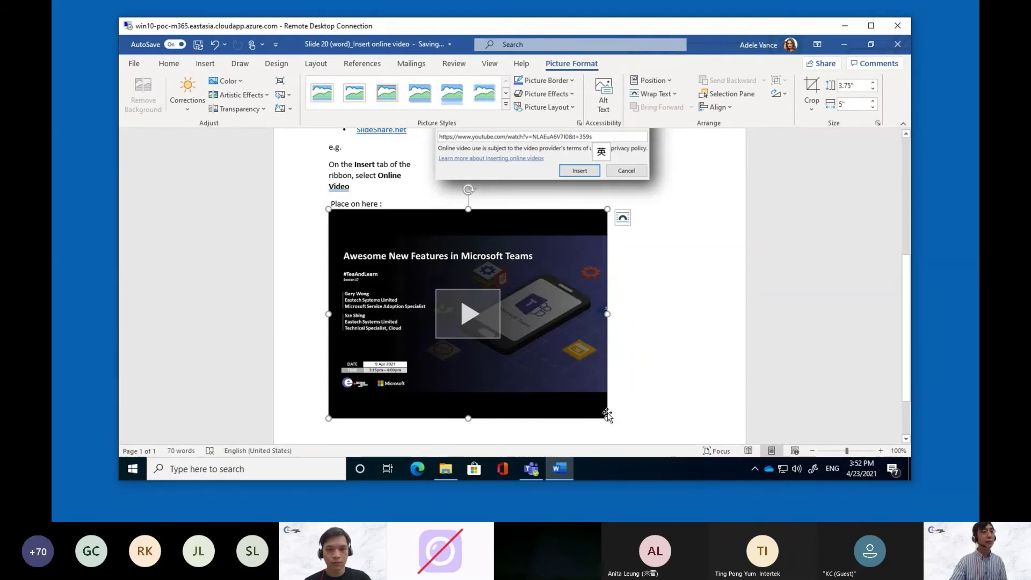
- Enlarge the inserted video to about 4.35" high by 5.8" wide, then open and close its player
{"action": "left_click_drag", "start_coordinate": [607, 418], "coordinate": [653, 437]}
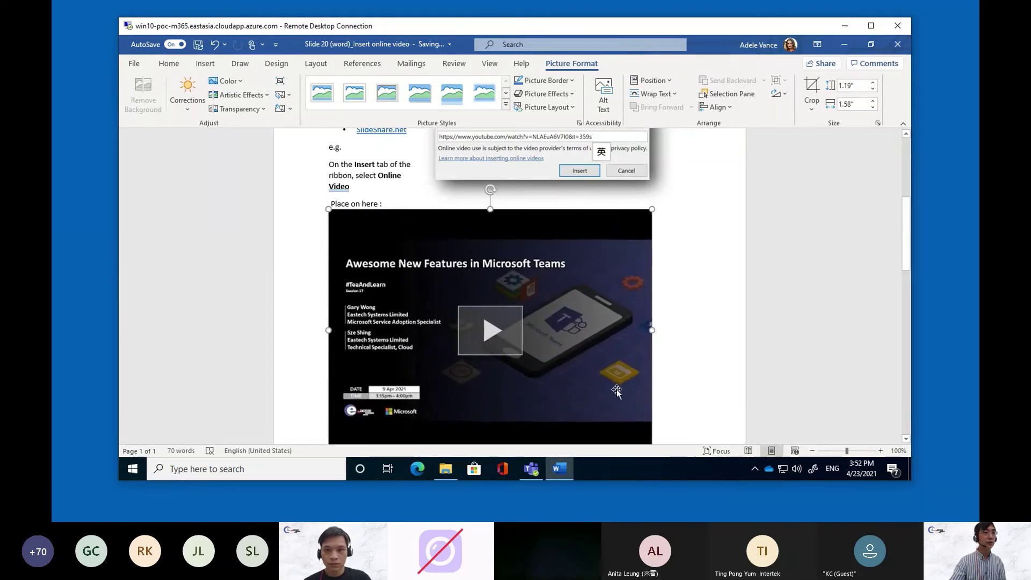
{"action": "left_click", "coordinate": [493, 275]}
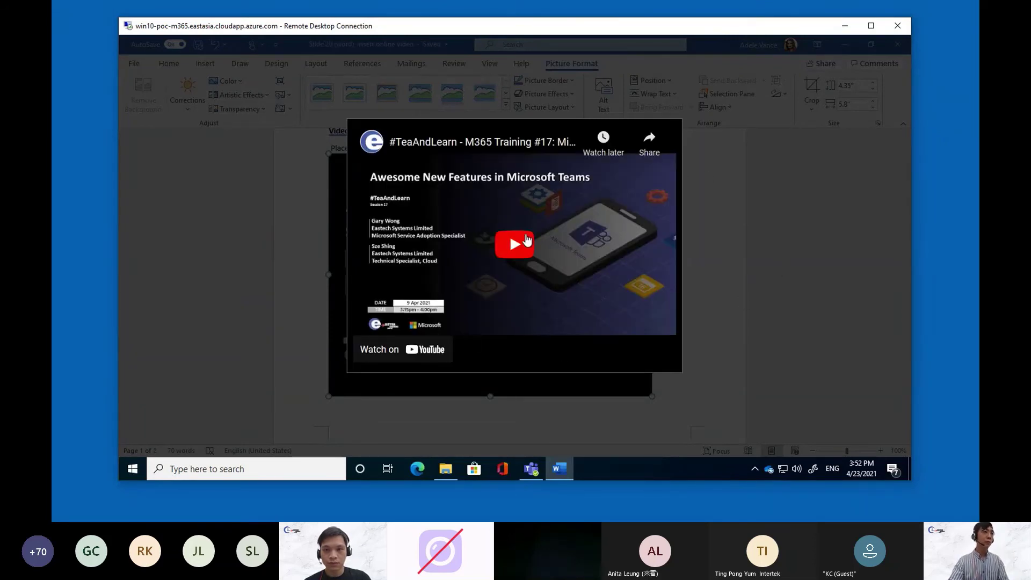
{"action": "left_click", "coordinate": [769, 231]}
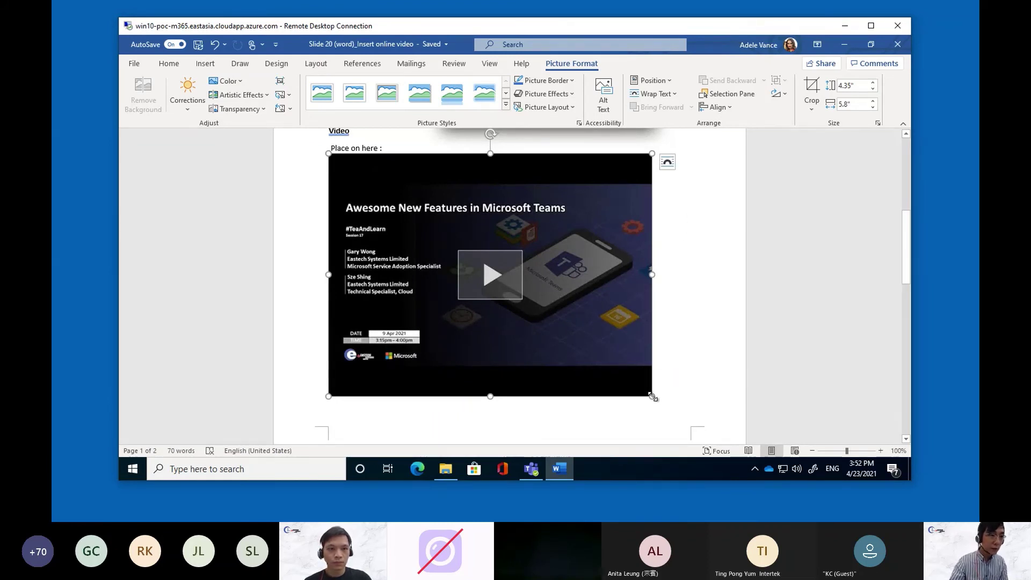
- Shrink the video to test its player at a small size, then enlarge it to about 3.88" by 5.17"
{"action": "left_click_drag", "start_coordinate": [651, 395], "coordinate": [562, 328]}
{"action": "left_click_drag", "start_coordinate": [501, 305], "coordinate": [503, 285]}
{"action": "left_click", "coordinate": [420, 210]}
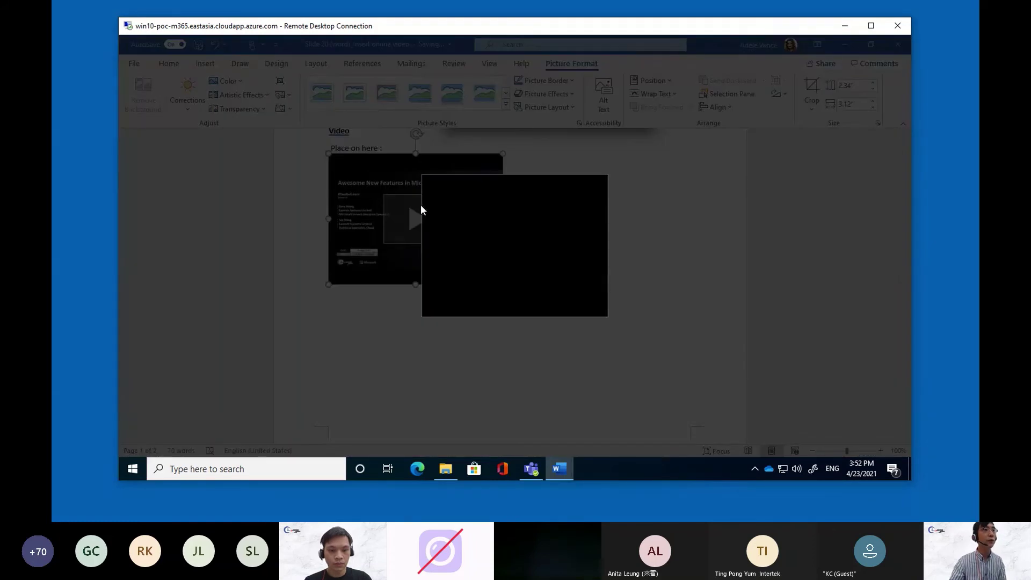
{"action": "left_click", "coordinate": [709, 304]}
{"action": "left_click_drag", "start_coordinate": [500, 282], "coordinate": [588, 369]}
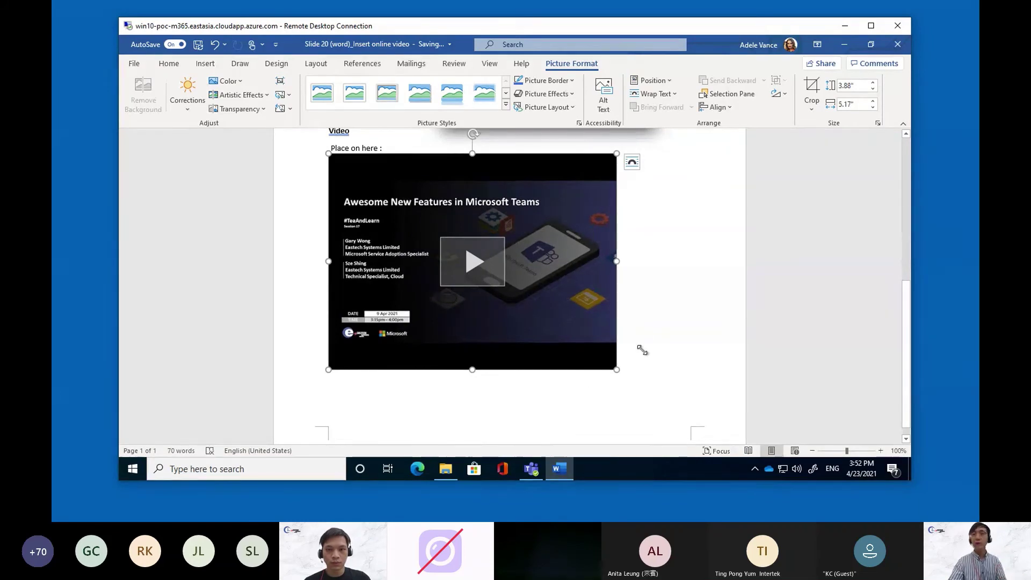
- Review the list of supported online-video sites and close the online video document
{"action": "scroll", "coordinate": [656, 338], "scroll_direction": "up", "scroll_amount": 5}
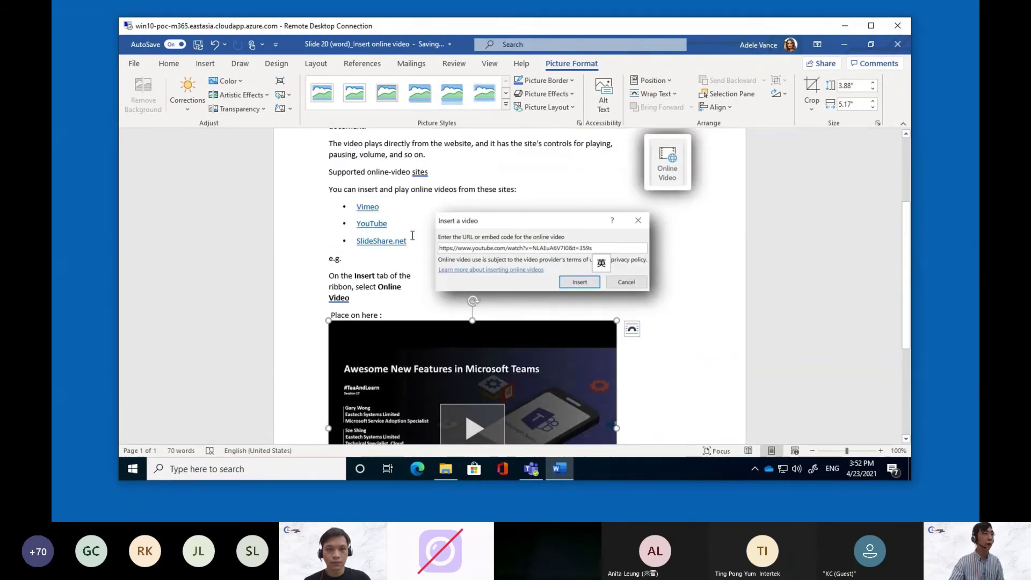
{"action": "left_click_drag", "start_coordinate": [411, 242], "coordinate": [389, 209]}
{"action": "left_click", "coordinate": [389, 208]}
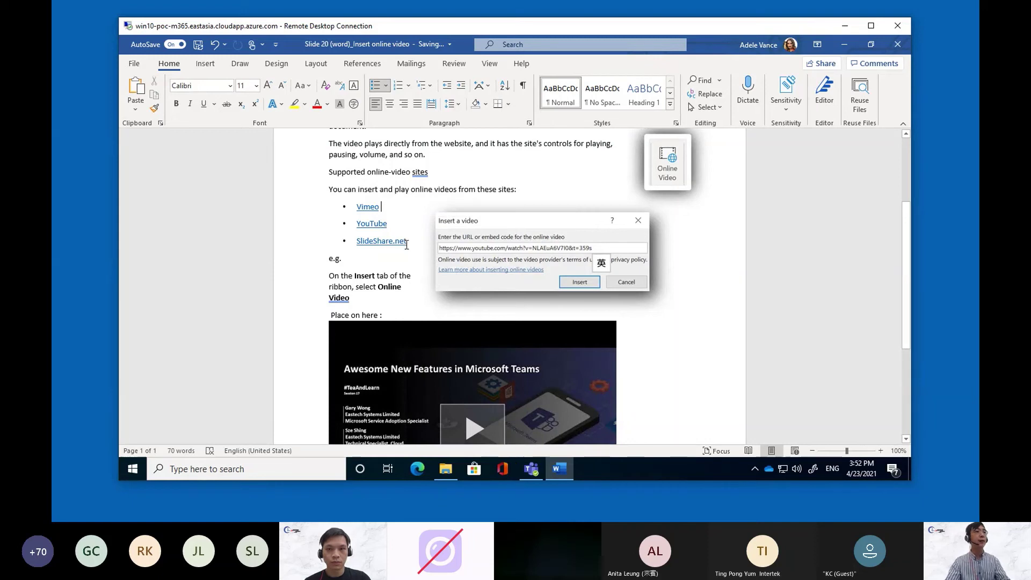
{"action": "mouse_move", "coordinate": [559, 469]}
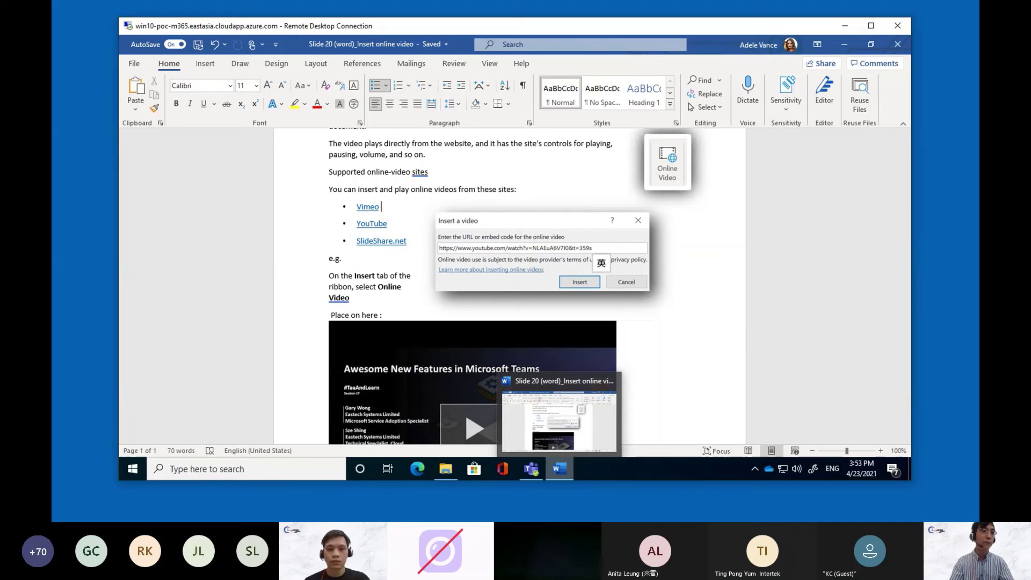
{"action": "left_click", "coordinate": [691, 278]}
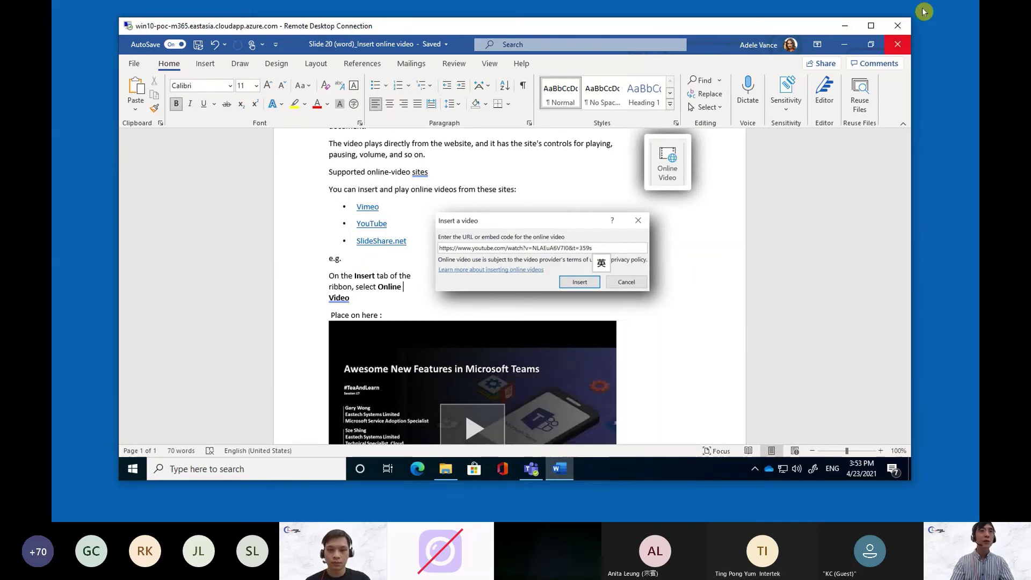
{"action": "left_click", "coordinate": [897, 49]}
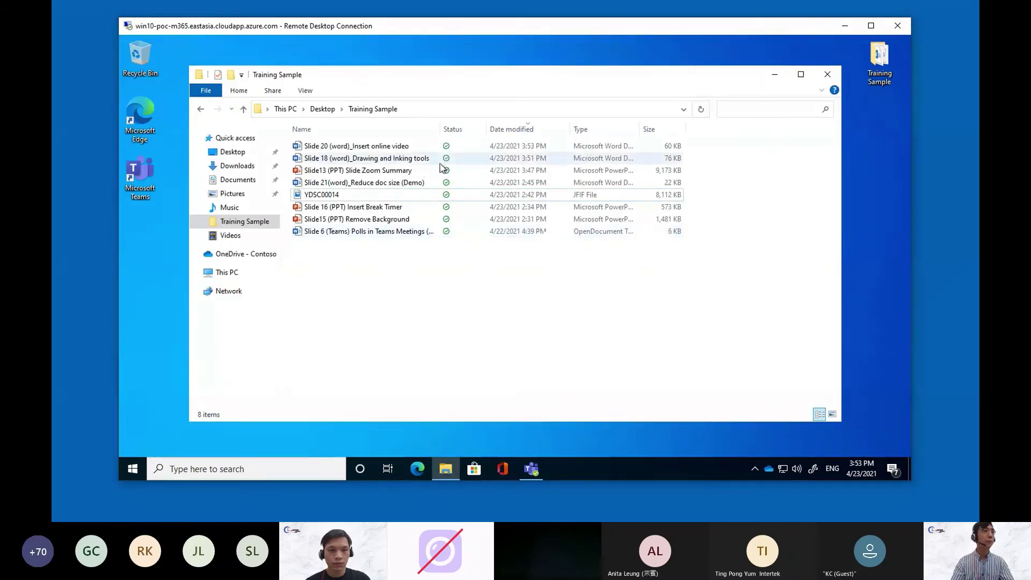
- Open "Slide 21(word)_Reduce doc size (Demo)" and insert the picture YDSC00014 from the Training Sample folder after the last line
{"action": "double_click", "coordinate": [444, 182]}
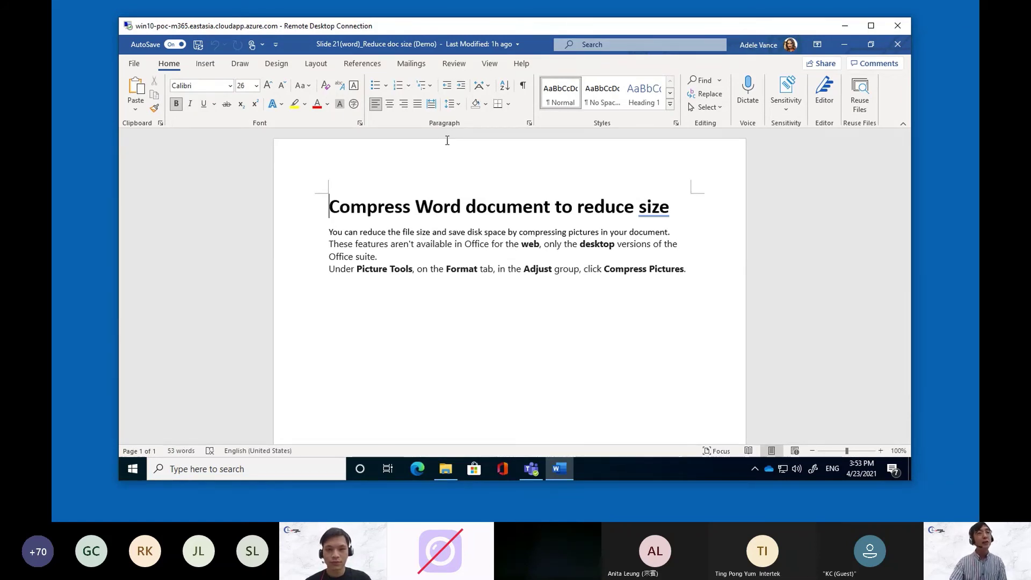
{"action": "left_click", "coordinate": [706, 272]}
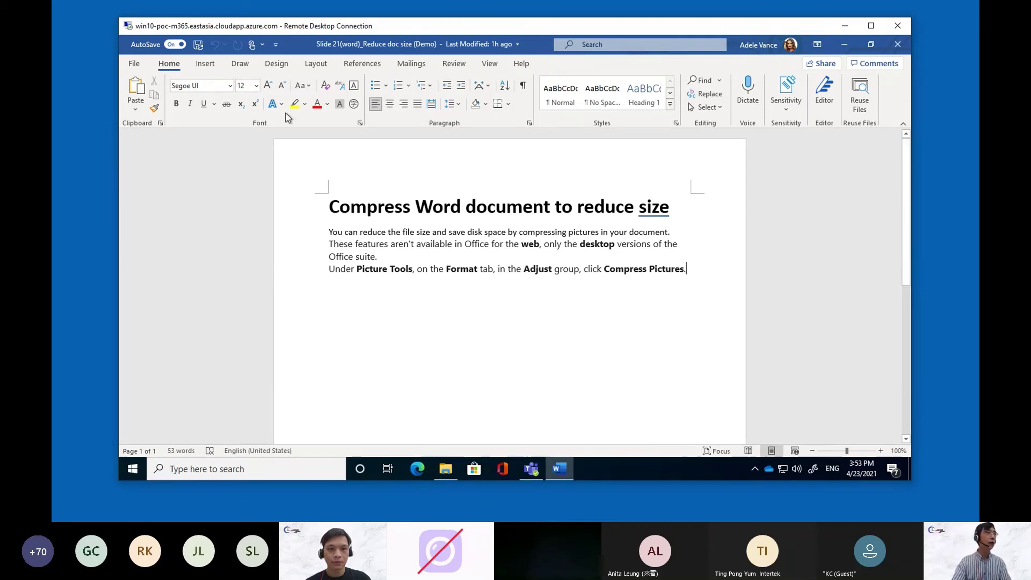
{"action": "left_click", "coordinate": [210, 69]}
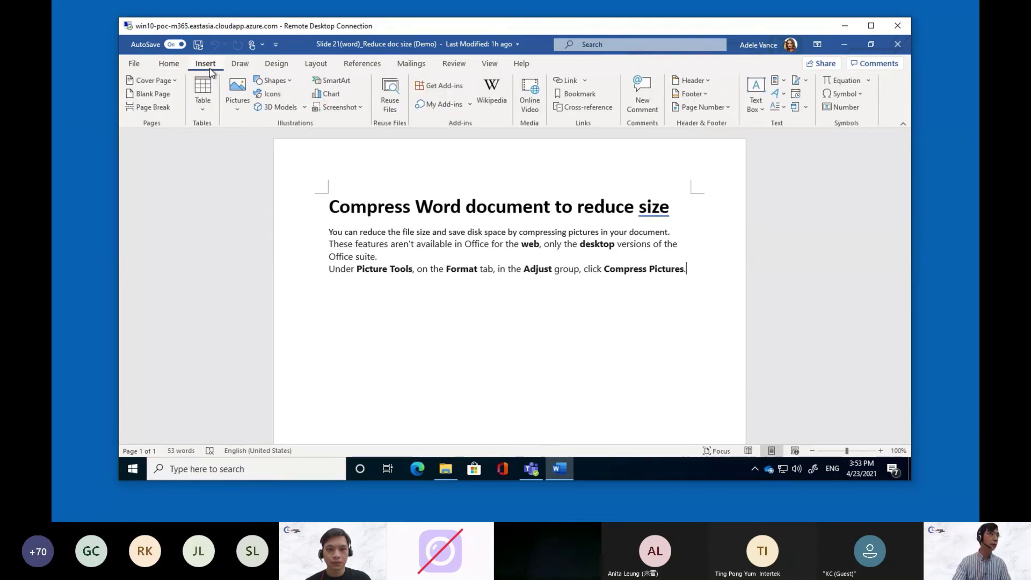
{"action": "left_click", "coordinate": [237, 96]}
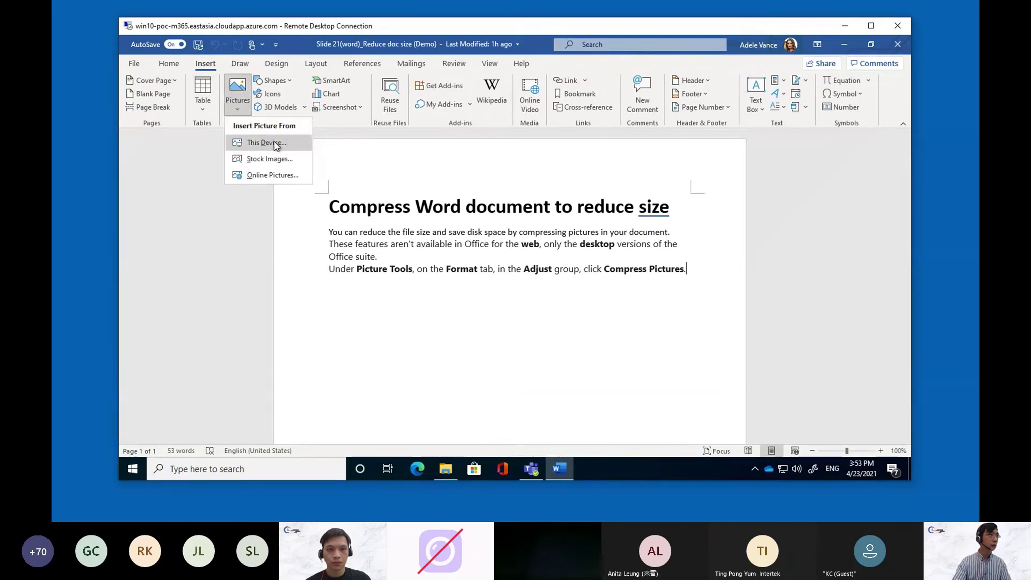
{"action": "left_click", "coordinate": [298, 144]}
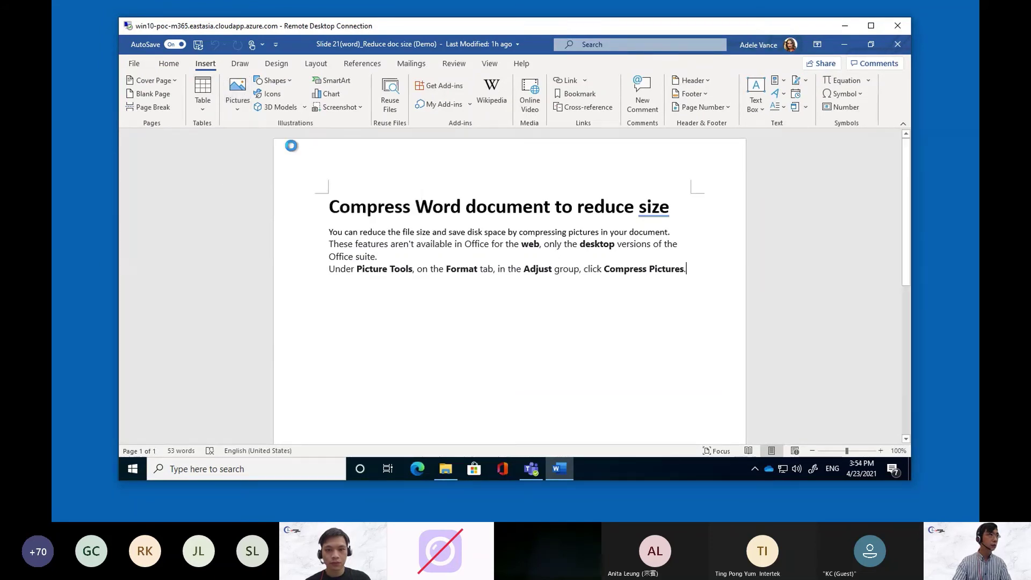
{"action": "left_click", "coordinate": [173, 116]}
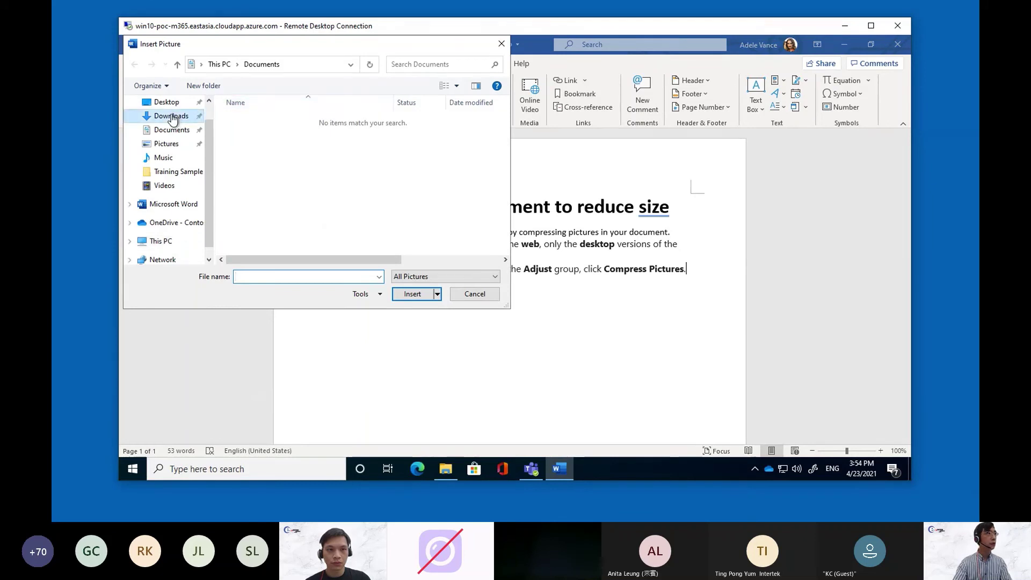
{"action": "left_click", "coordinate": [180, 173]}
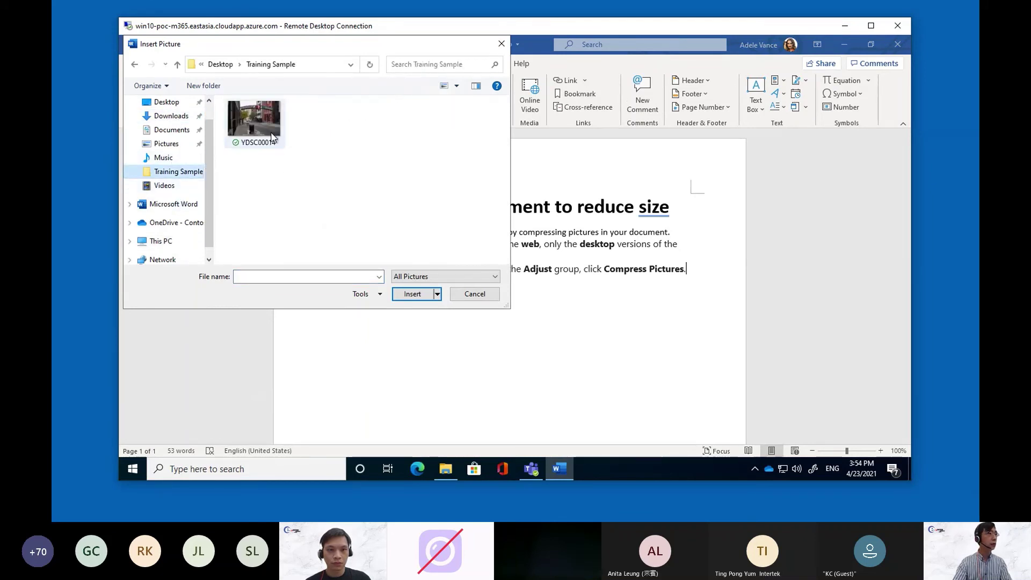
{"action": "left_click", "coordinate": [257, 123]}
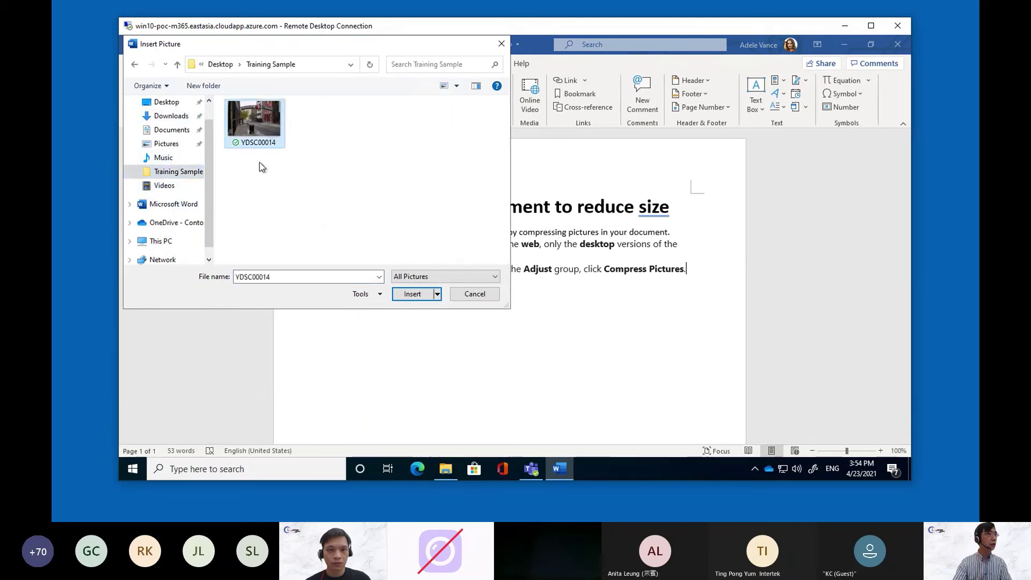
{"action": "double_click", "coordinate": [278, 133]}
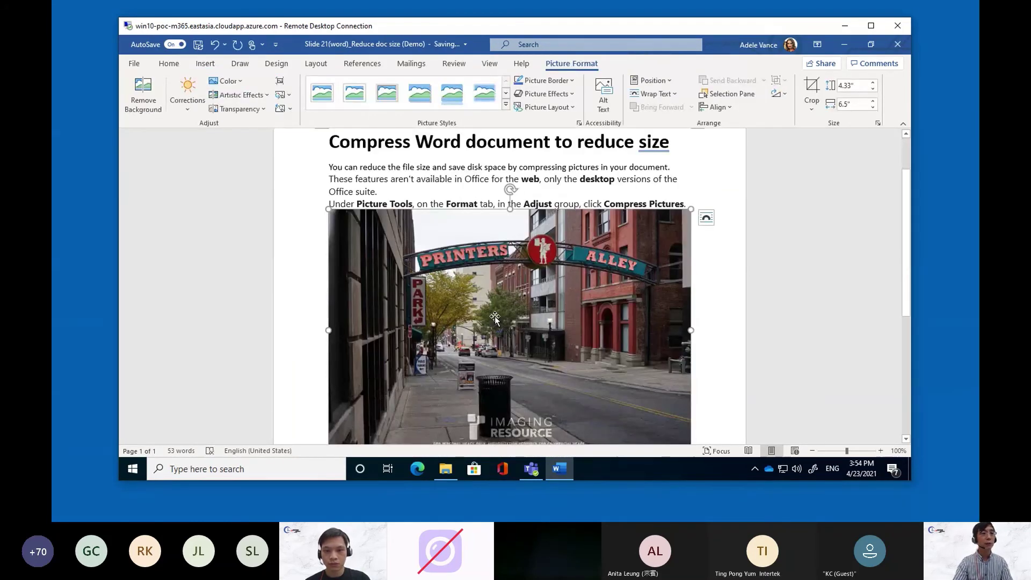
- Check the file size of YDSC00014 in the Training Sample folder and return to the Word document
{"action": "left_click", "coordinate": [444, 471]}
{"action": "left_click", "coordinate": [662, 196]}
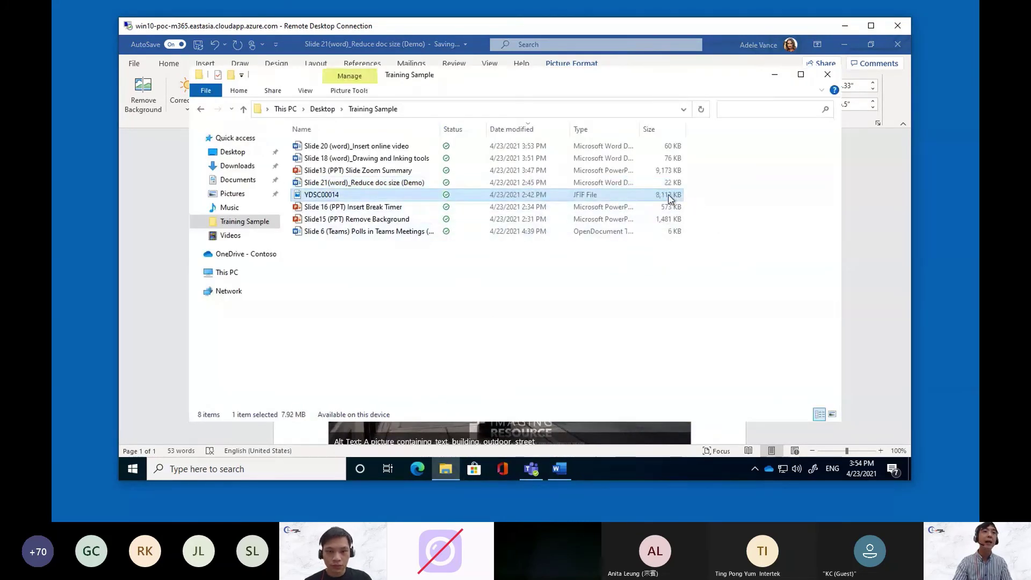
{"action": "left_click", "coordinate": [877, 234]}
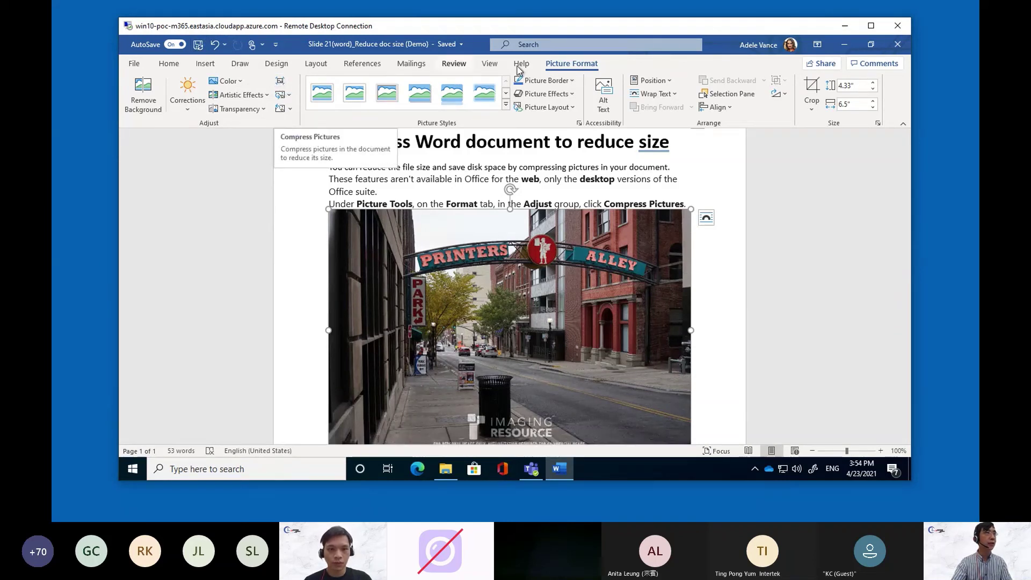
- Compress only the inserted picture to Web (150 ppi), deleting its cropped areas, and close the document
{"action": "left_click", "coordinate": [280, 82]}
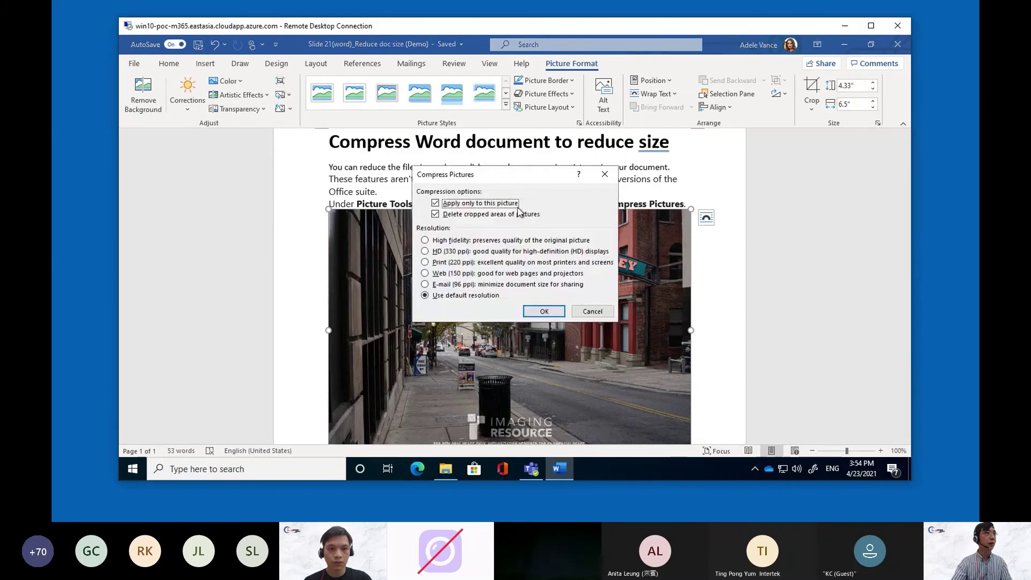
{"action": "key", "text": "Tab"}
{"action": "key", "text": "Tab"}
{"action": "key", "text": "Down"}
{"action": "key", "text": "Down"}
{"action": "key", "text": "Down"}
{"action": "key", "text": "Down"}
{"action": "key", "text": "Down"}
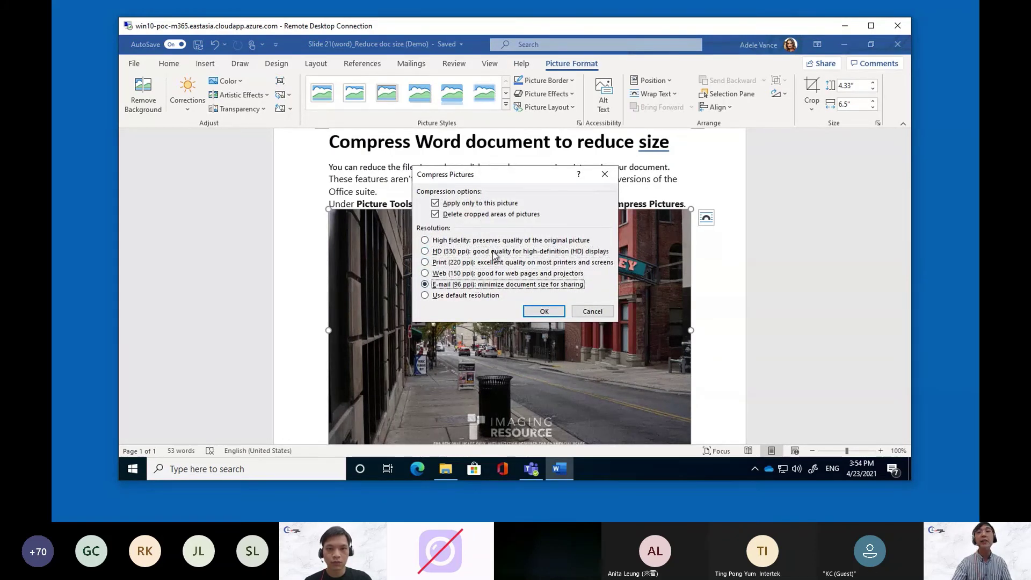
{"action": "left_click", "coordinate": [471, 274]}
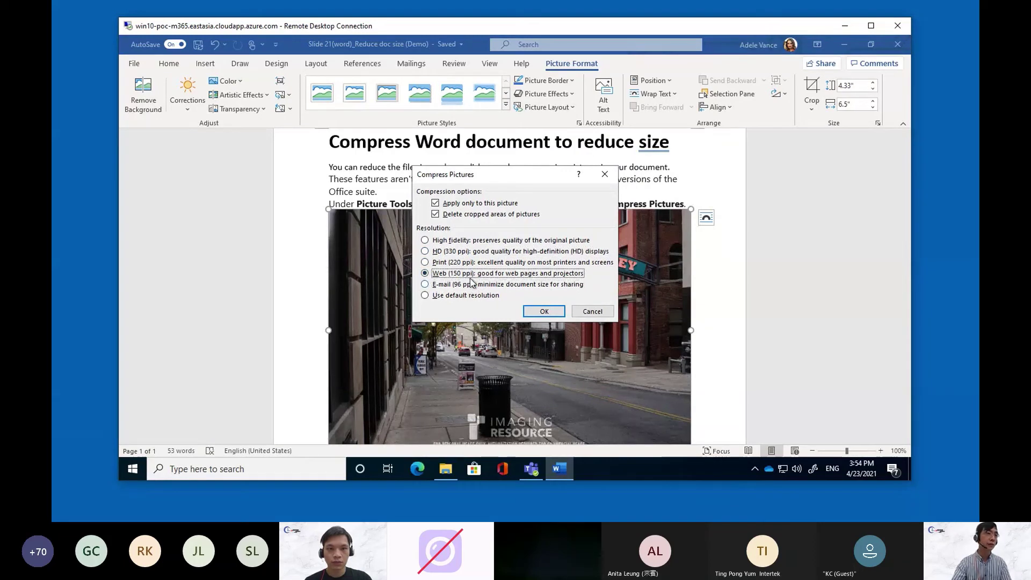
{"action": "left_click", "coordinate": [542, 312]}
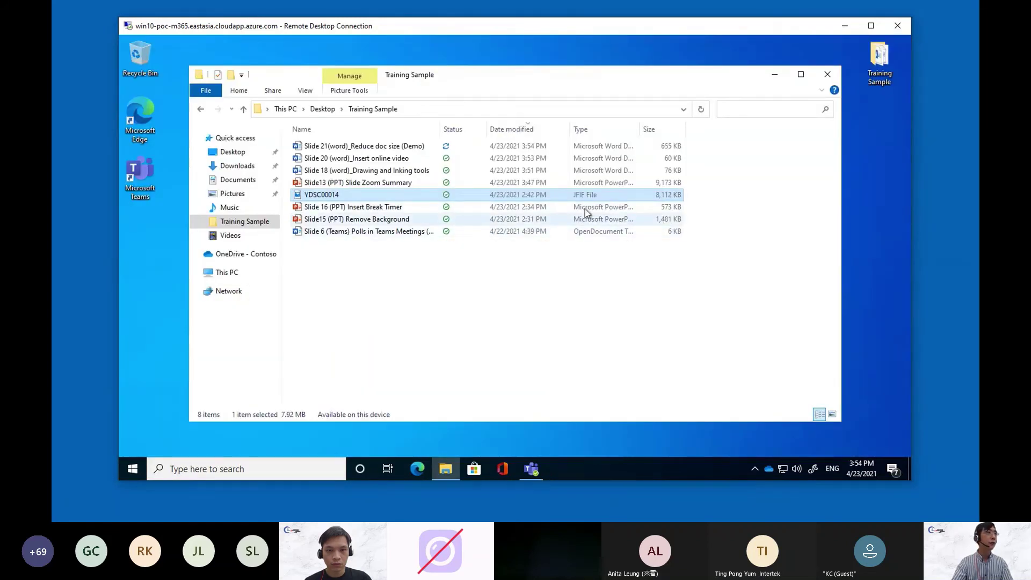
- Check the file size of "Slide 21(word)_Reduce doc size (Demo)", reopen it and compress its picture to E-mail (96 ppi)
{"action": "left_click", "coordinate": [666, 147]}
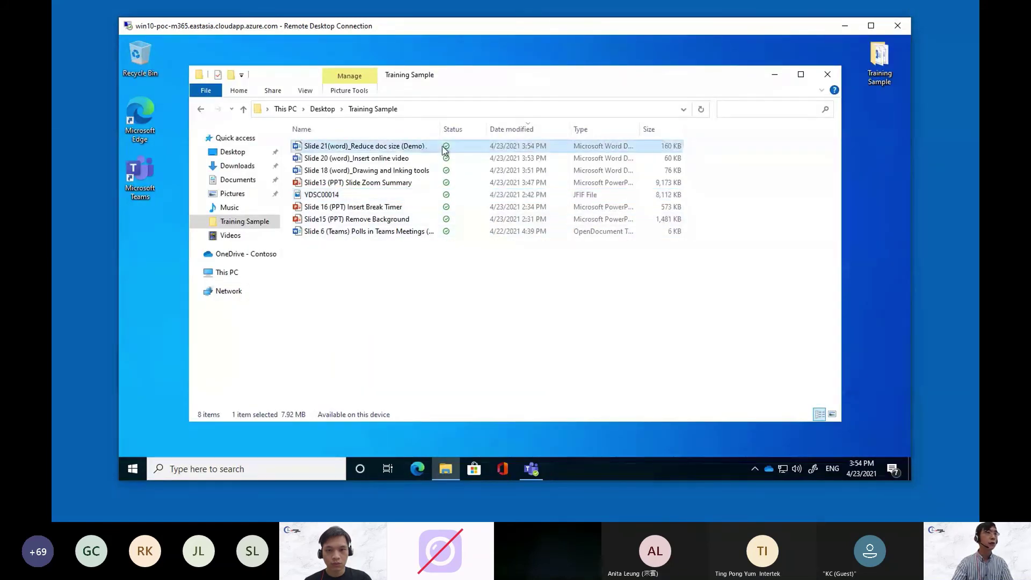
{"action": "double_click", "coordinate": [670, 147]}
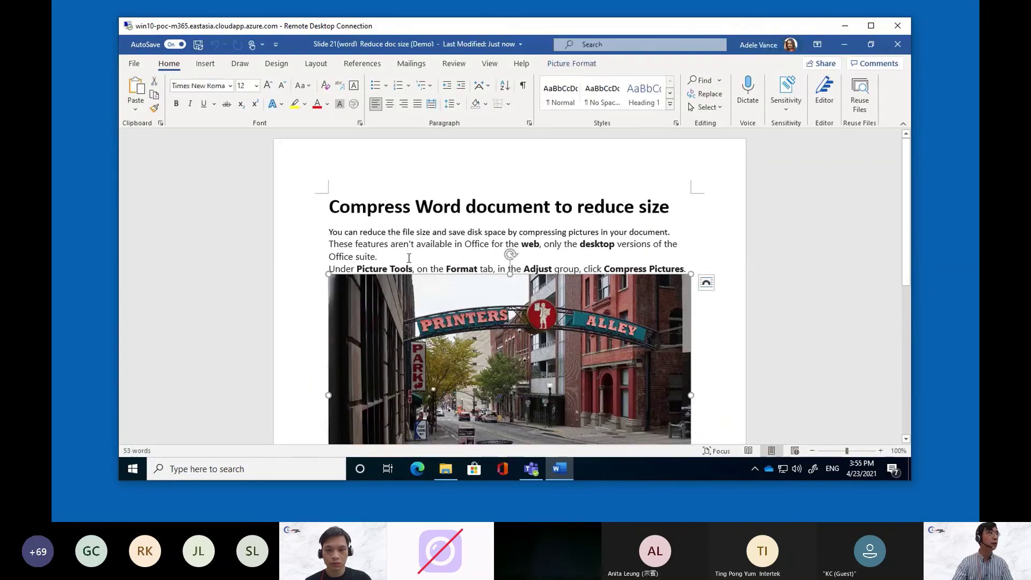
{"action": "key", "text": "alt+j"}
{"action": "key", "text": "p"}
{"action": "key", "text": "m"}
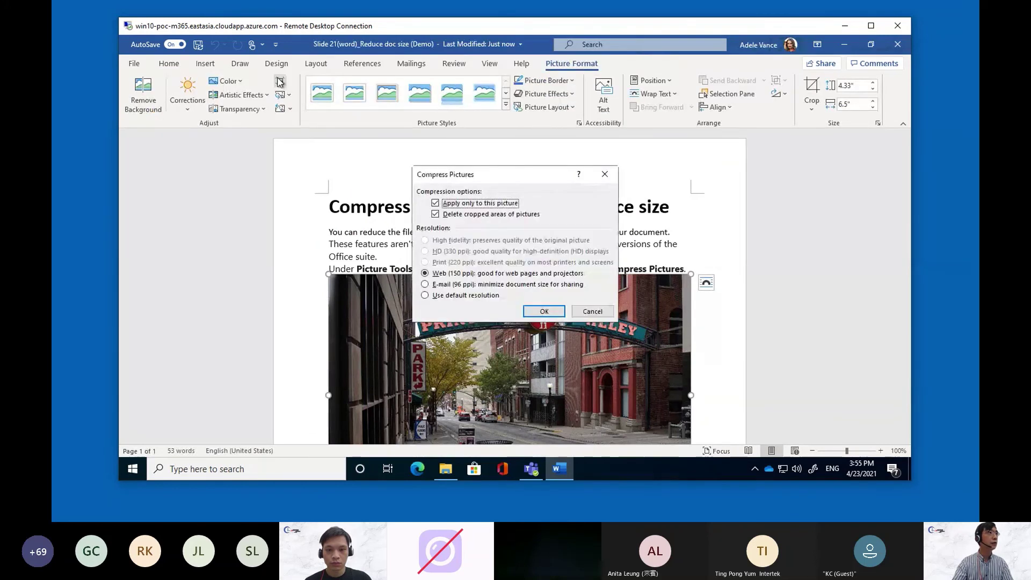
{"action": "left_click", "coordinate": [449, 284]}
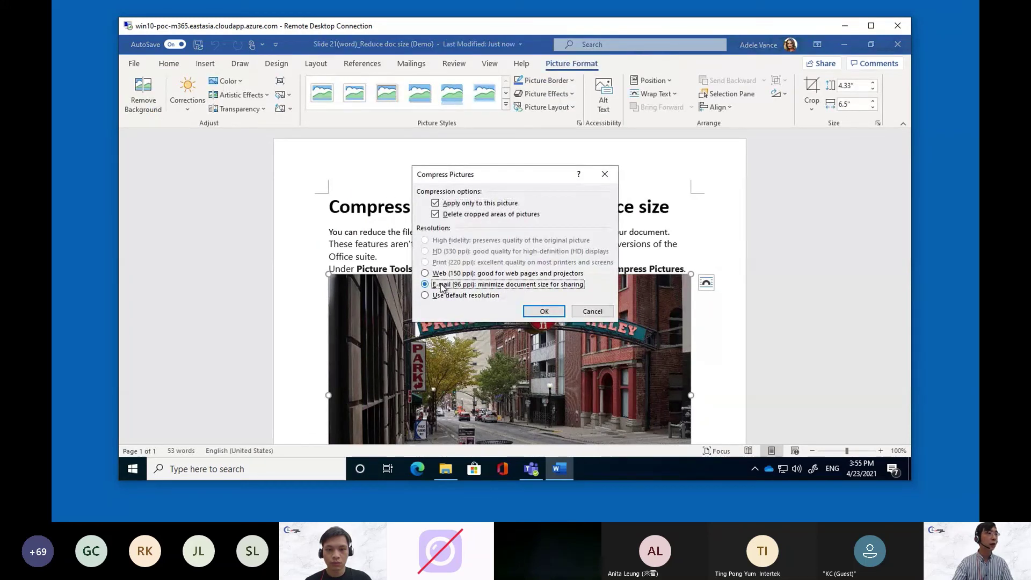
{"action": "left_click", "coordinate": [542, 311]}
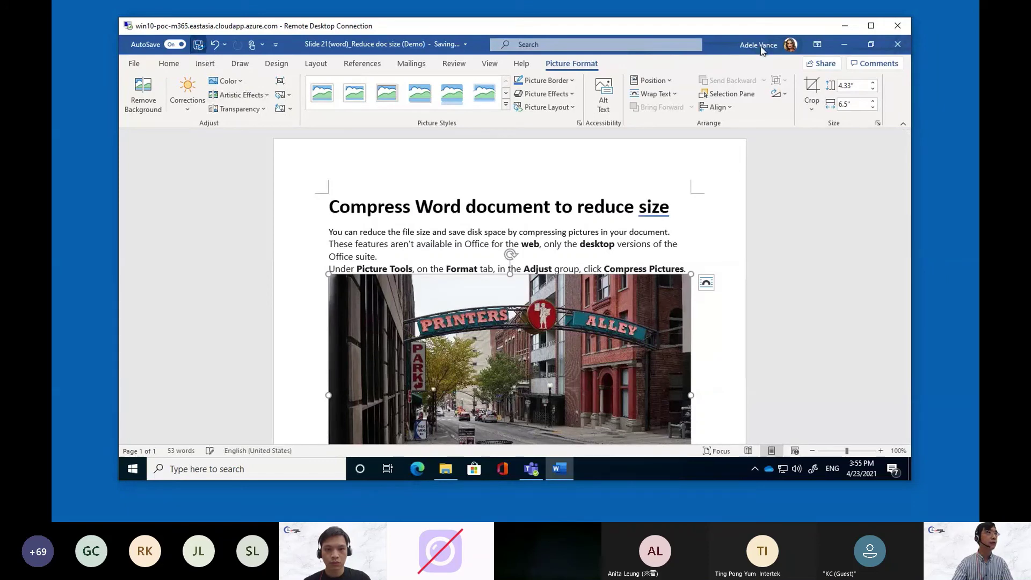
- Close the Word document and maximize the PowerPoint slide show "Update M365t Tips & Tricks on 23 April 2021.pptx"
{"action": "left_click", "coordinate": [897, 45]}
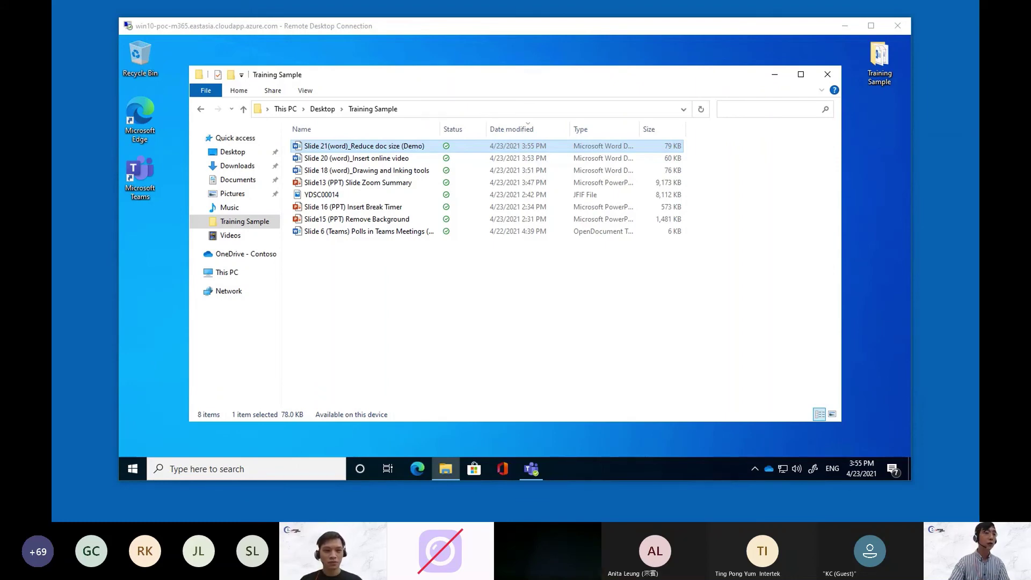
{"action": "left_click_drag", "start_coordinate": [626, 245], "coordinate": [665, 227]}
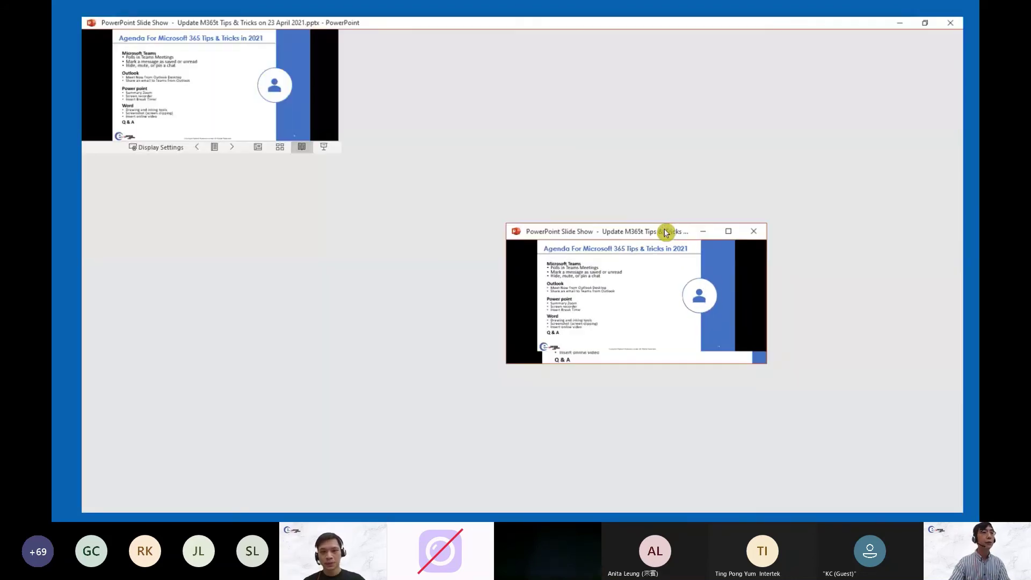
{"action": "double_click", "coordinate": [665, 230]}
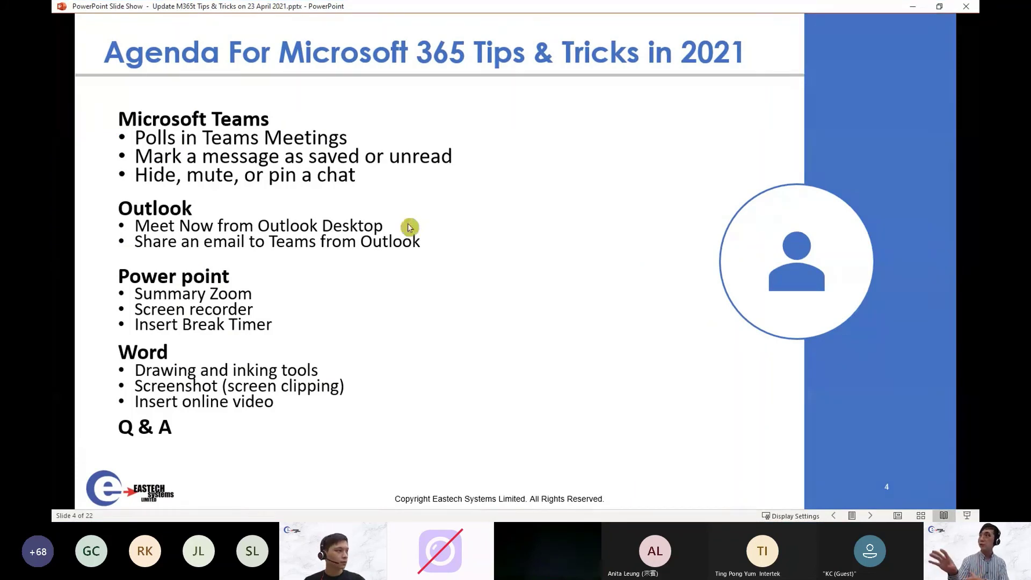